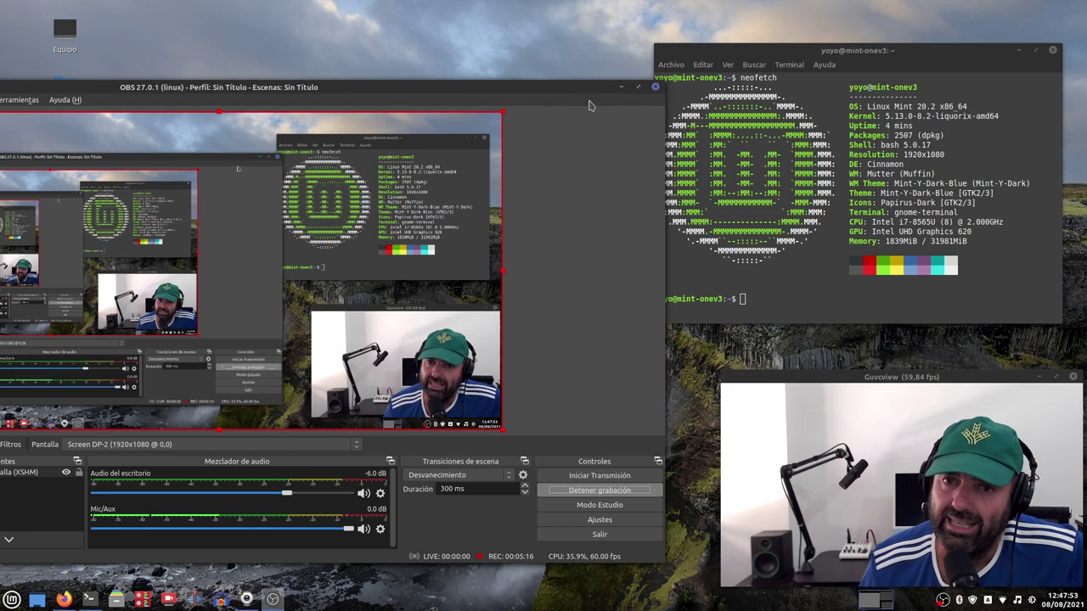
Step: Minimize the OBS window, then quit Carla and confirm the exit
key("alt+F9")
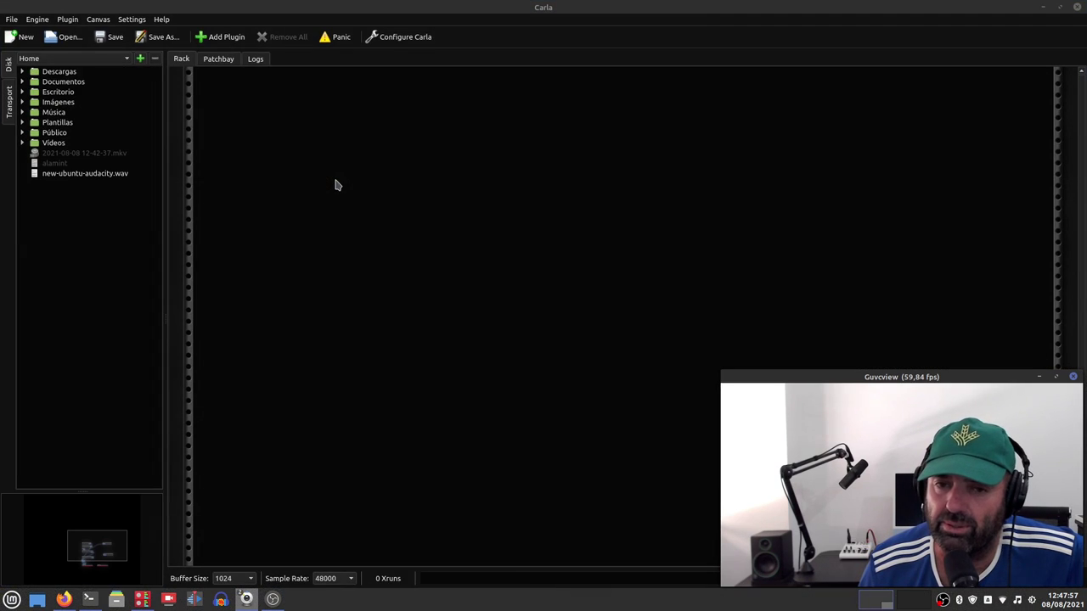
left_click(1075, 7)
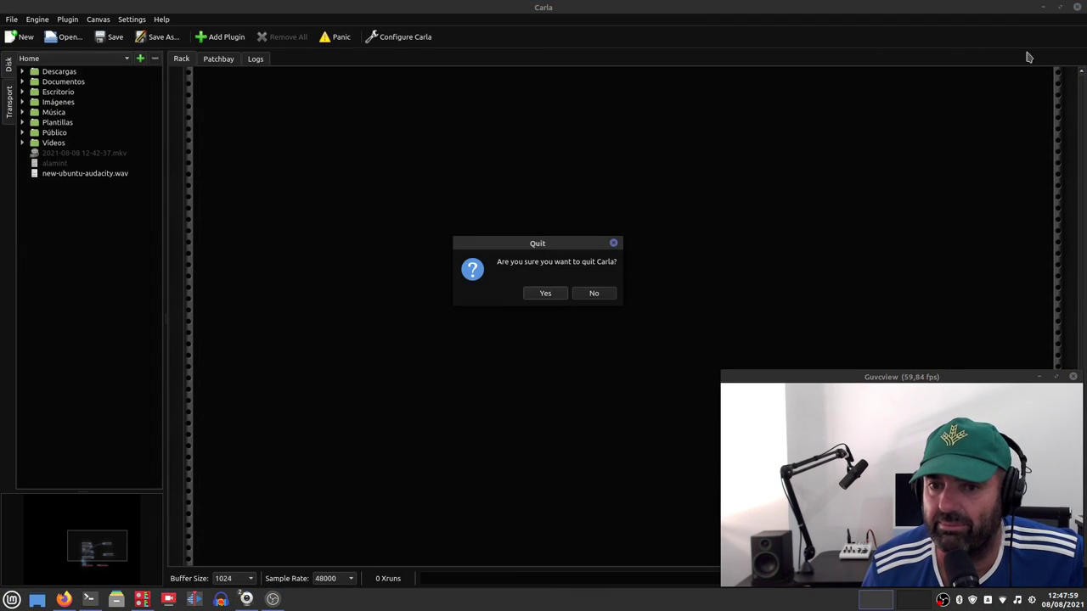
left_click(564, 294)
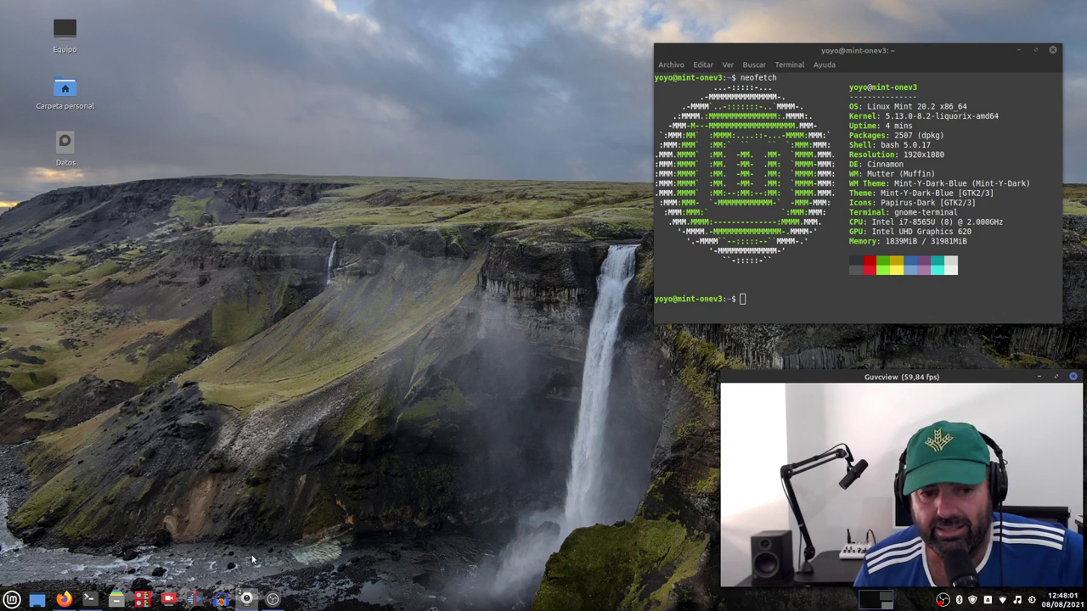
Step: Move the SimpleScreenRecorder welcome window aside and close it
left_click_drag(527, 128, 335, 81)
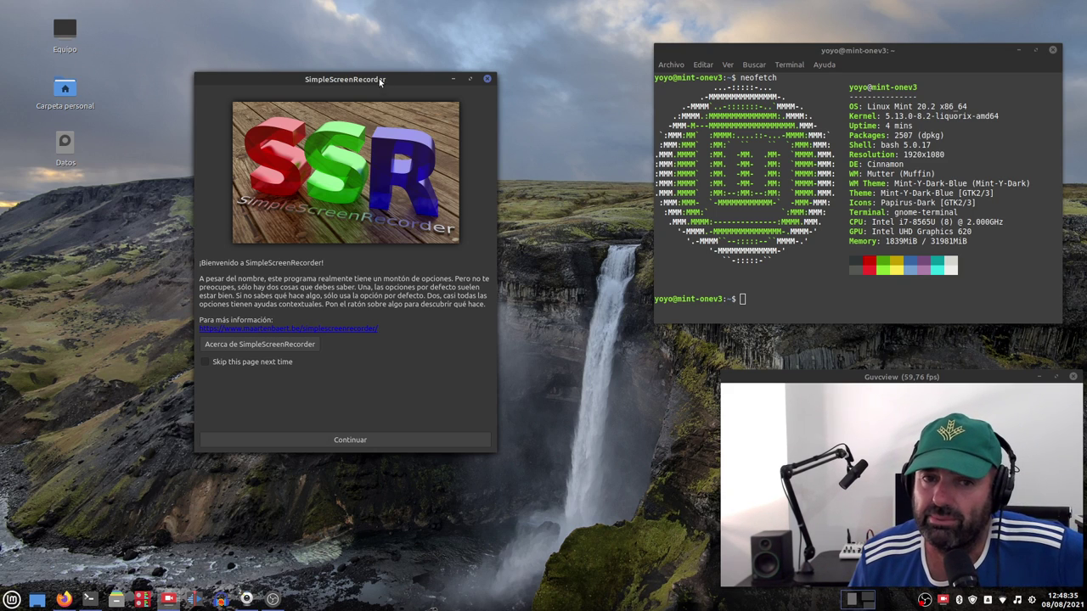
left_click_drag(395, 77, 325, 68)
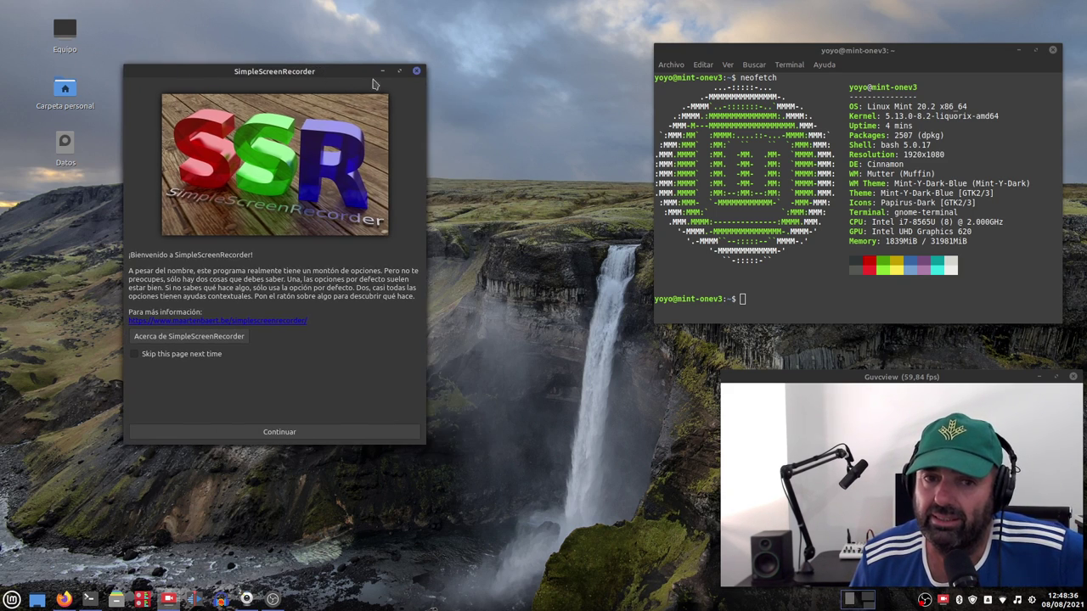
left_click(416, 71)
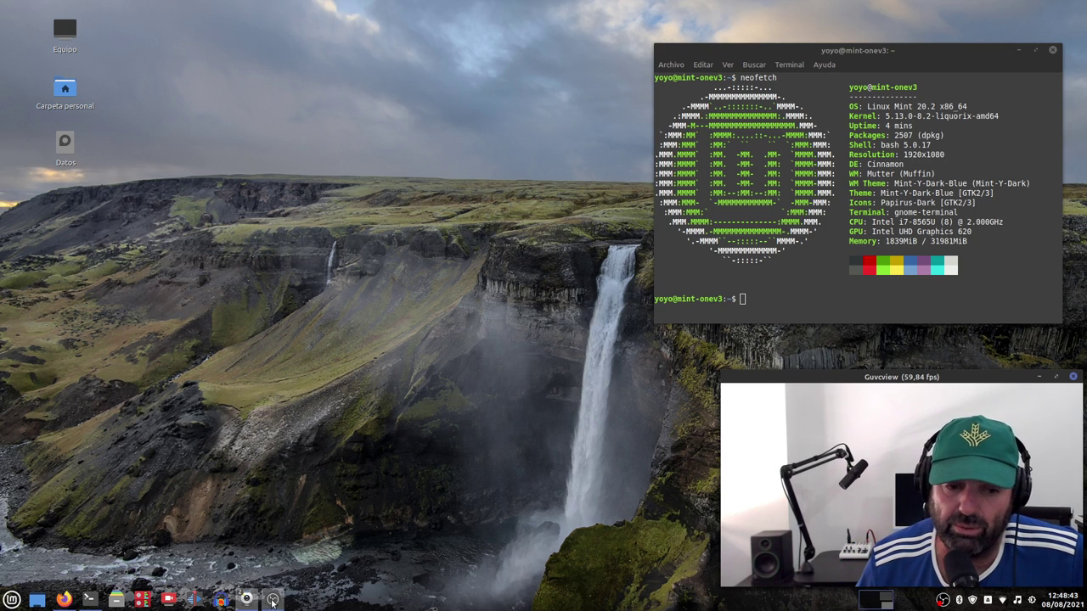
Step: Switch to Audacity and record a mono track of about 21 seconds, with about 10 seconds of silence before speaking
left_click(222, 600)
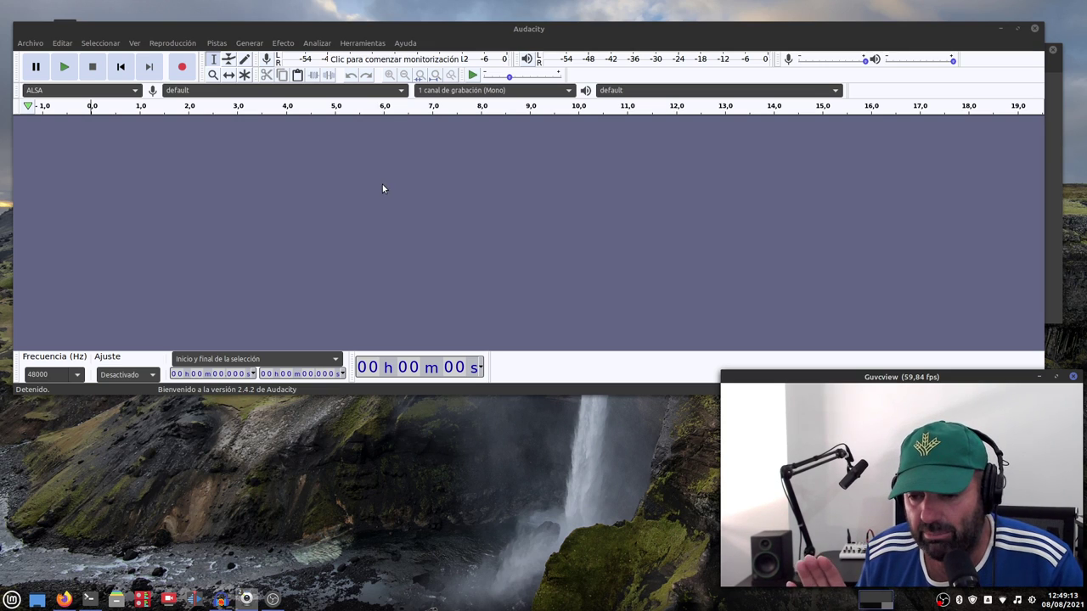
left_click(183, 69)
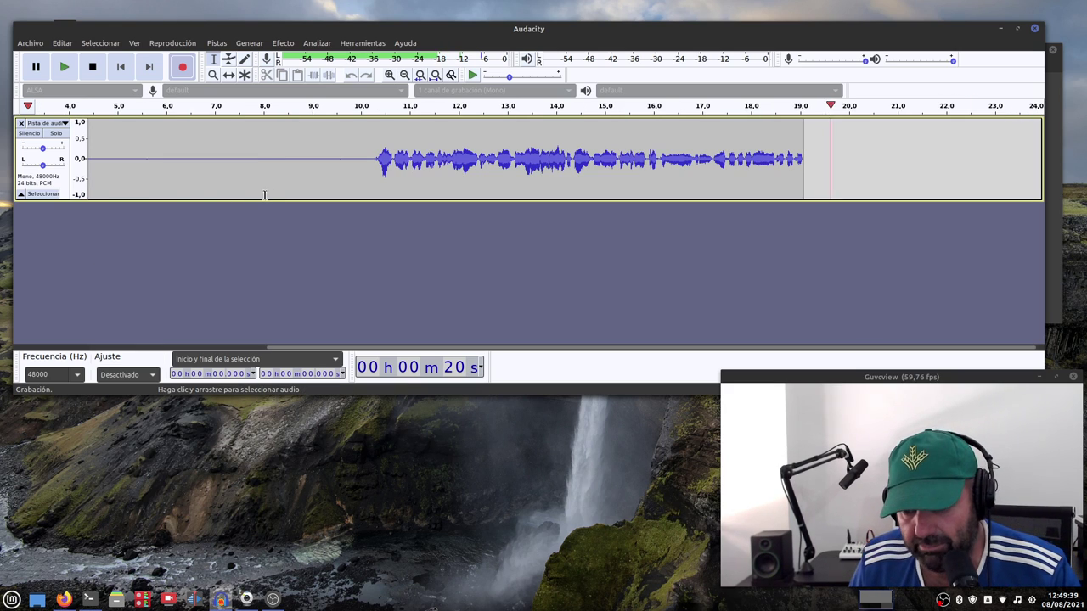
left_click(92, 68)
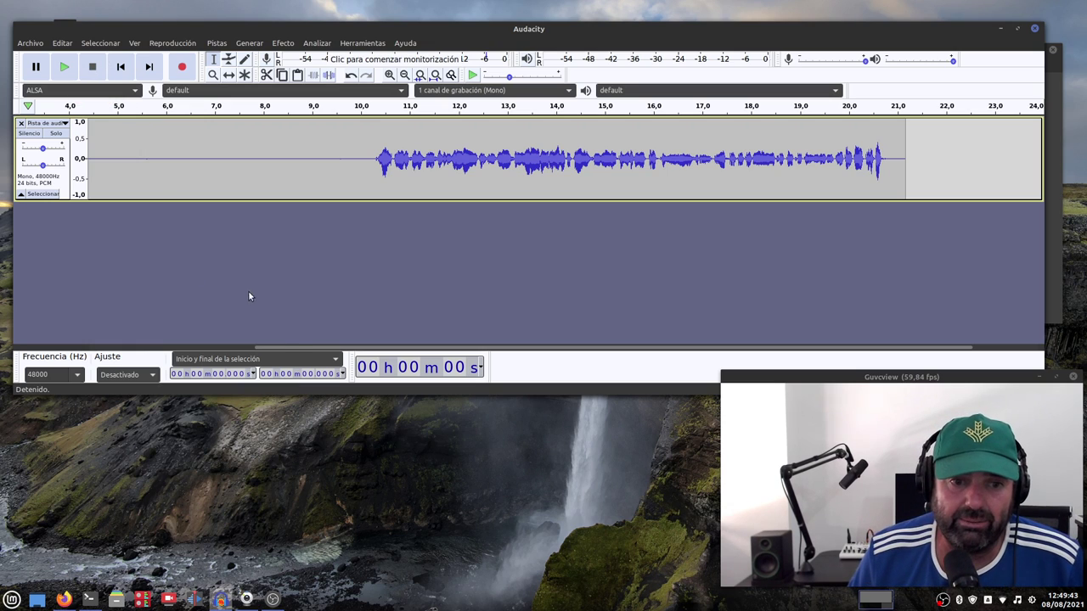
Step: Make the recorded track taller, play it from the beginning through the opening silence, and stop playback
left_click_drag(283, 348, 108, 350)
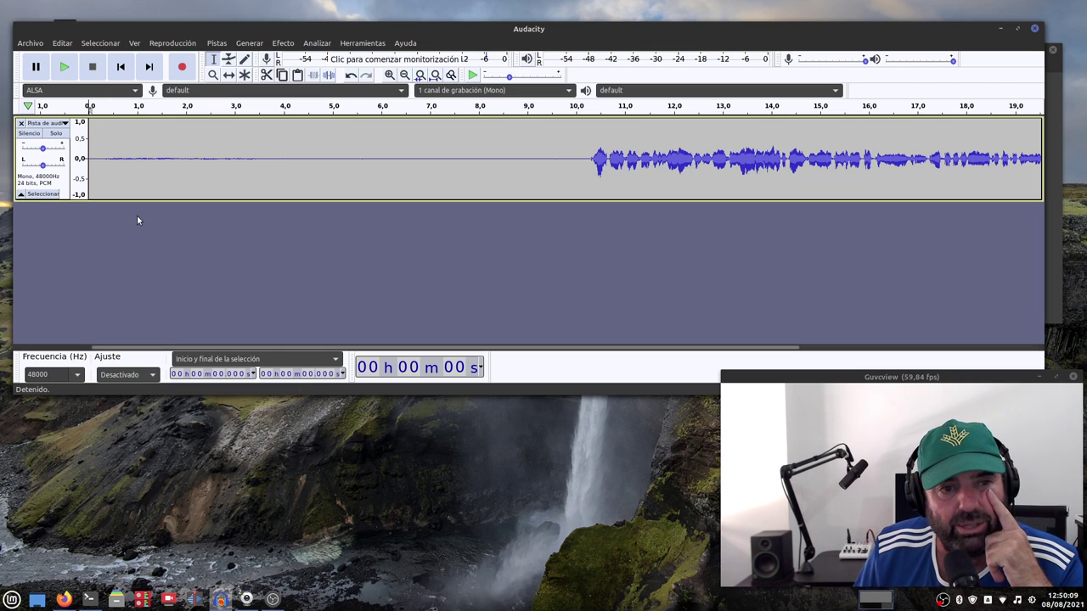
left_click_drag(143, 199, 142, 265)
left_click(97, 107)
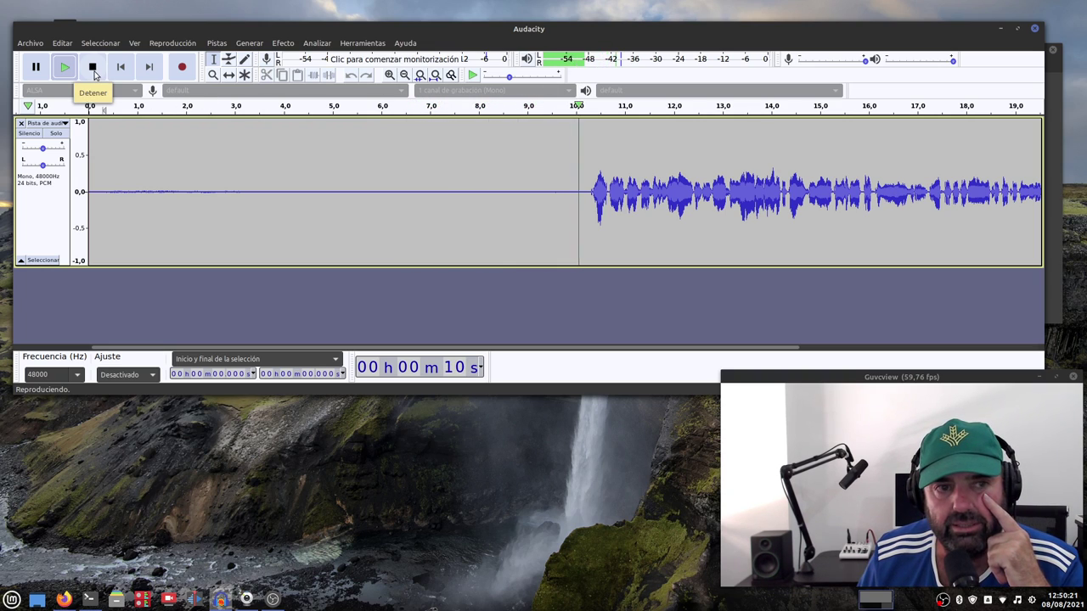
left_click(93, 71)
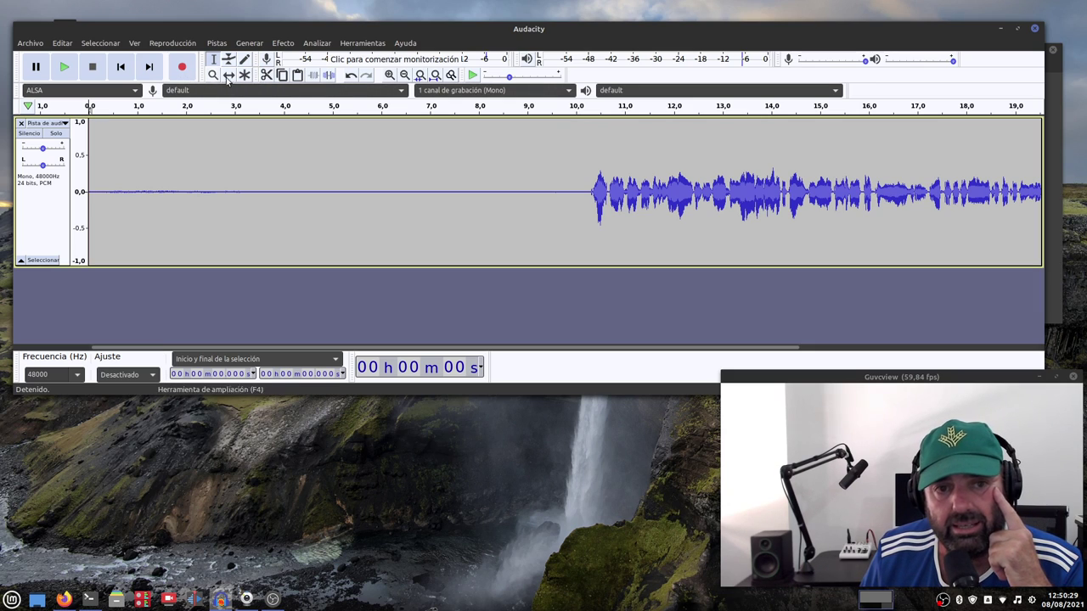
Step: Play the first spoken words closely from about 10.57 s and stop playback
left_click(388, 74)
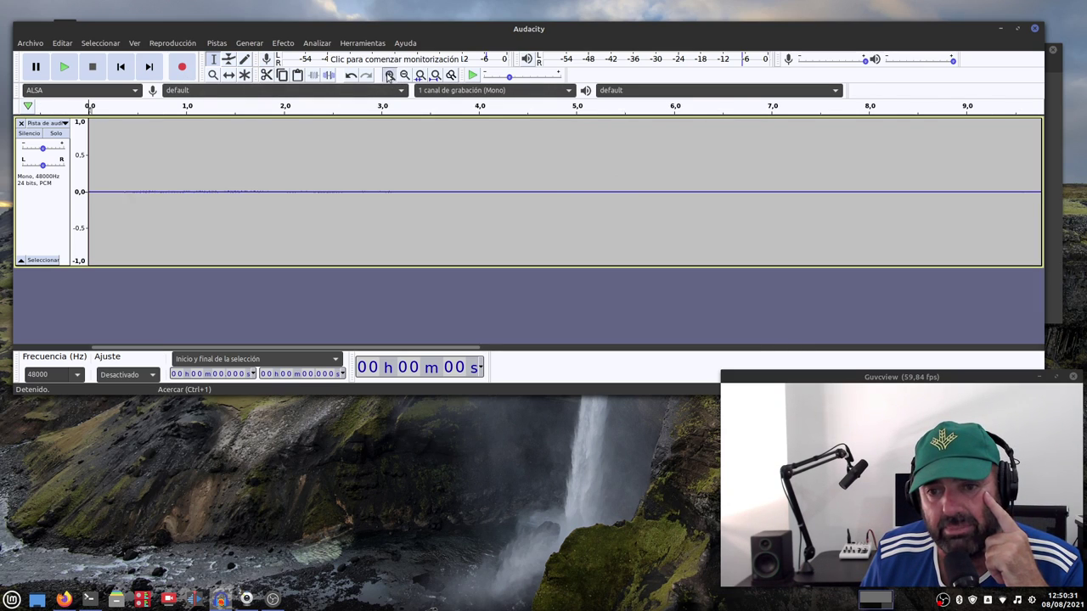
left_click(389, 75)
left_click(389, 74)
left_click_drag(186, 351, 638, 352)
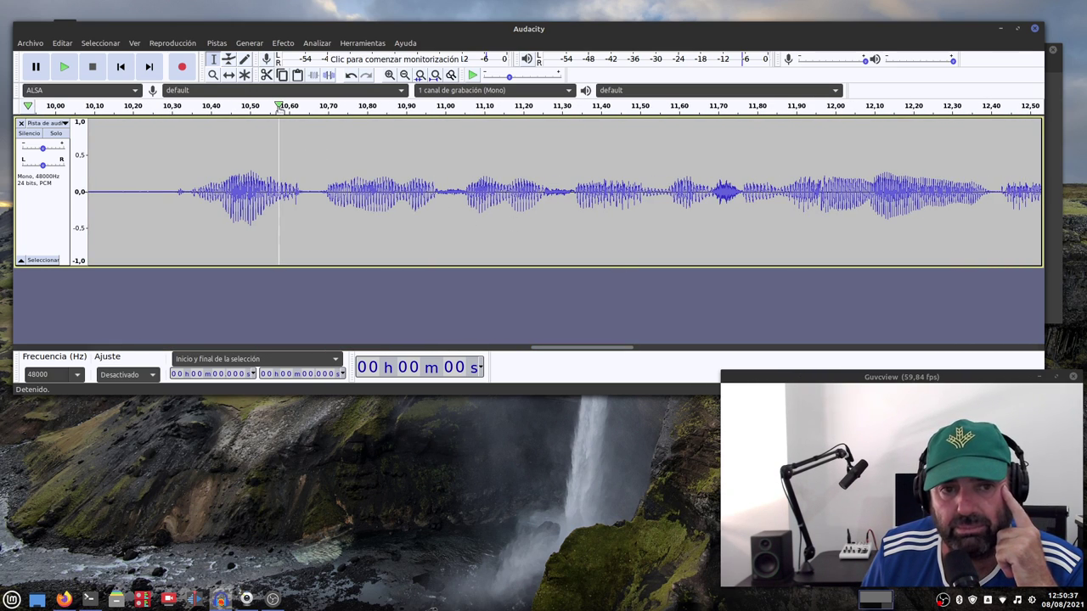
left_click(279, 108)
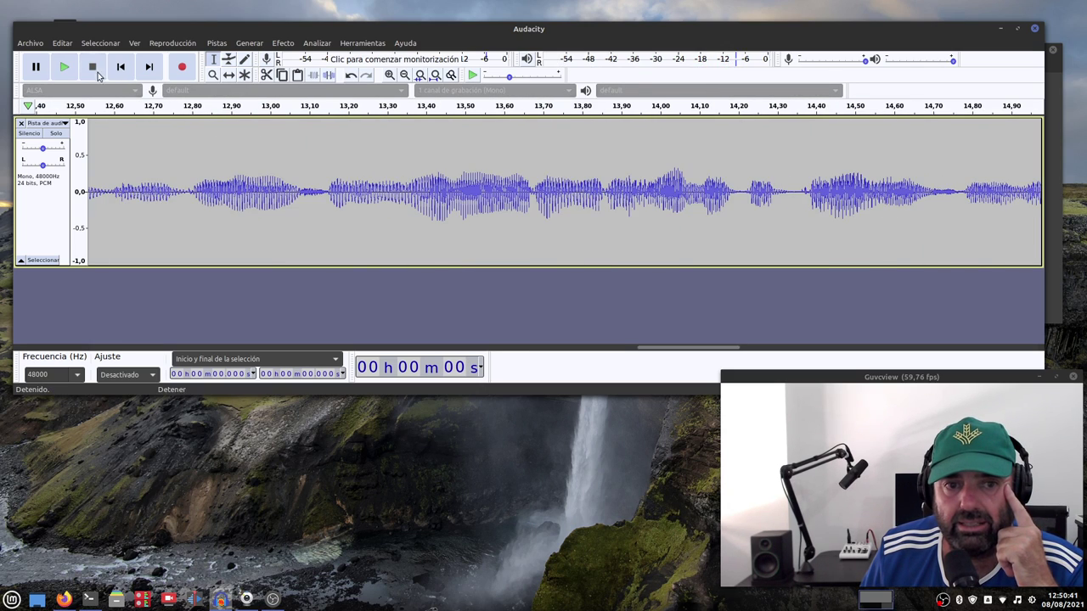
key("space")
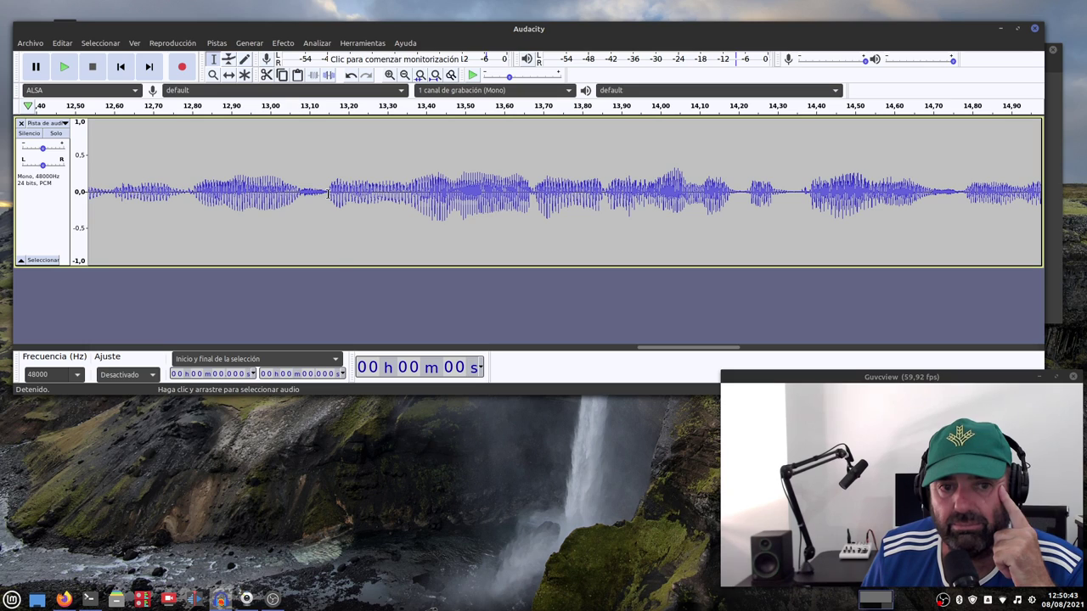
Step: Select the brief pause between words from about 14.32 to 14.37 s to examine the sound within it
left_click_drag(327, 194, 304, 194)
left_click_drag(802, 192, 784, 194)
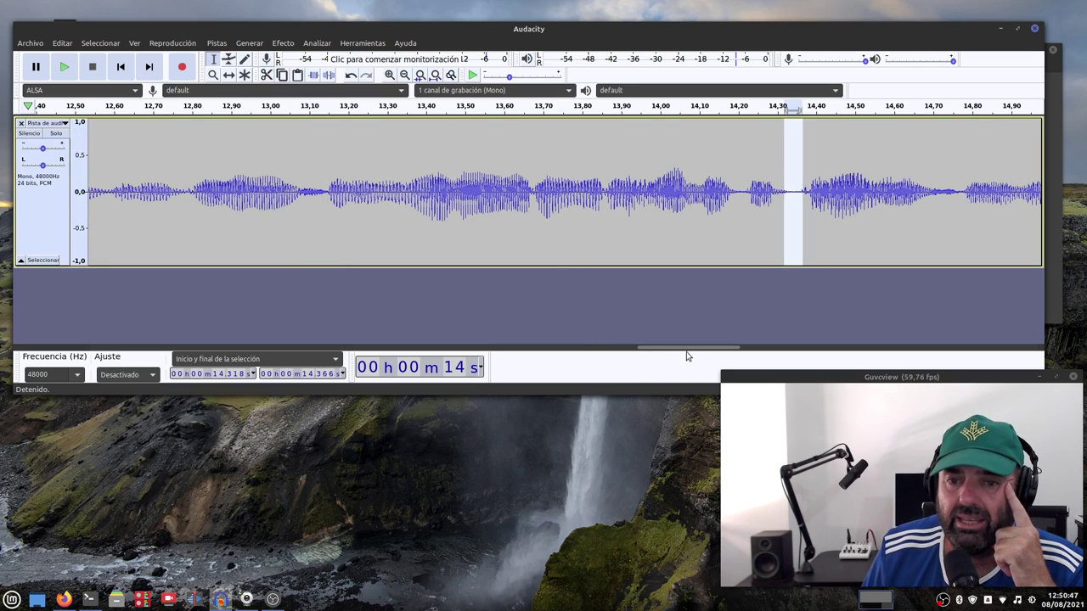
left_click(404, 75)
left_click(404, 75)
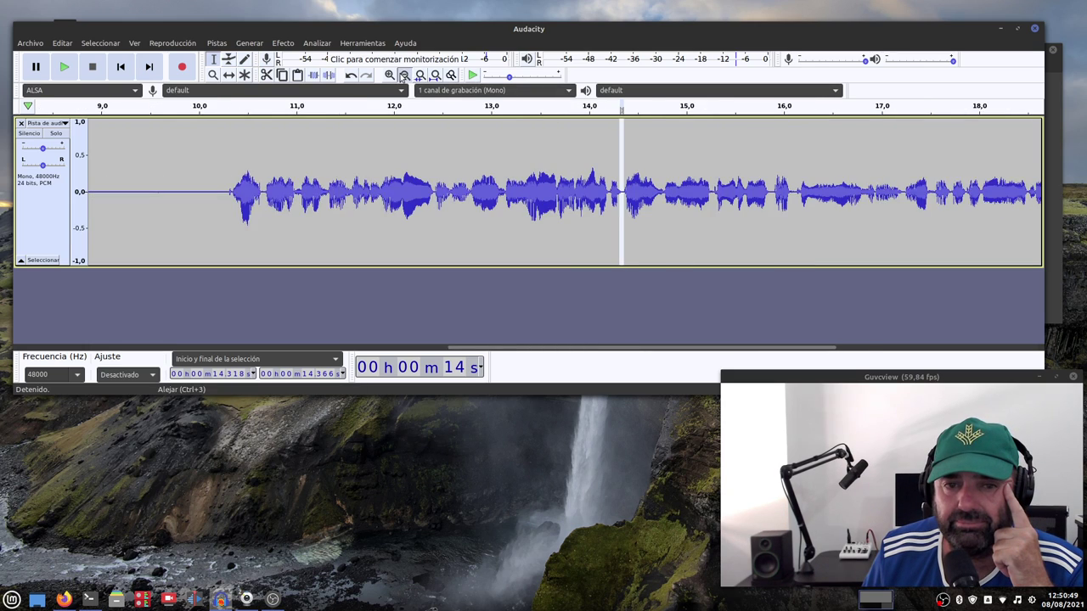
left_click(404, 75)
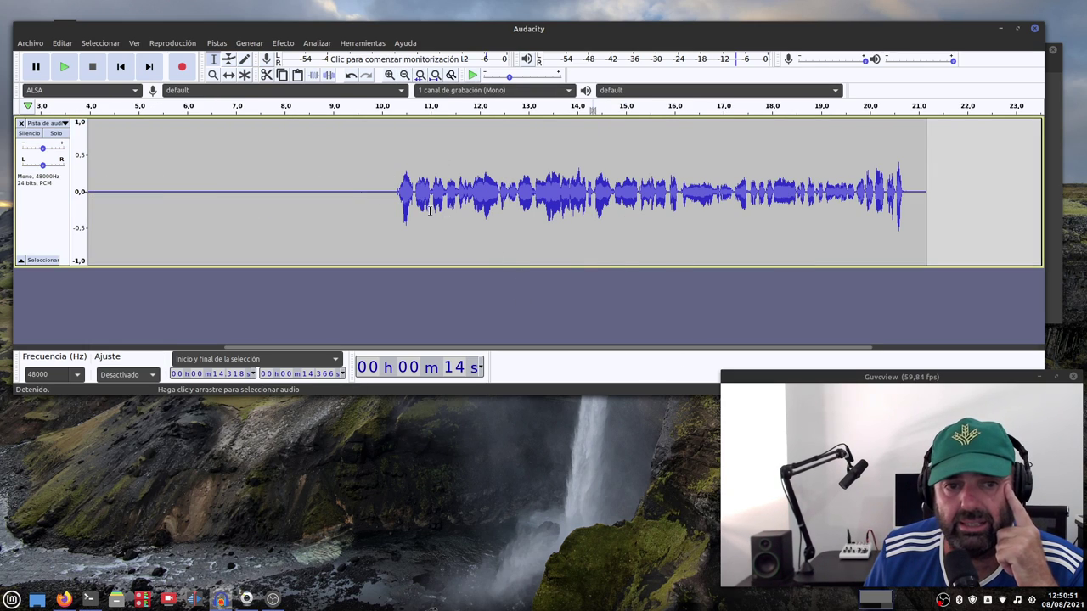
Step: Select the silence before the speech from about 5.18 to 9.68 s and obtain its noise profile with Noise Reduction
left_click_drag(381, 191, 112, 175)
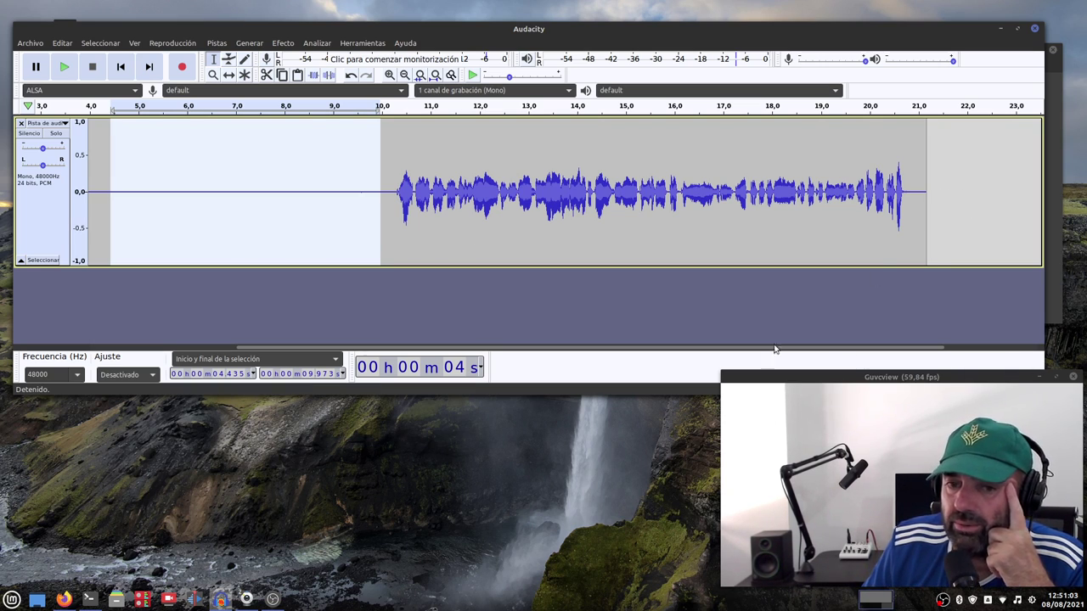
left_click(502, 300)
left_click_drag(379, 188, 141, 192)
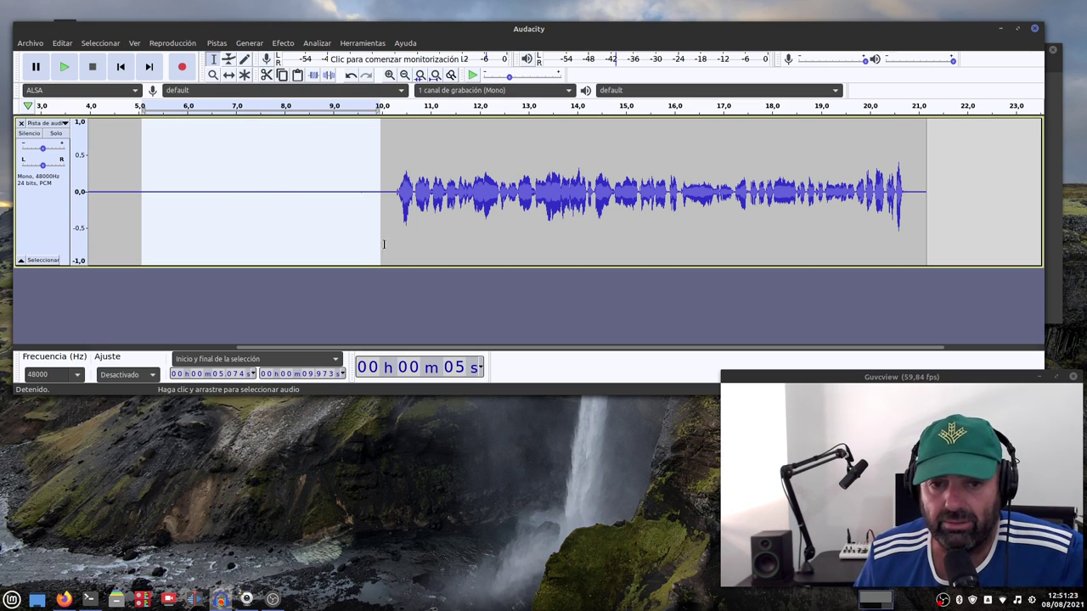
left_click_drag(416, 243, 419, 244)
left_click_drag(366, 190, 148, 188)
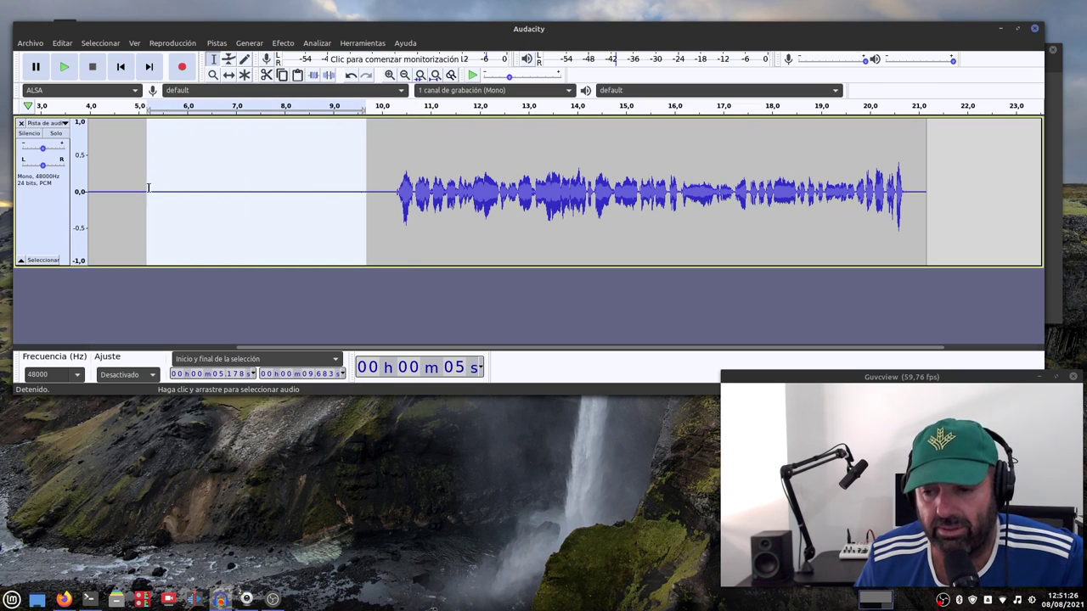
left_click(284, 44)
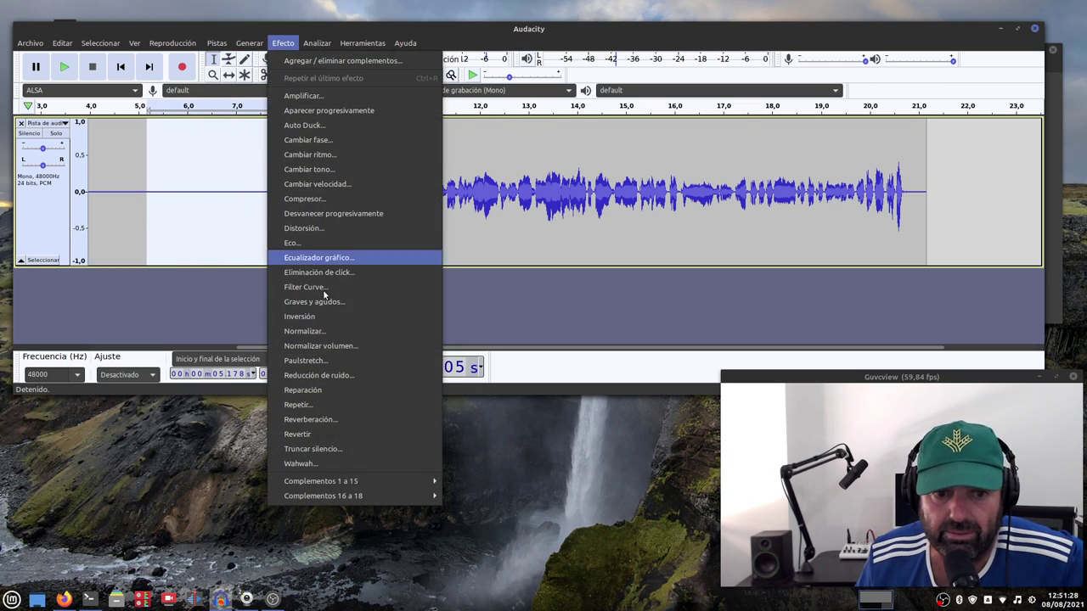
left_click(345, 379)
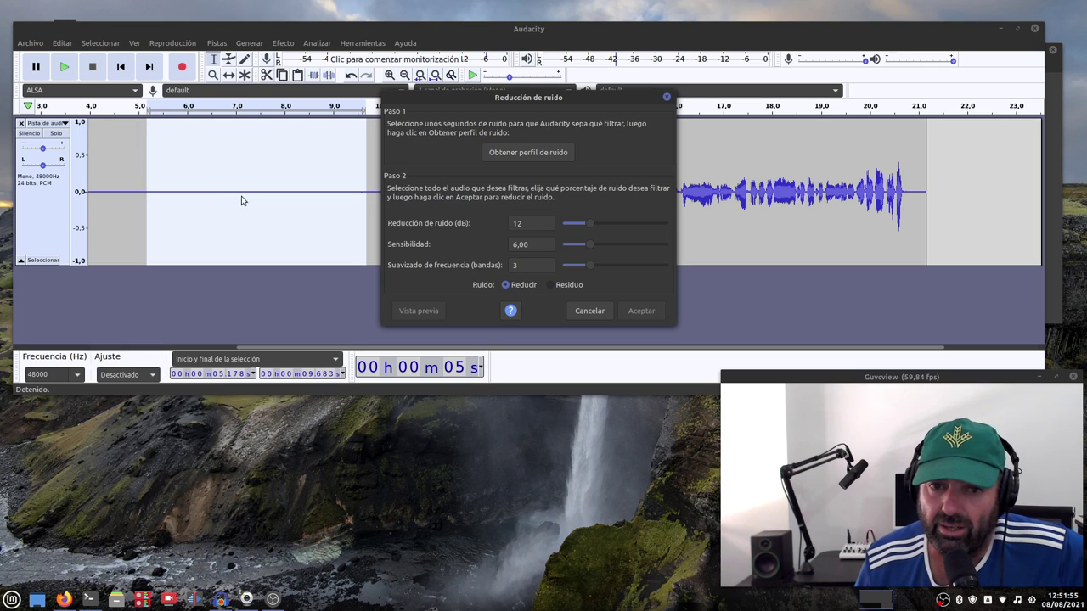
left_click(497, 153)
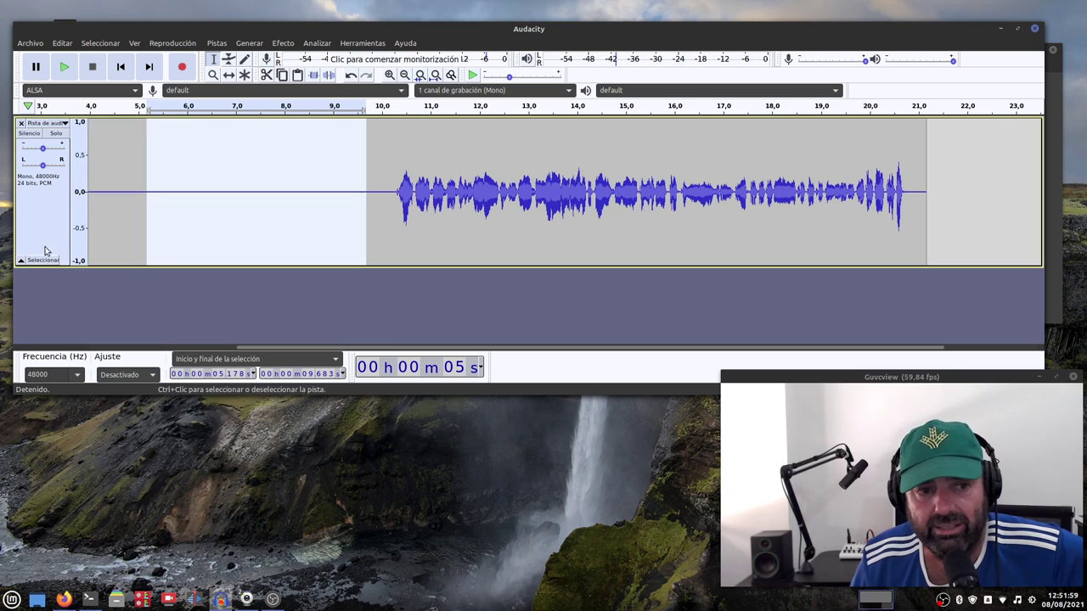
Step: Apply Noise Reduction to the entire track with 12 dB reduction, sensitivity 6,00 and frequency smoothing of 3 bands
left_click(58, 217)
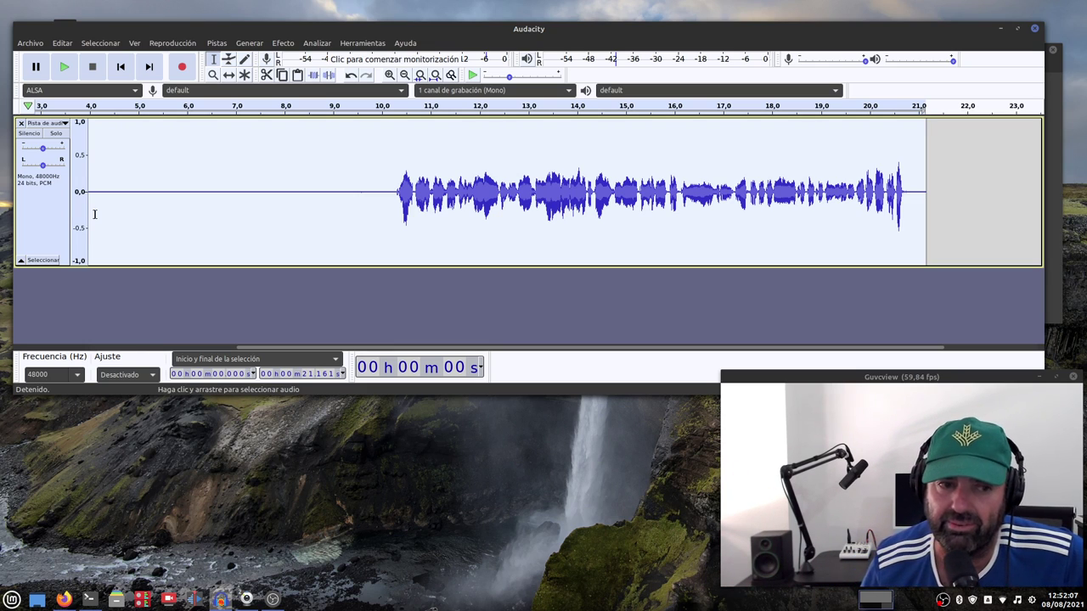
left_click(281, 44)
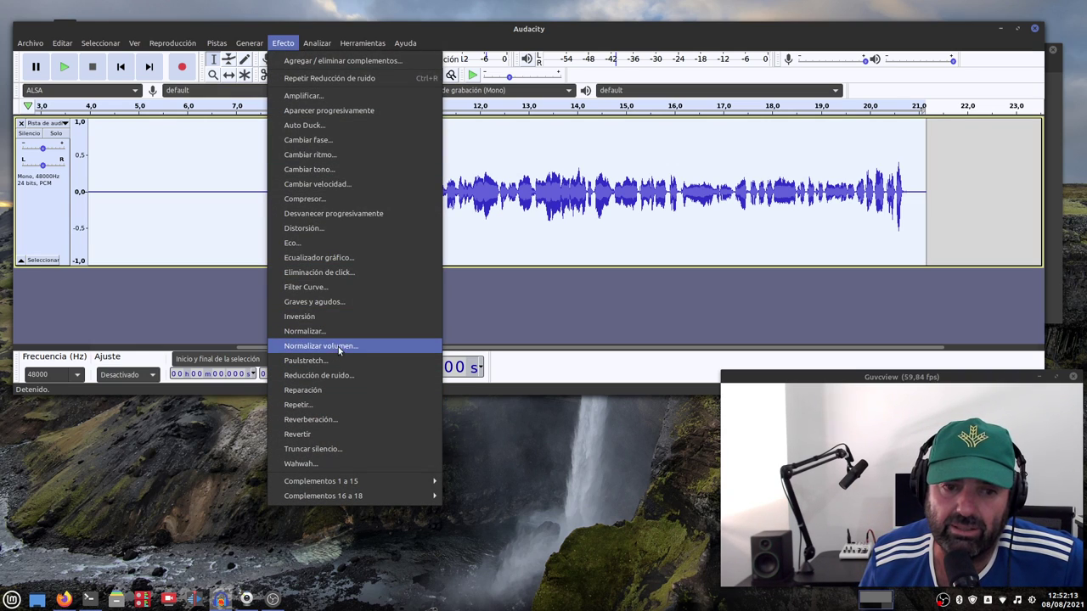
left_click(348, 375)
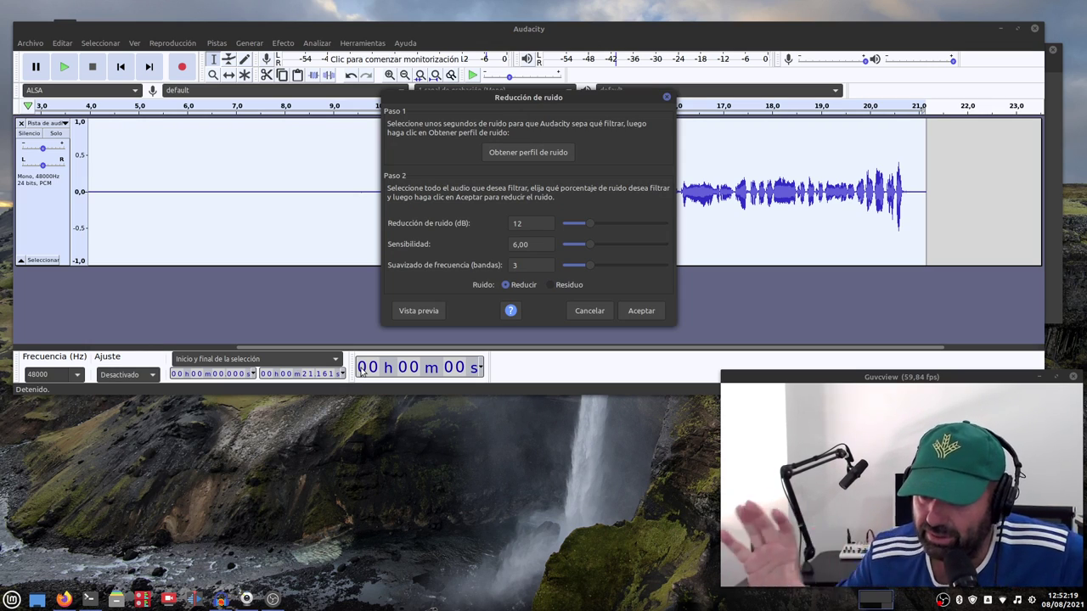
left_click(641, 311)
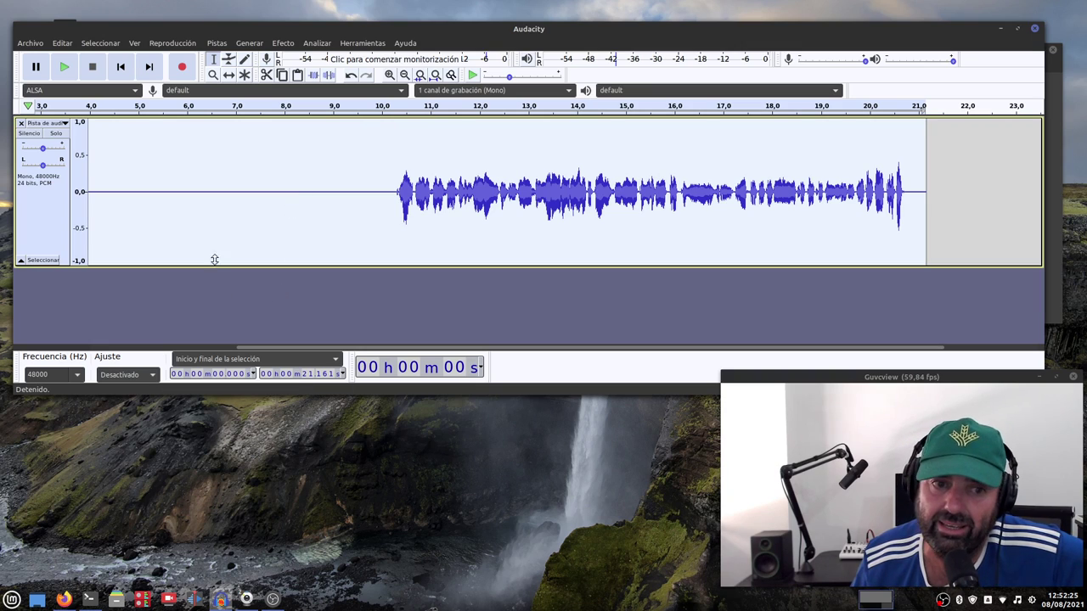
Step: Select the cleaned silence from about 5.19 to 9.92 s, play it and on into the speech, and stop playback
left_click(202, 203)
left_click(247, 188)
left_click_drag(323, 193, 216, 194)
left_click(338, 197)
left_click_drag(376, 195, 149, 195)
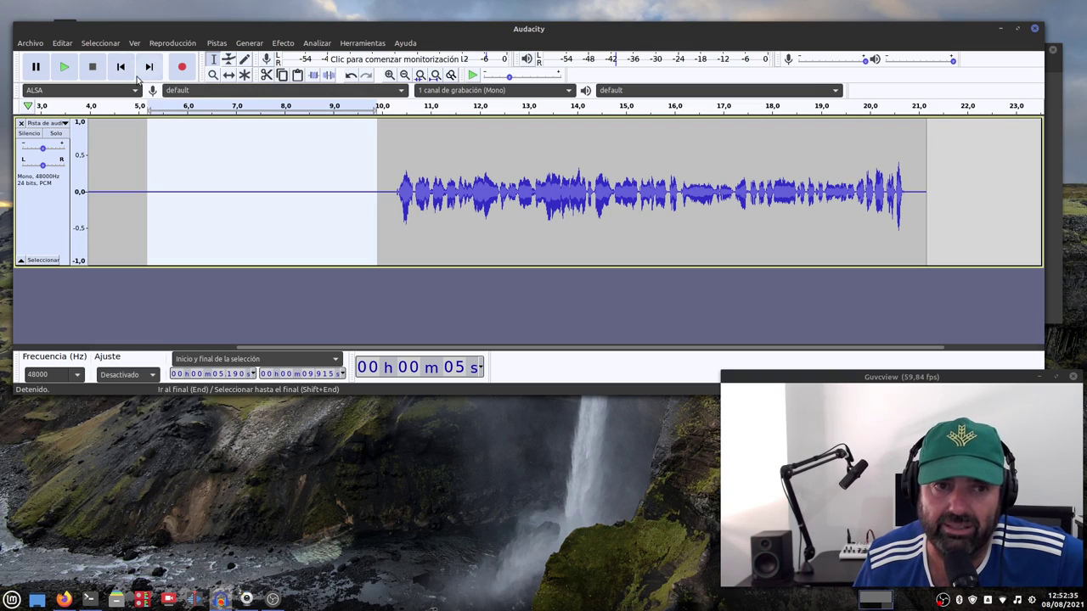
left_click(64, 70)
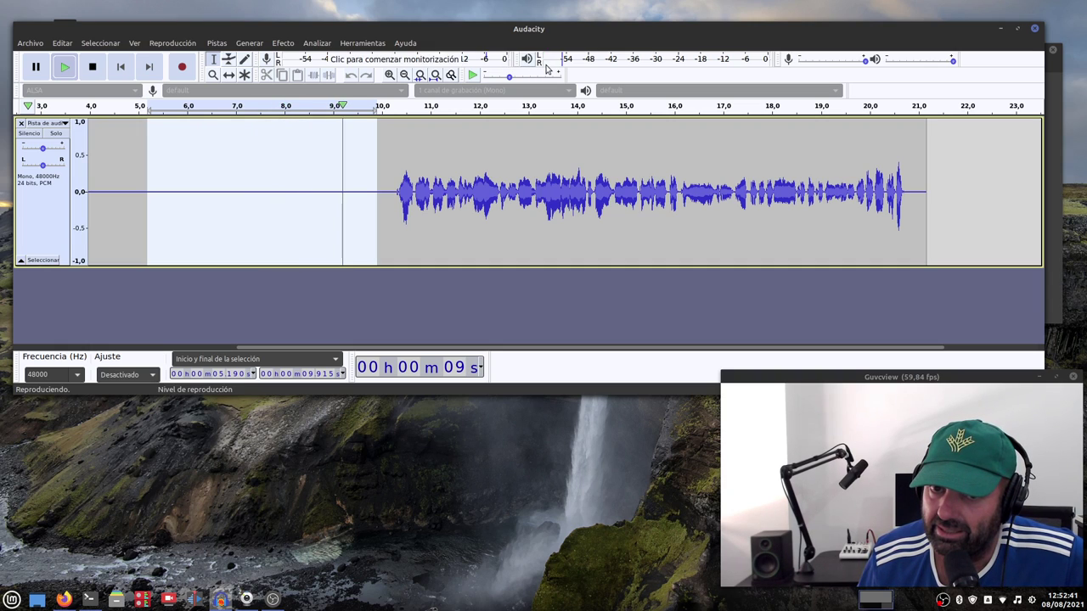
left_click(200, 106)
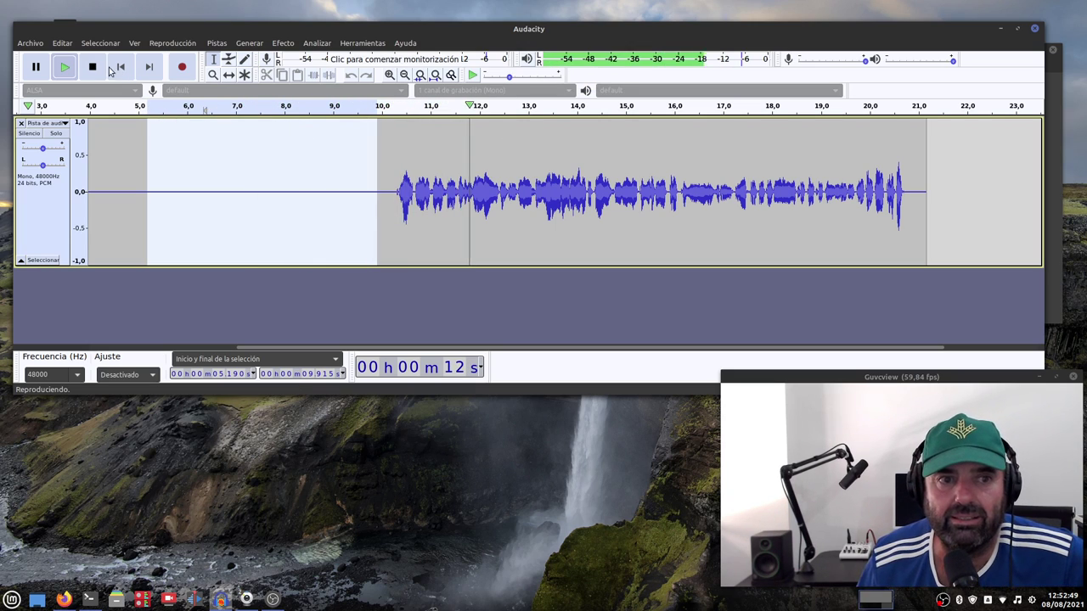
left_click(93, 67)
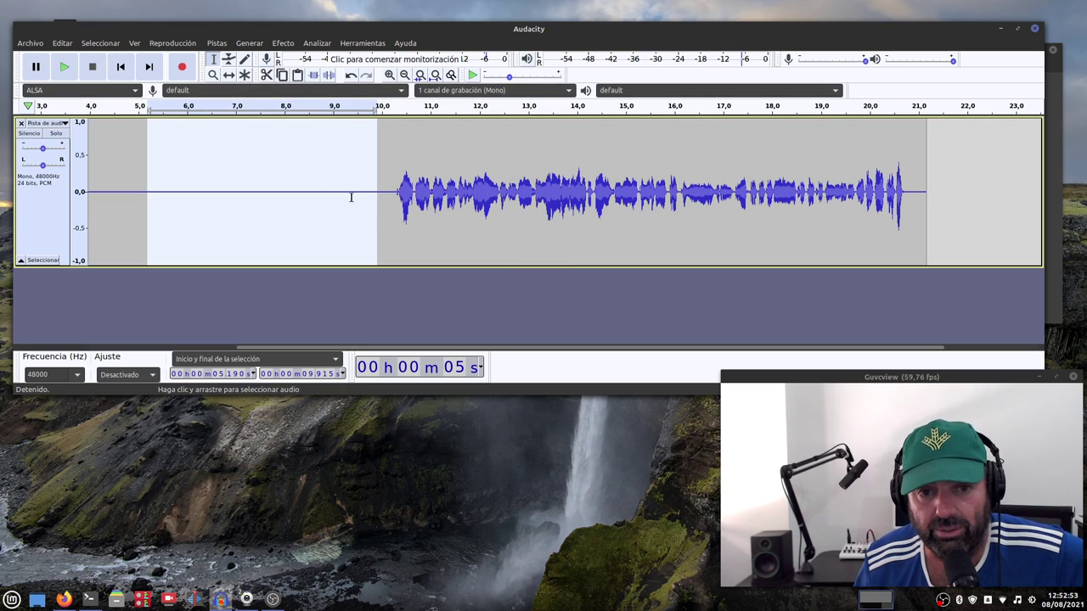
Step: Select the cleaned silence before the speech from about 4.76 to 9.99 s, play it and stop playback
left_click(384, 217)
left_click_drag(381, 192, 127, 177)
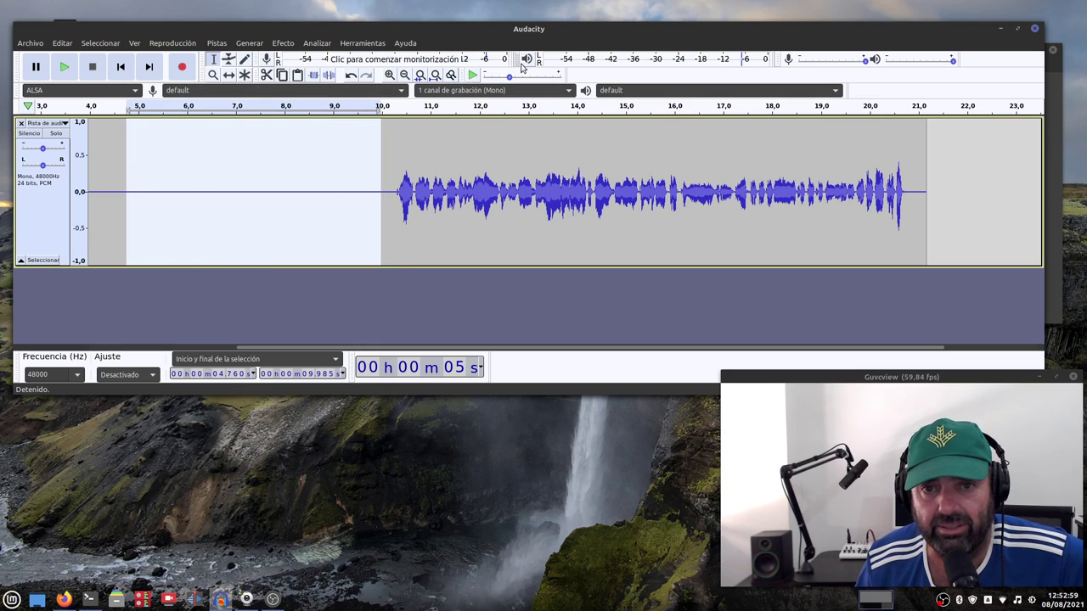
left_click(66, 68)
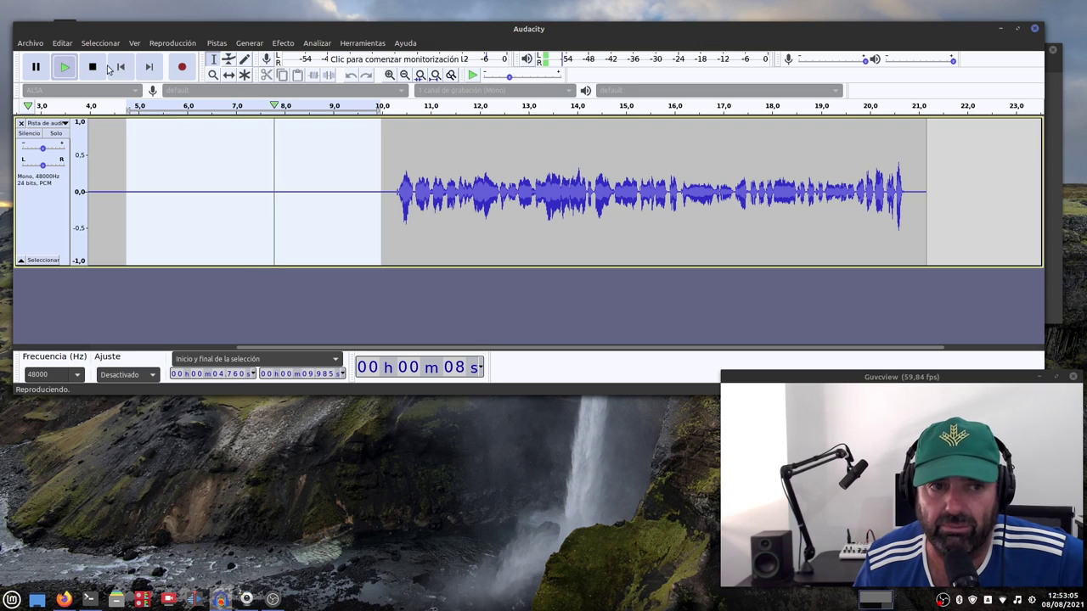
left_click(92, 68)
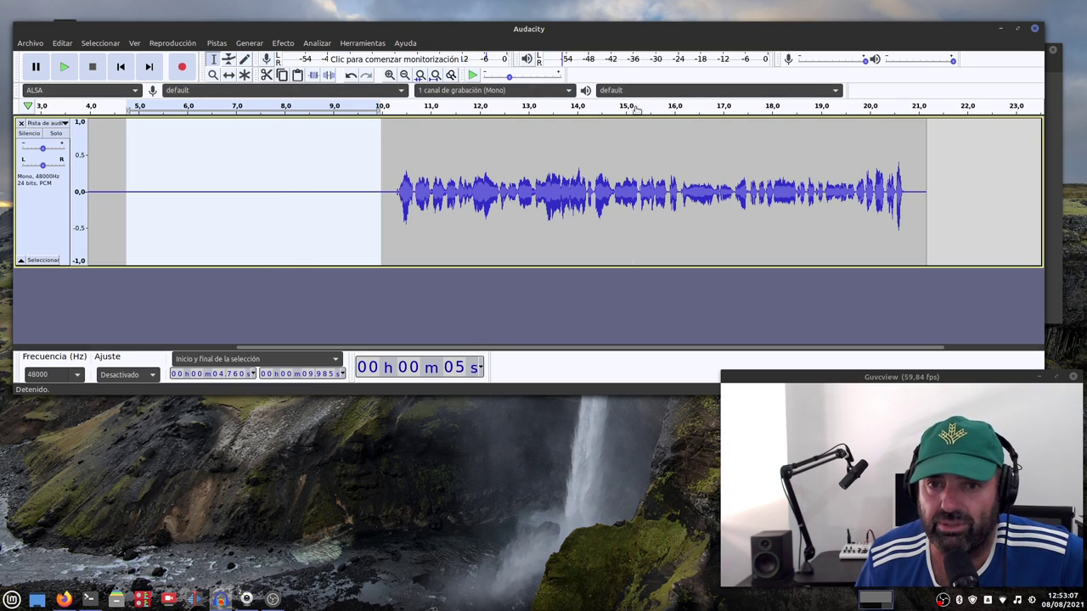
Step: Select the short pause after the first word from about 10.65 to 10.68 s to examine the cleaned waveform
left_click(391, 77)
left_click(391, 77)
left_click(390, 76)
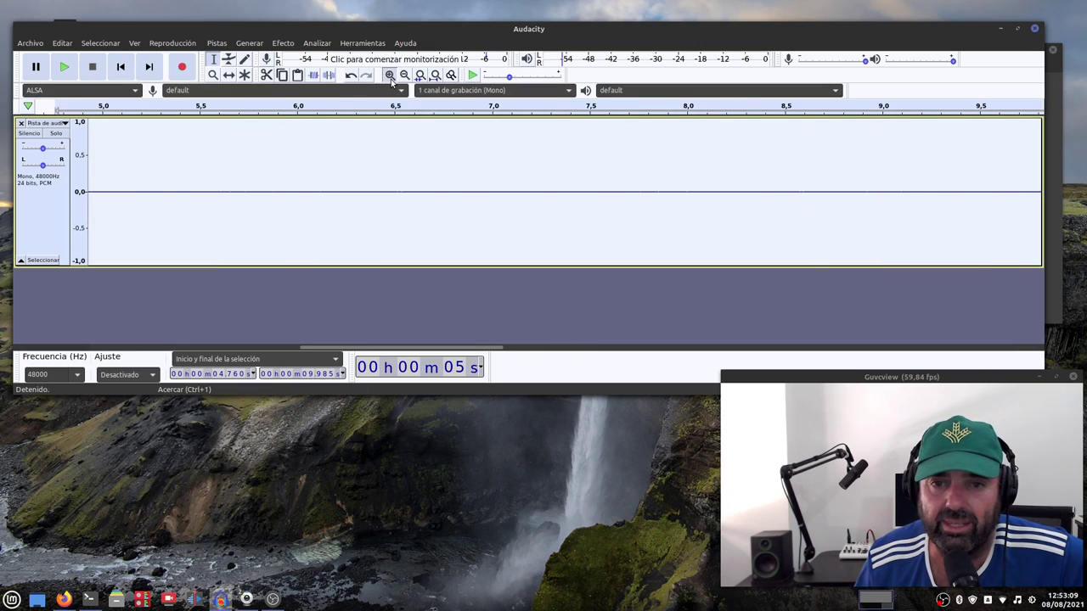
left_click_drag(373, 350, 538, 347)
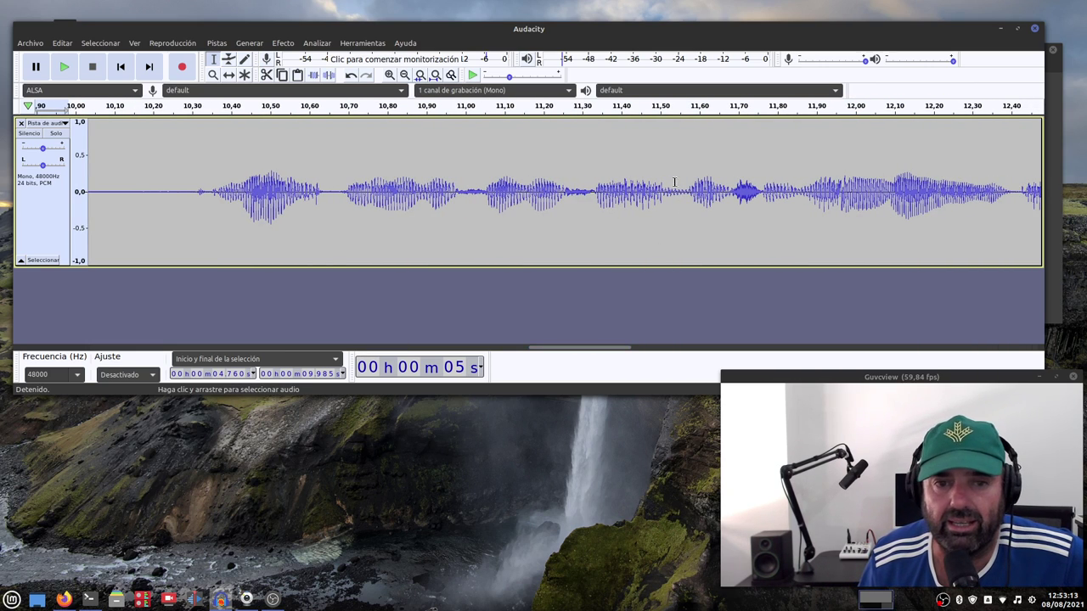
left_click_drag(341, 192, 330, 192)
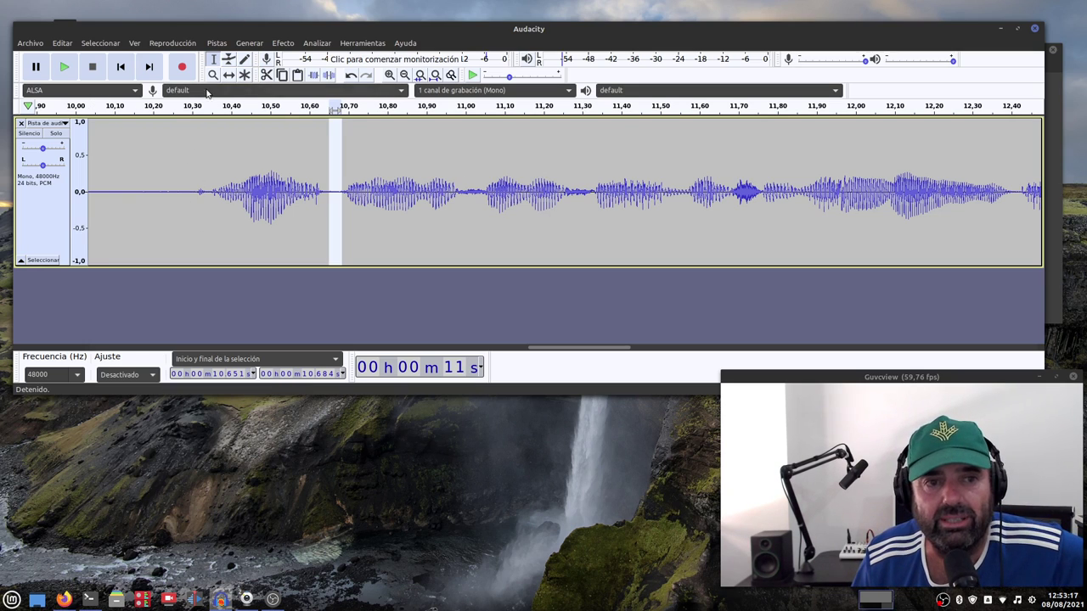
Step: Delete the silence before the speech from the start of the track to about 10.33 s
left_click(405, 74)
left_click(405, 74)
left_click(404, 75)
left_click(496, 231)
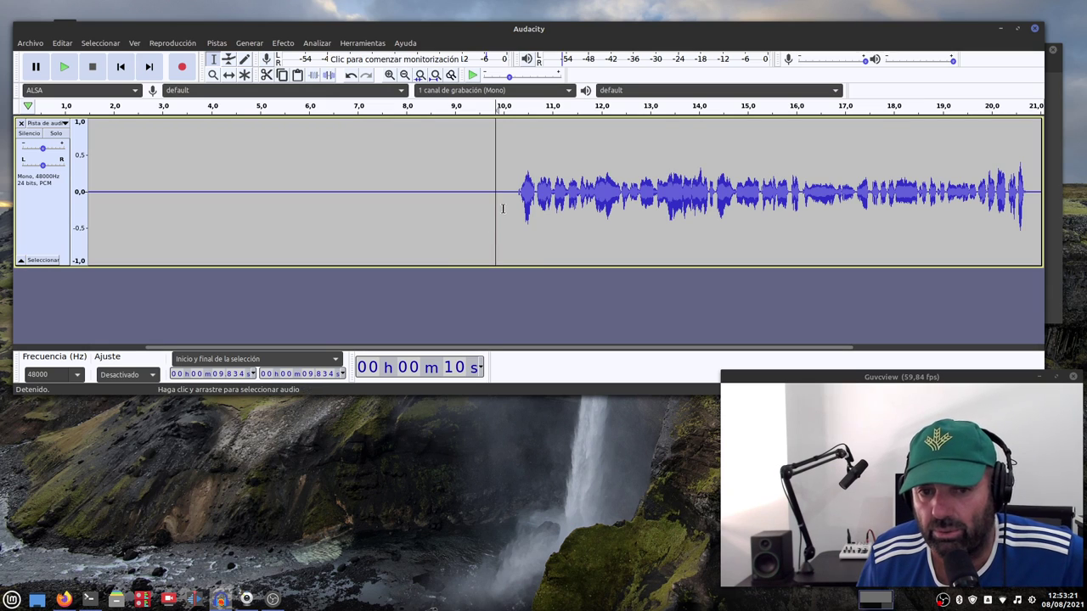
left_click_drag(519, 190, 71, 172)
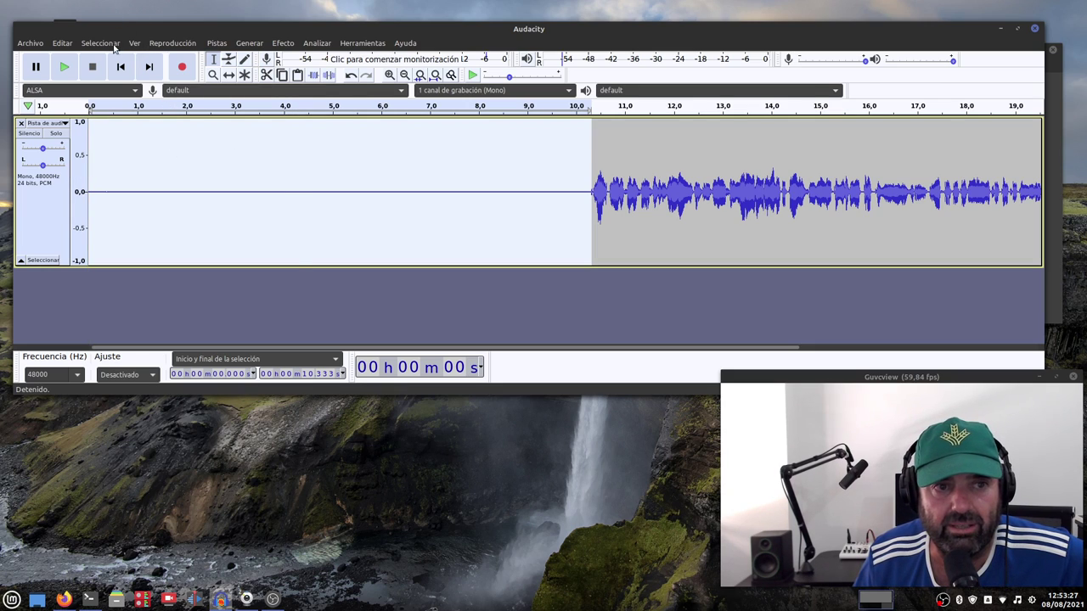
left_click(71, 45)
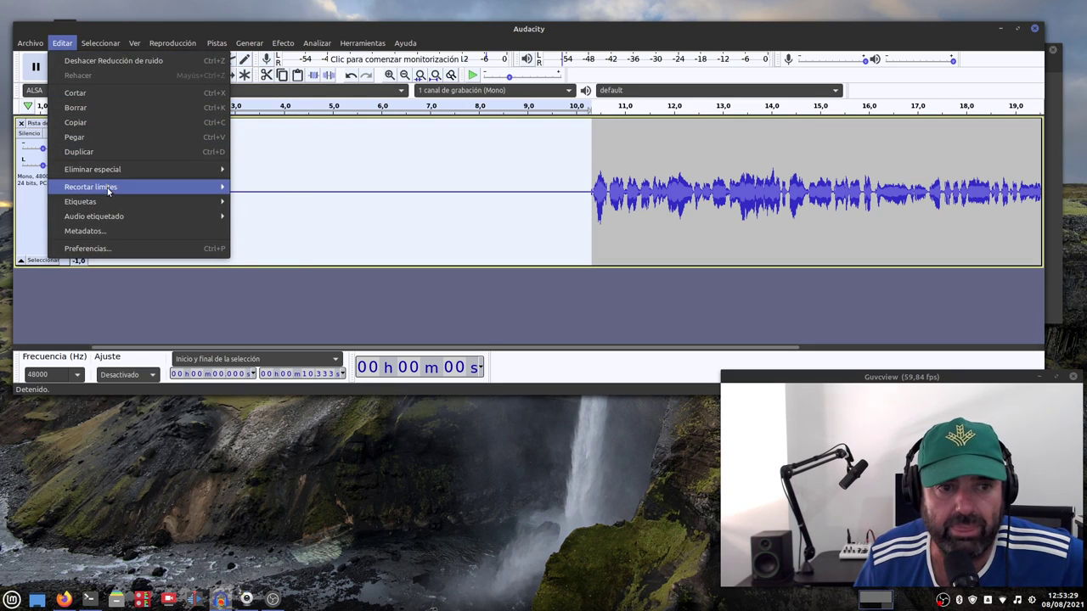
left_click(105, 107)
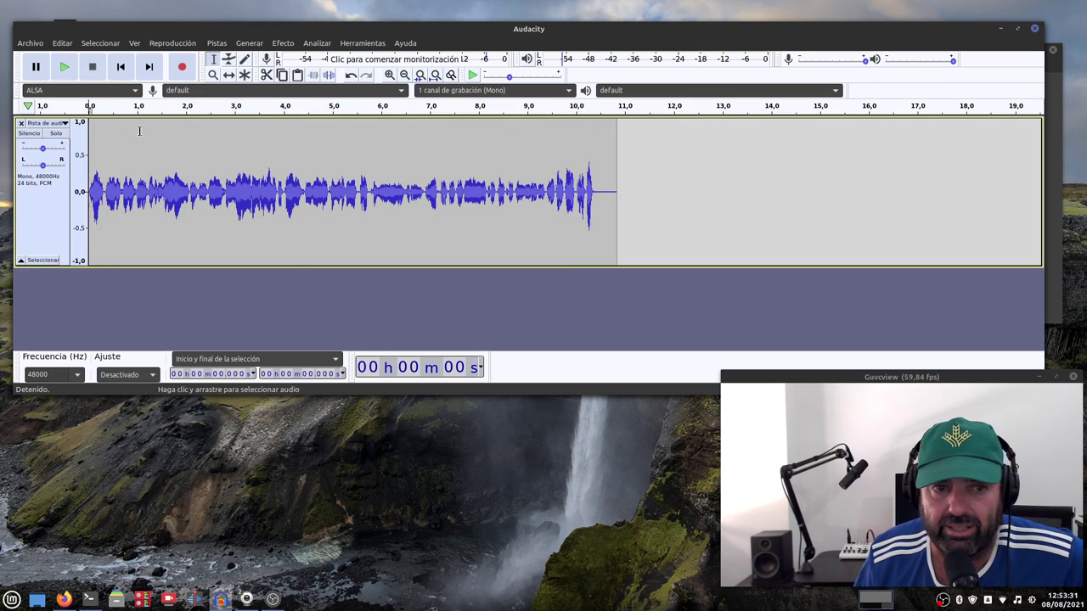
Step: Play the trimmed track from the beginning and stop playback
left_click(61, 73)
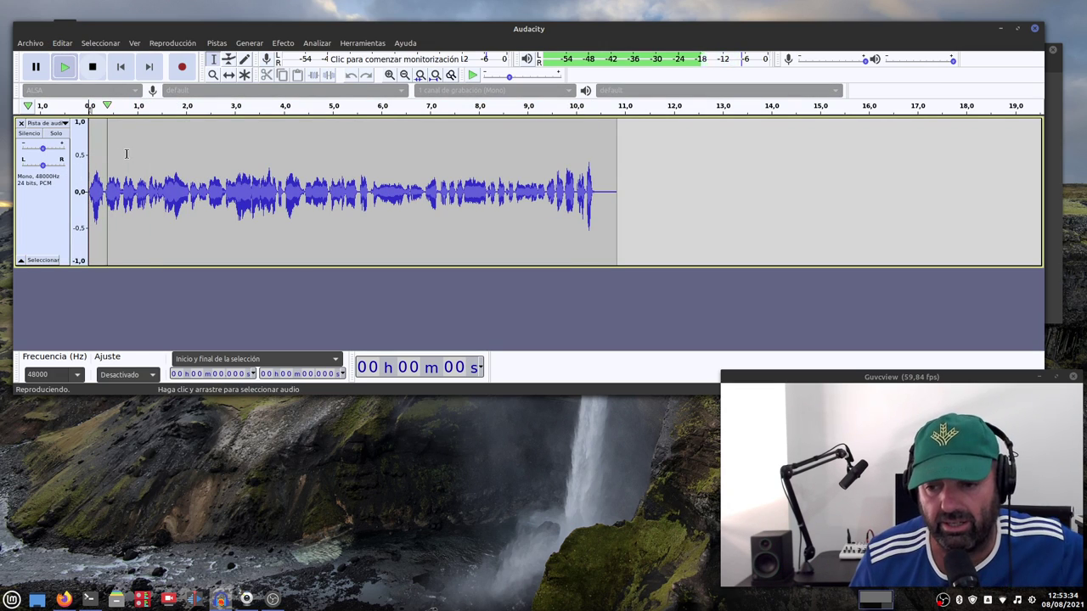
left_click(93, 69)
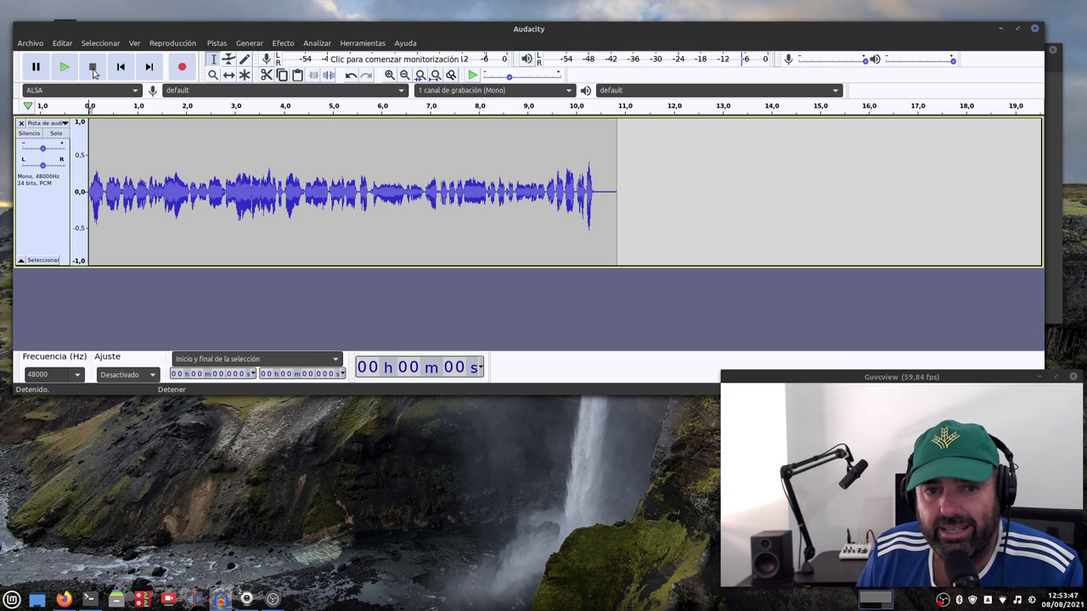
left_click_drag(465, 38, 490, 37)
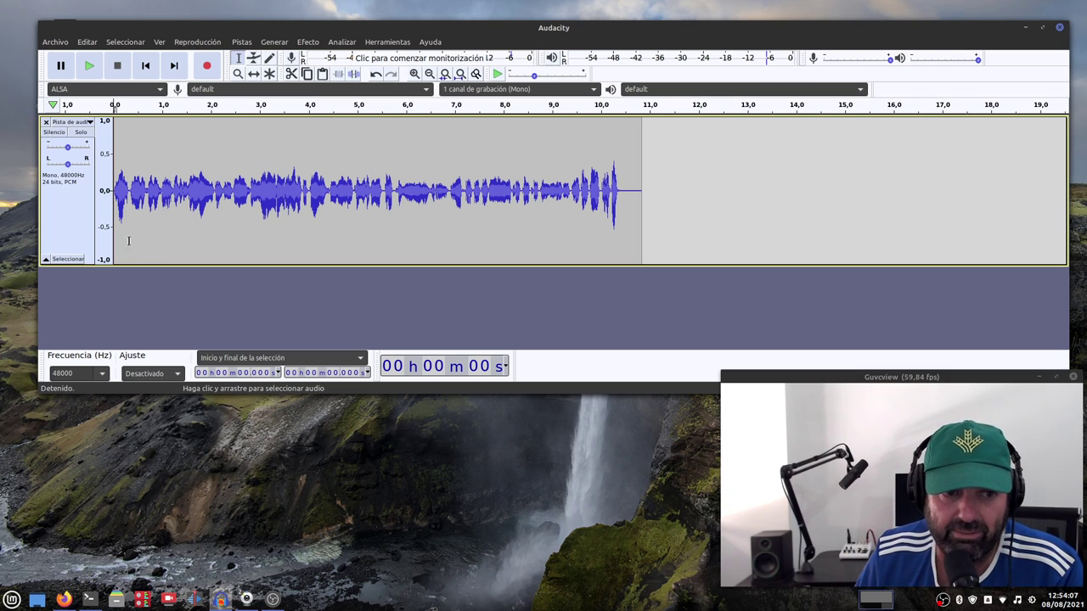
Step: Delete the silence after the speech from about 10.39 to 11.04 s
left_click(65, 214)
left_click(683, 207)
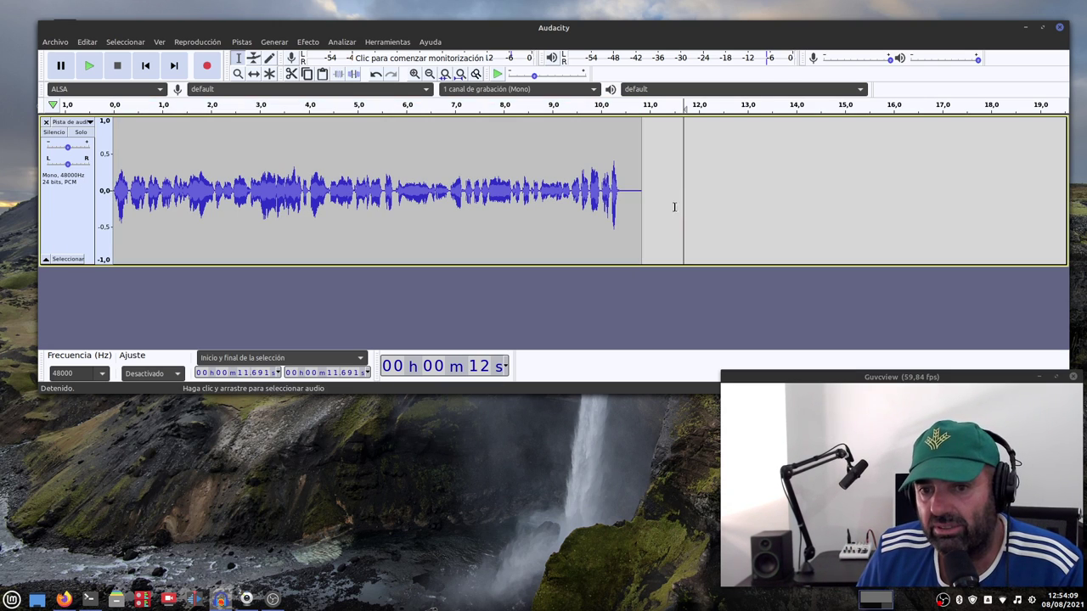
left_click_drag(651, 193, 620, 194)
left_click(87, 42)
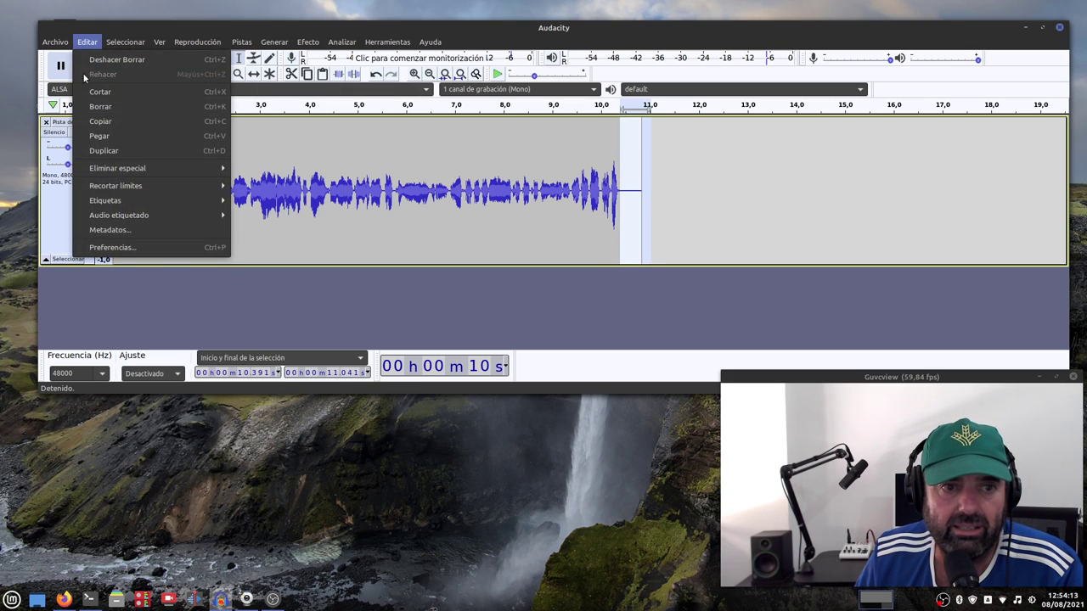
left_click(100, 106)
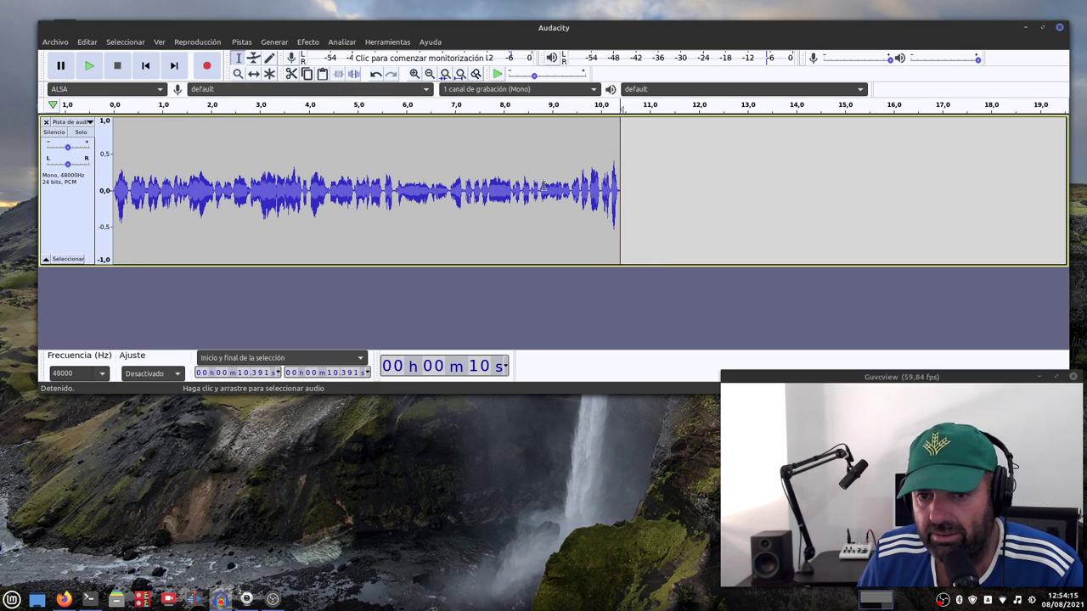
left_click(71, 211)
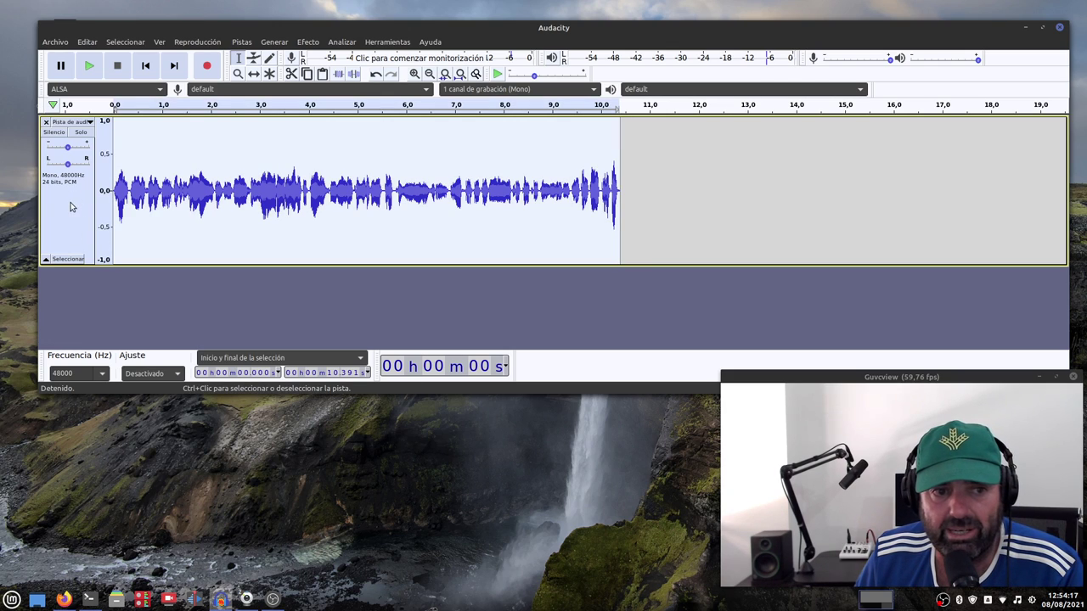
left_click(651, 223)
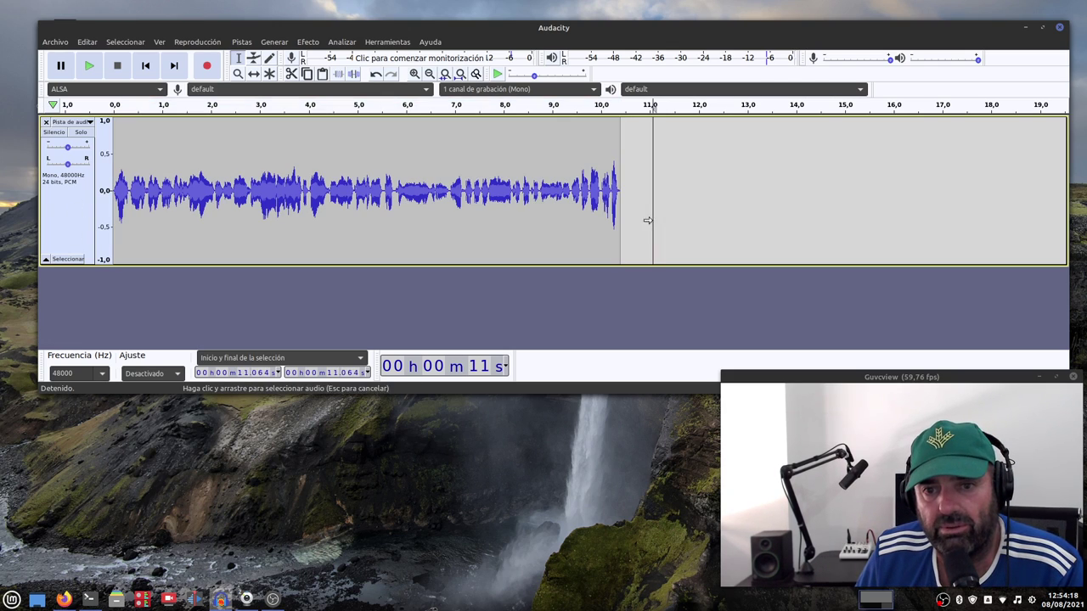
left_click(87, 42)
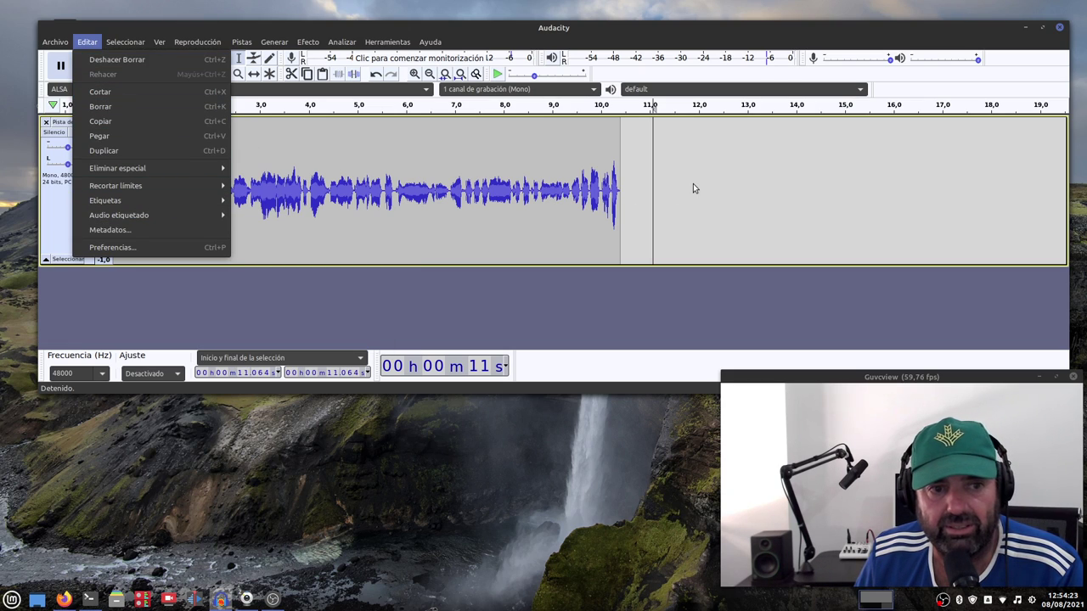
key("Escape")
Step: Compress the entire track with threshold -15 dB, noise floor -40 dB, ratio 2:1, attack 0,20 s, decay 1,0 s and 0 dB make-up gain
left_click(76, 212)
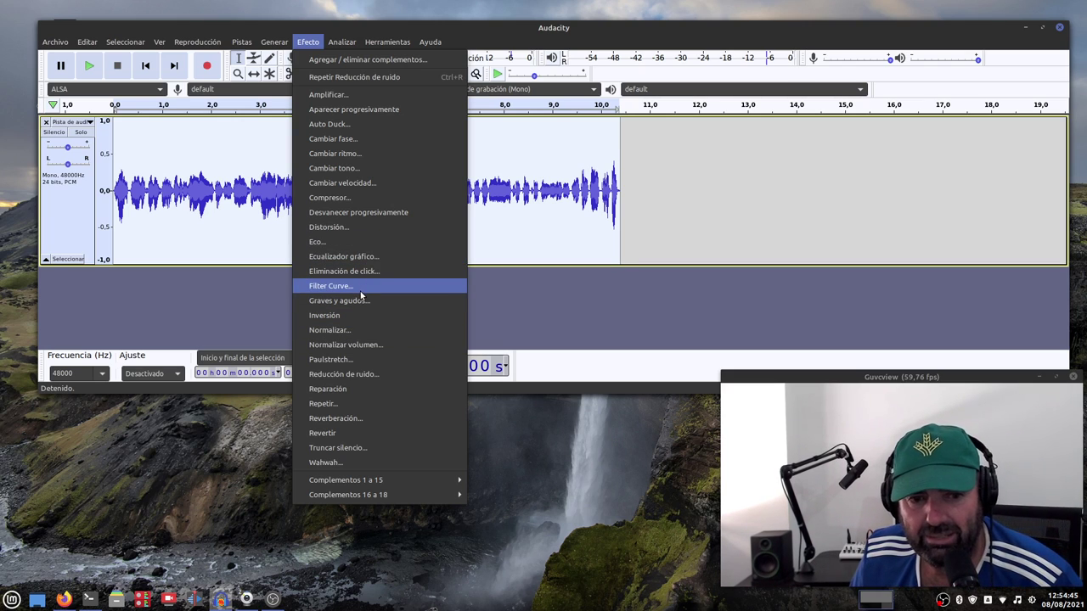
left_click(351, 199)
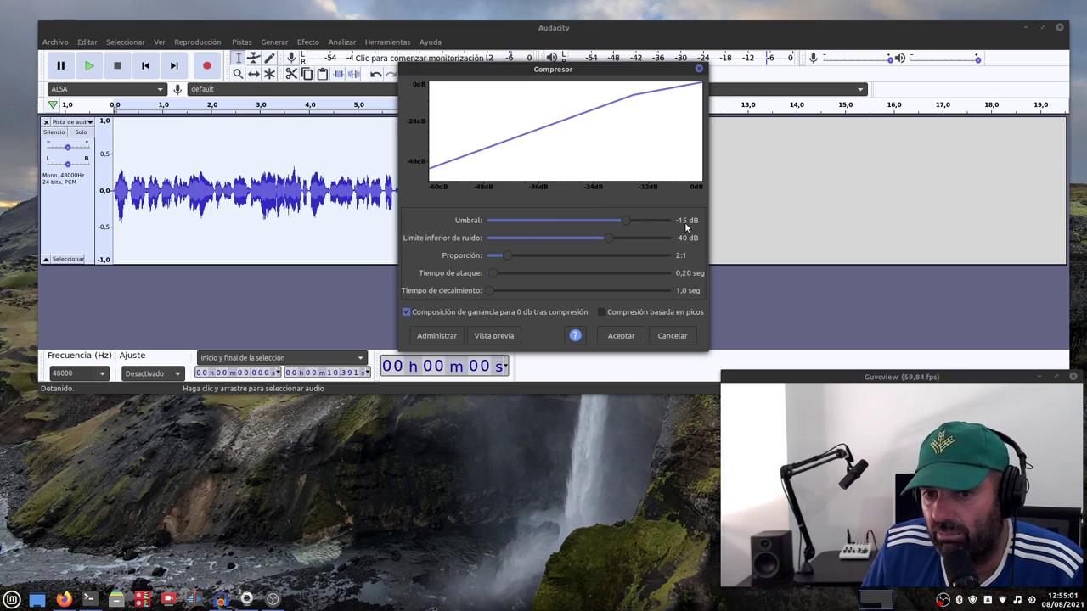
mouse_move(623, 220)
left_mouse_down()
mouse_move(607, 222)
mouse_move(622, 232)
left_mouse_up()
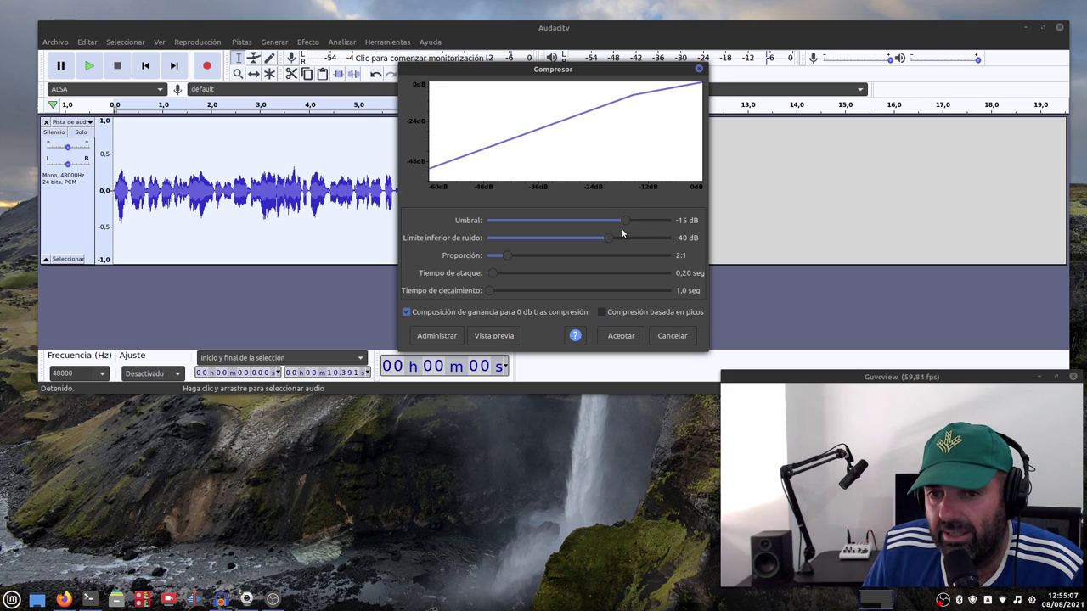
left_click(620, 336)
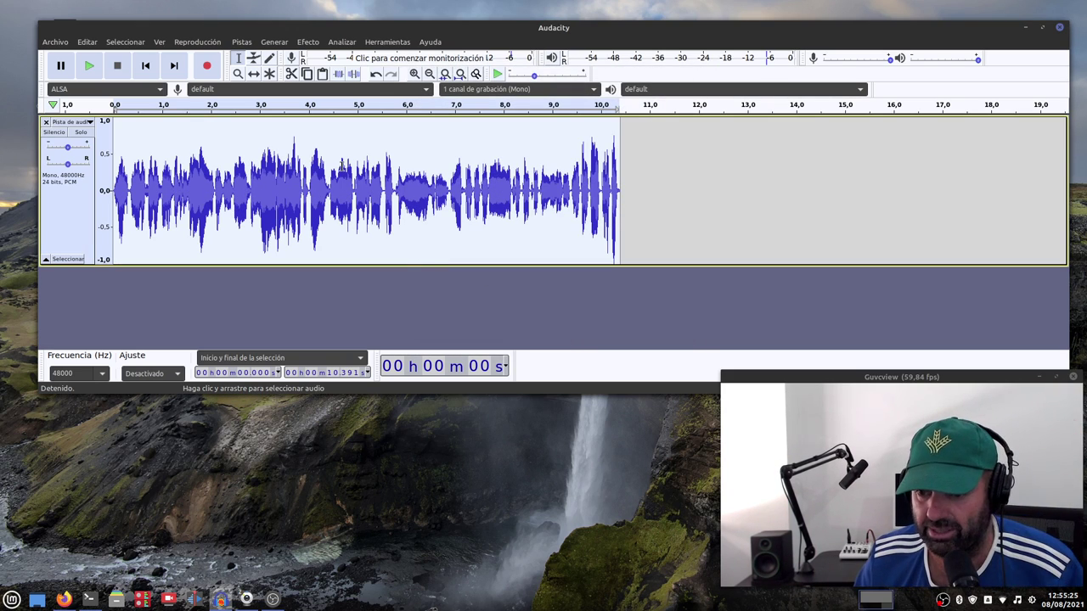
Step: Play the compressed track from about 2.8 s, stop playback and clear the selection
left_click(253, 103)
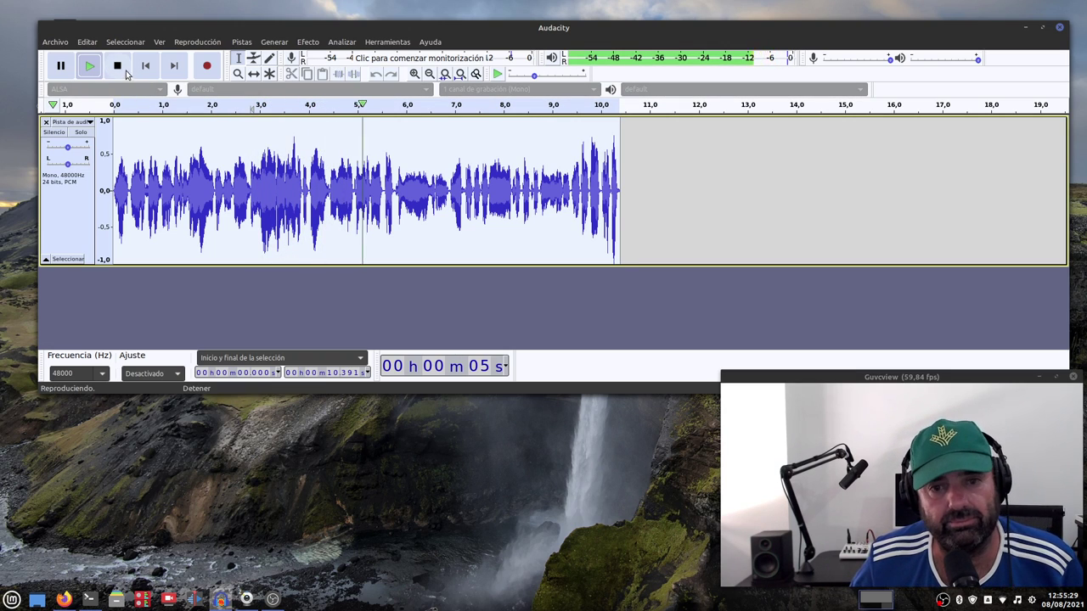
left_click(116, 66)
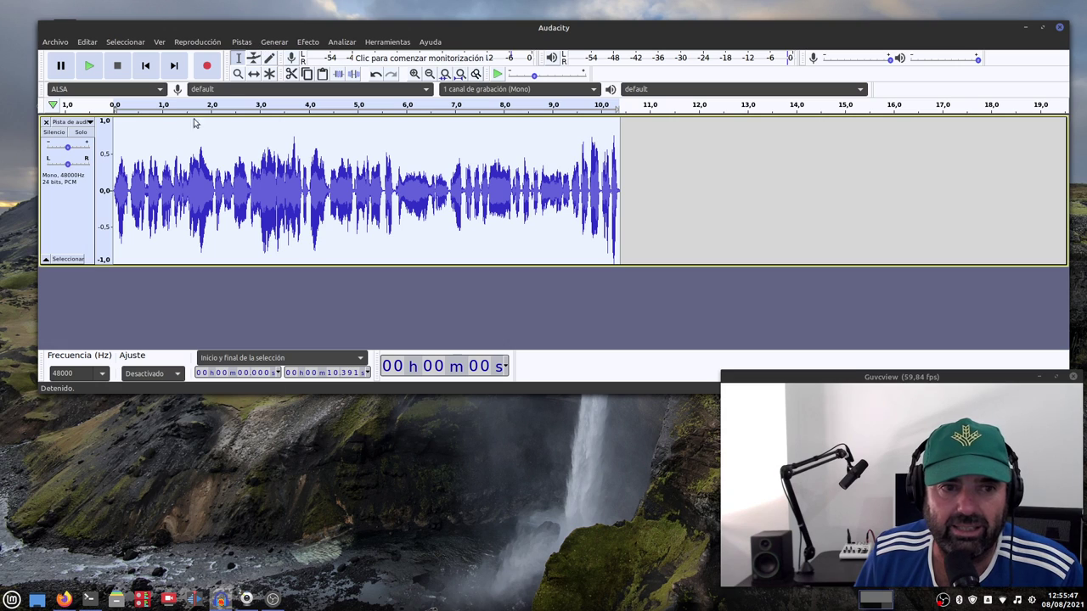
left_click(671, 186)
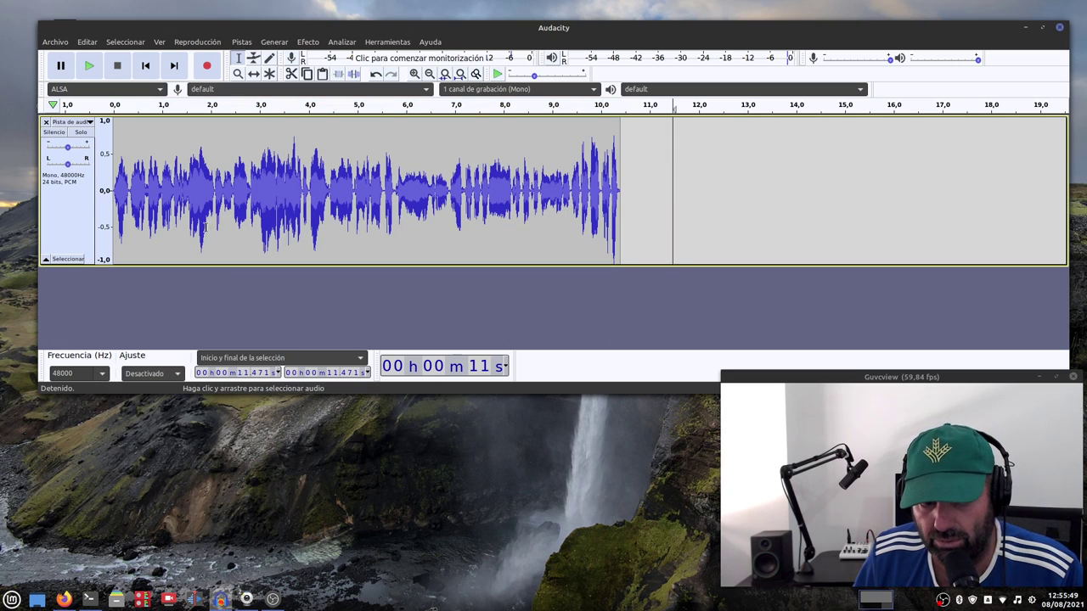
Step: Apply the Limiter to the entire track with type Límite fuerte, limit -3,00 dB, hold 10,00 ms and no make-up gain
left_click(75, 210)
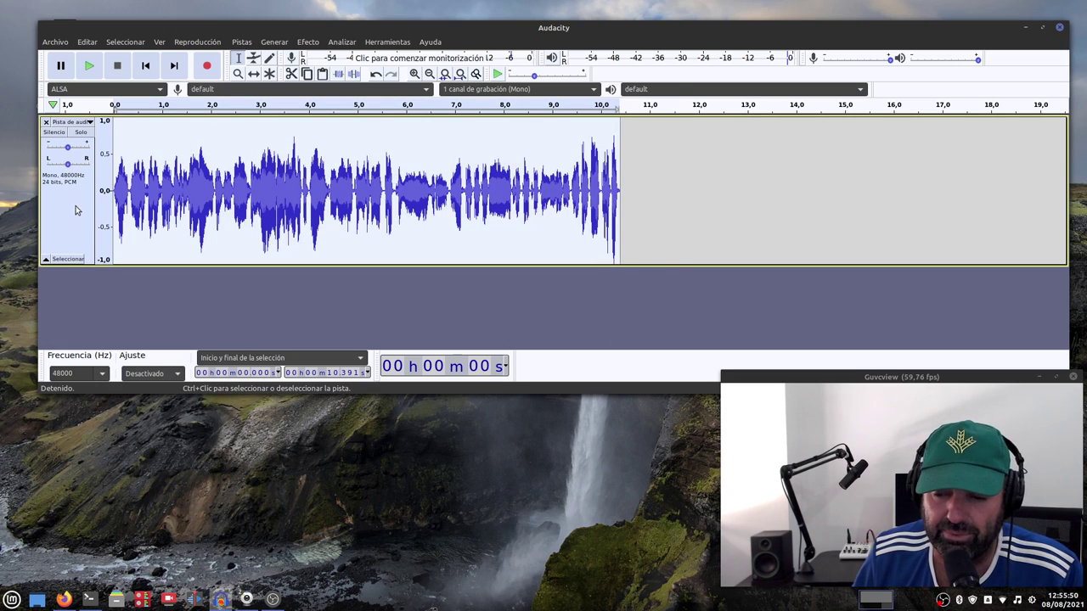
left_click(307, 41)
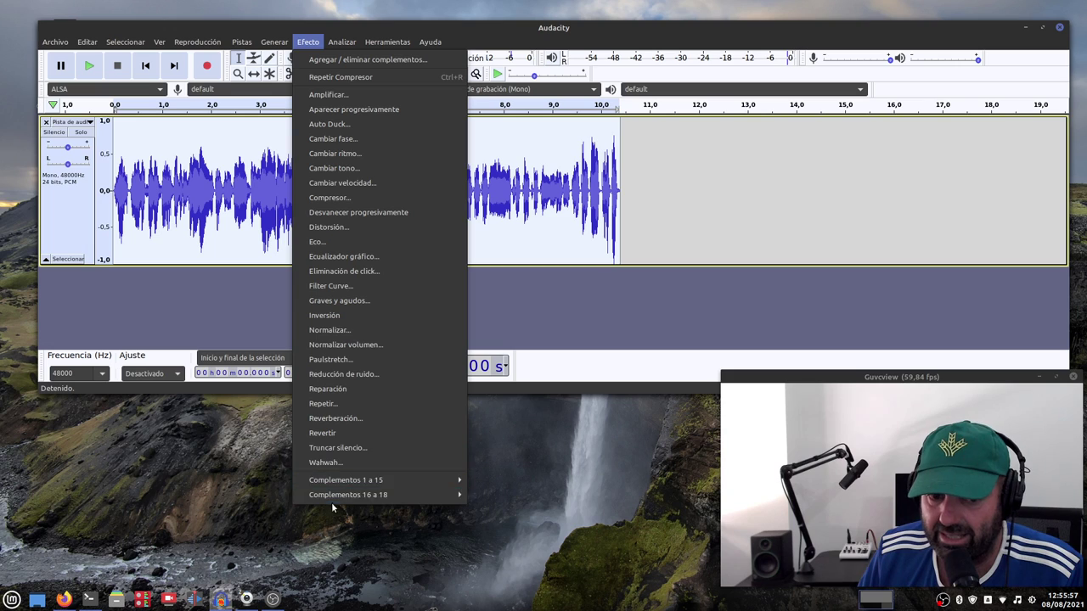
mouse_move(405, 480)
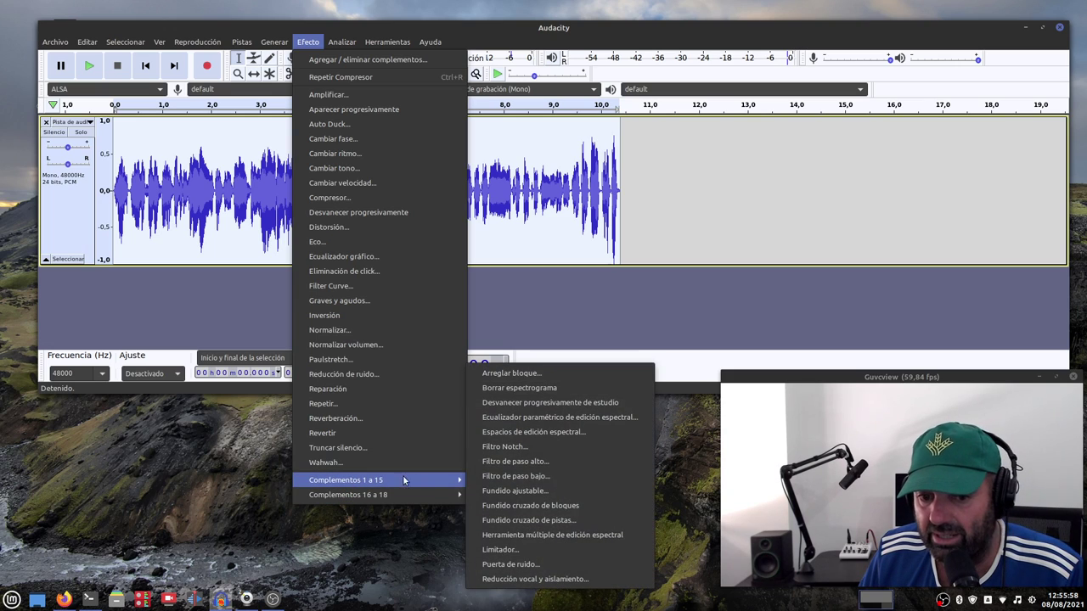
left_click(502, 550)
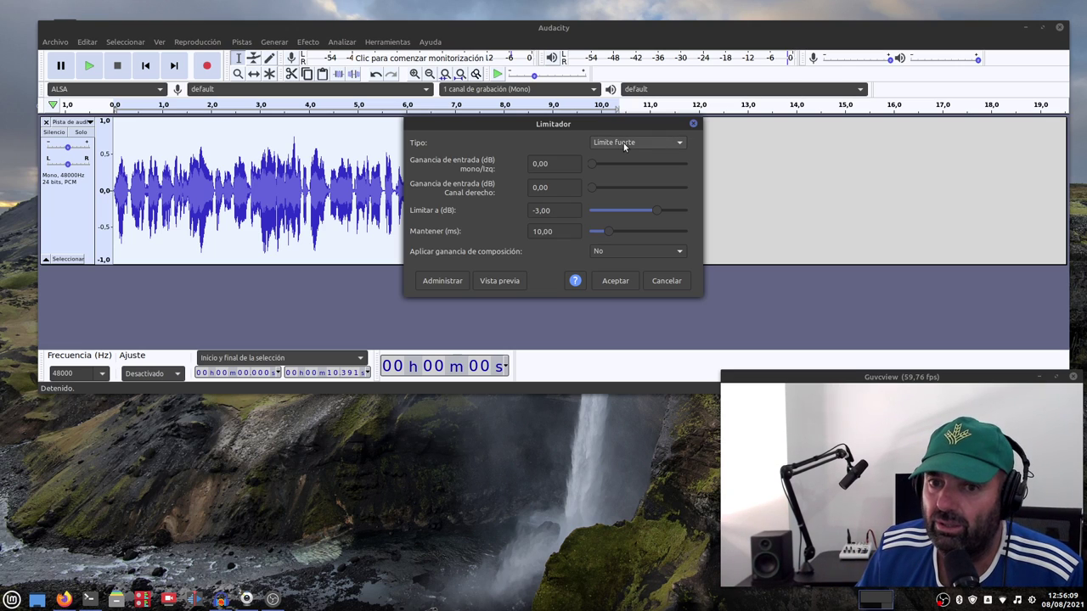
left_click(623, 142)
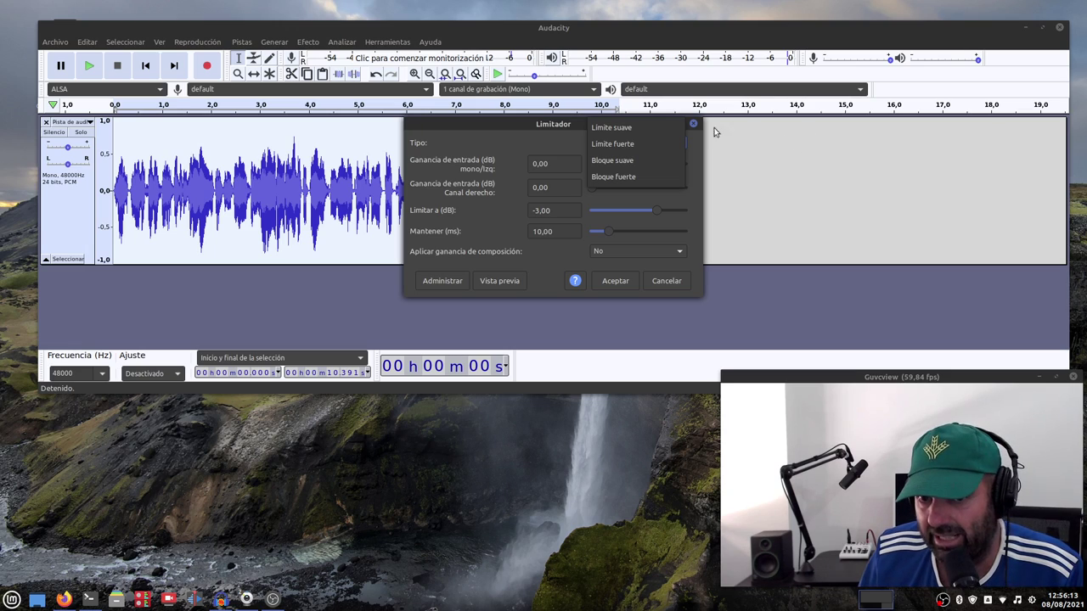
left_click(790, 179)
left_click(646, 143)
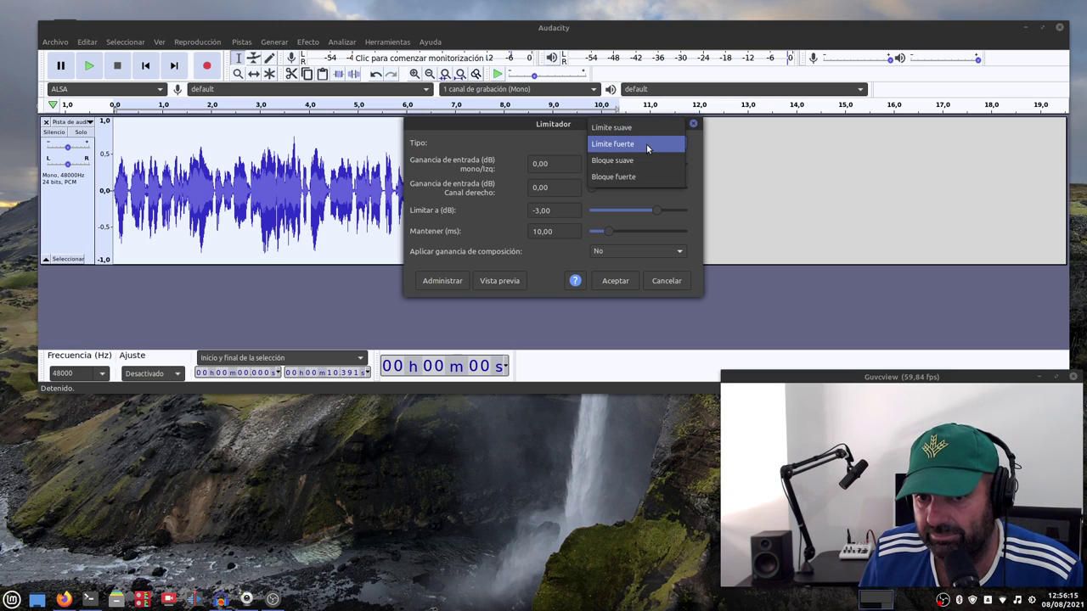
left_click(774, 187)
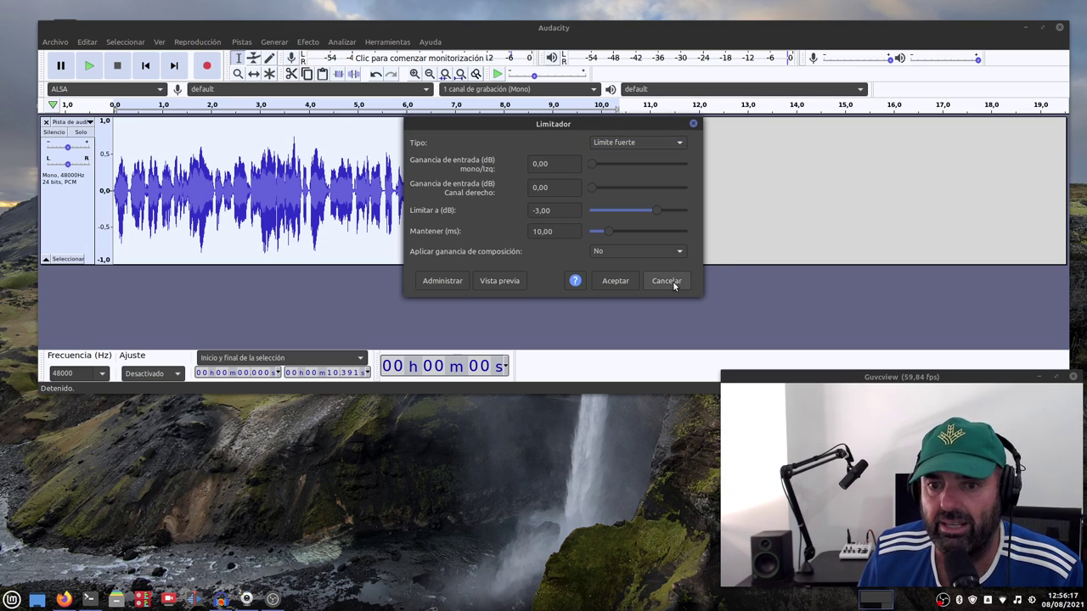
left_click(610, 280)
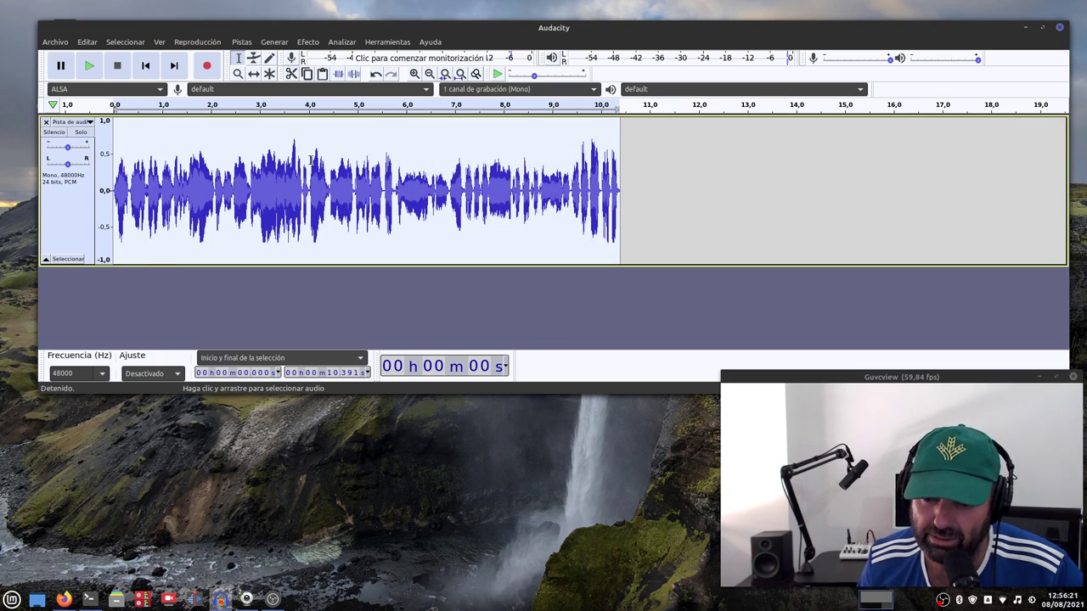
Step: Play the limited track from about 2.2 s and again from the start, stopping playback after each listen
left_click(223, 105)
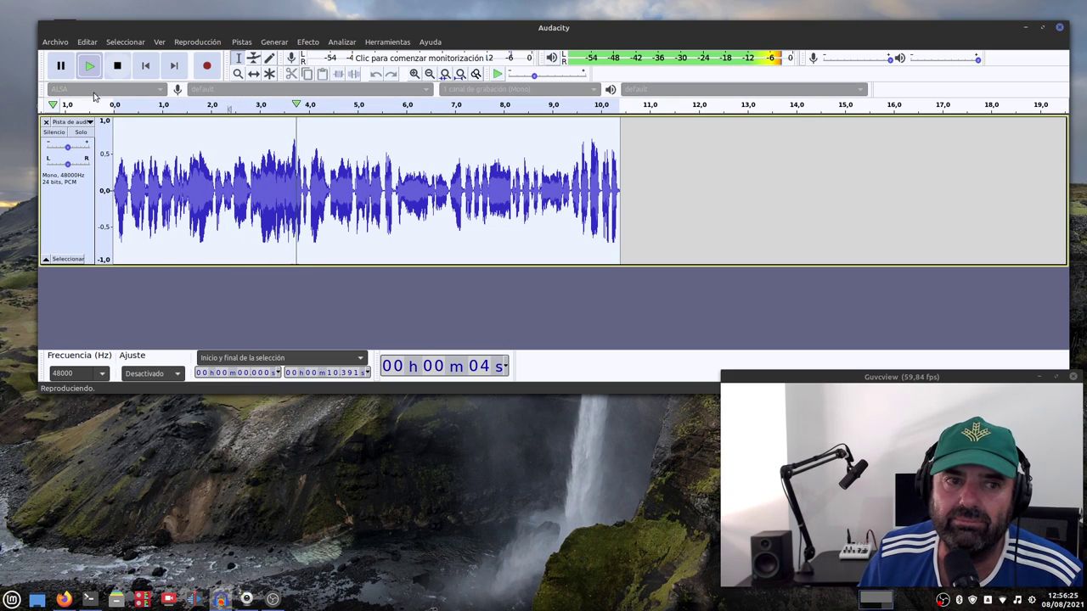
left_click(116, 68)
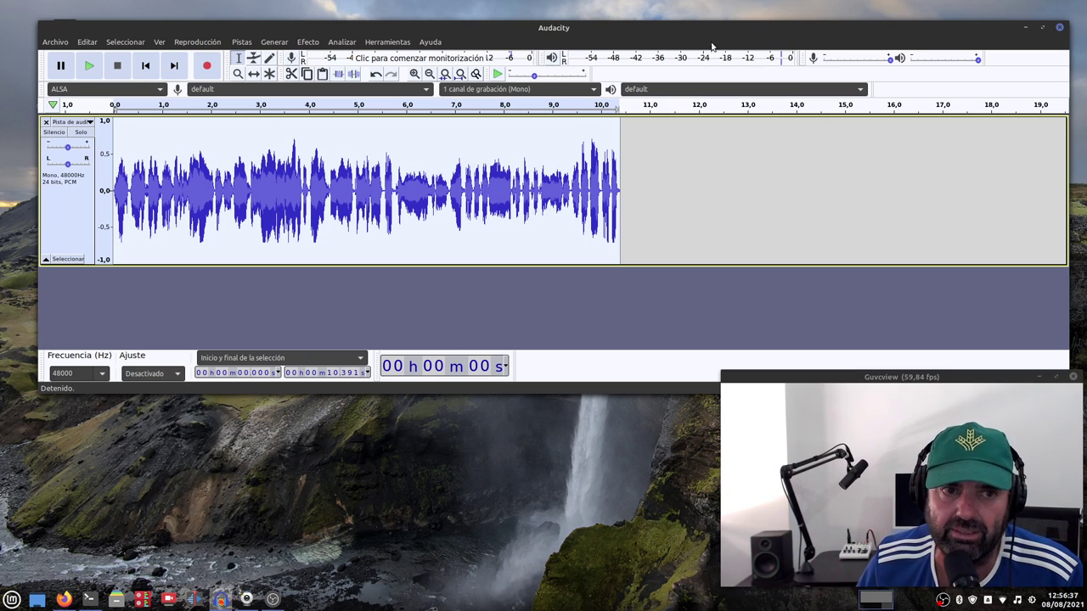
left_click(89, 66)
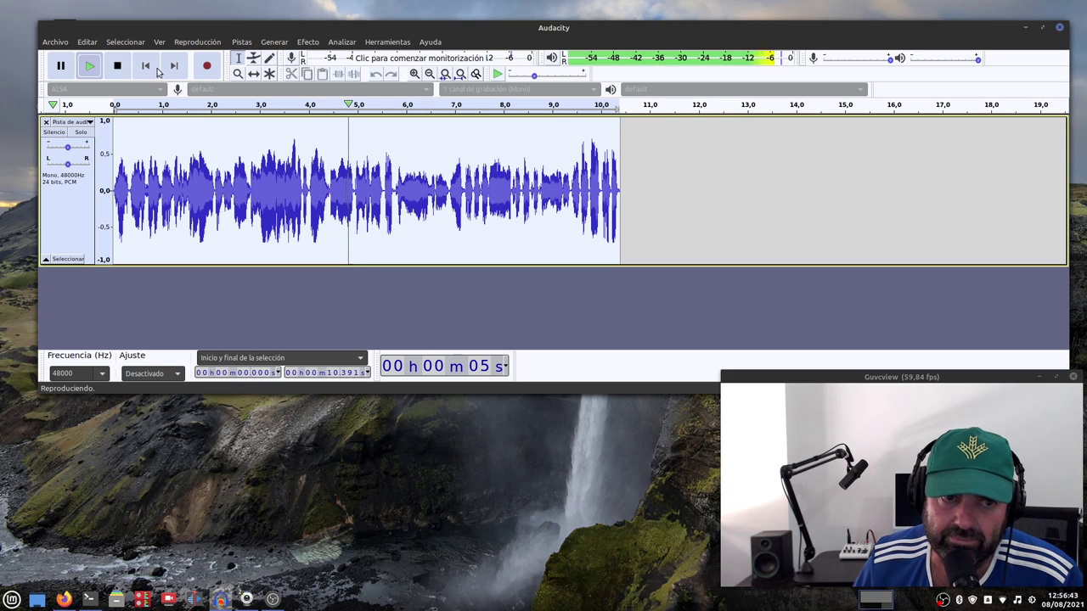
key("space")
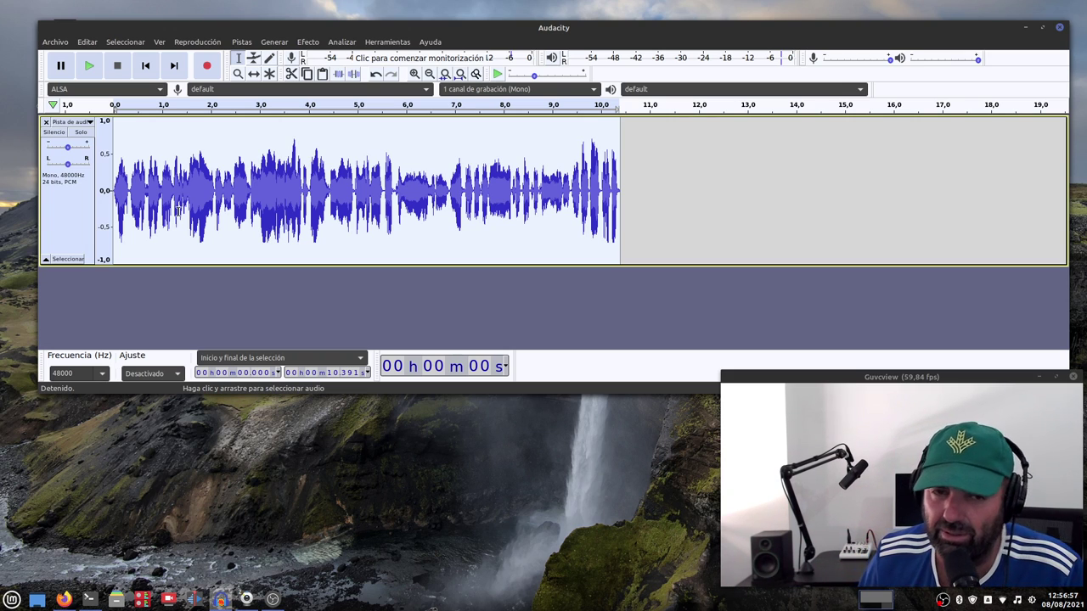
Step: Try normalizing the track's perceived loudness to -14,0 LUFS with mono treated as dual mono, and undo it
left_click(308, 41)
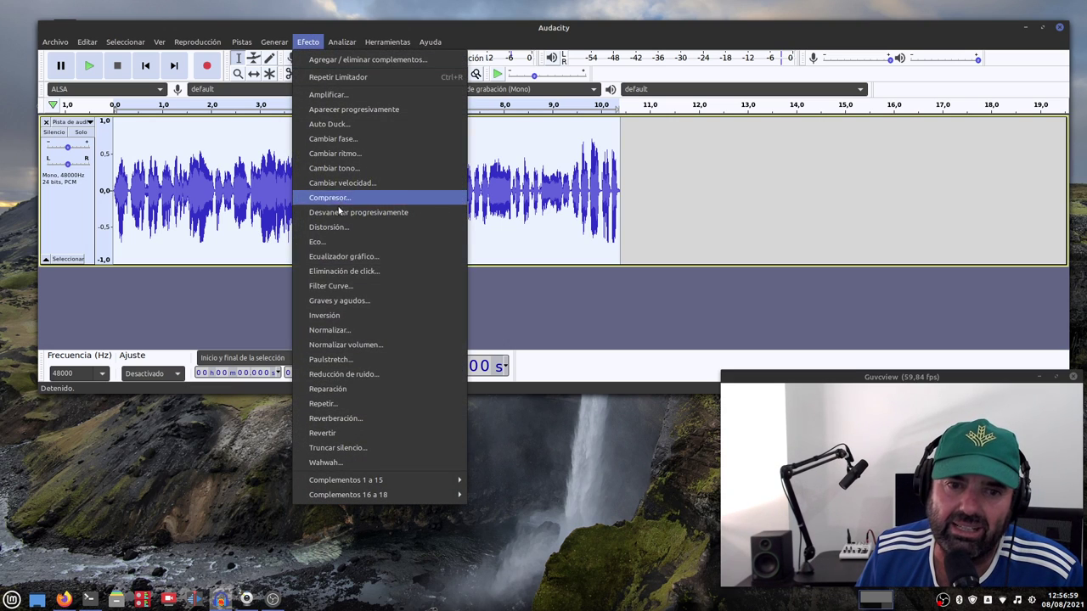
left_click(352, 344)
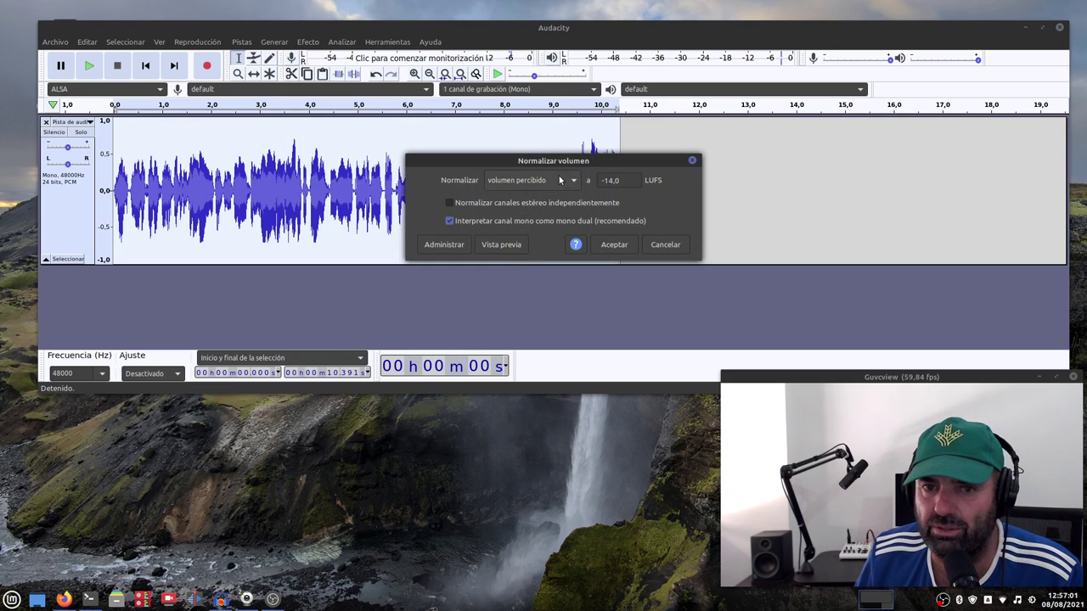
left_click_drag(573, 160, 615, 254)
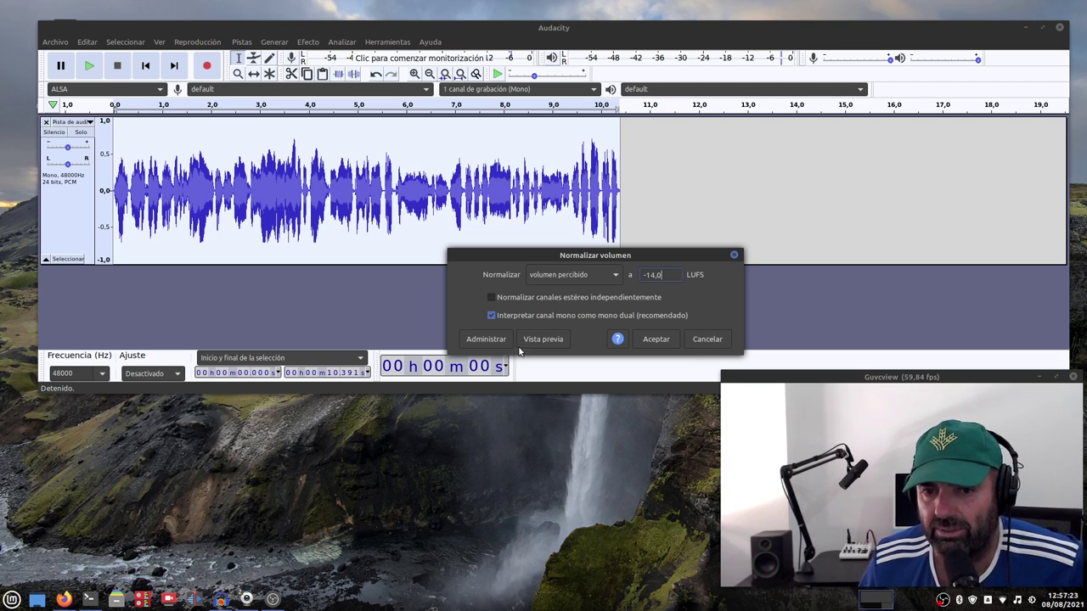
left_click_drag(598, 259, 630, 265)
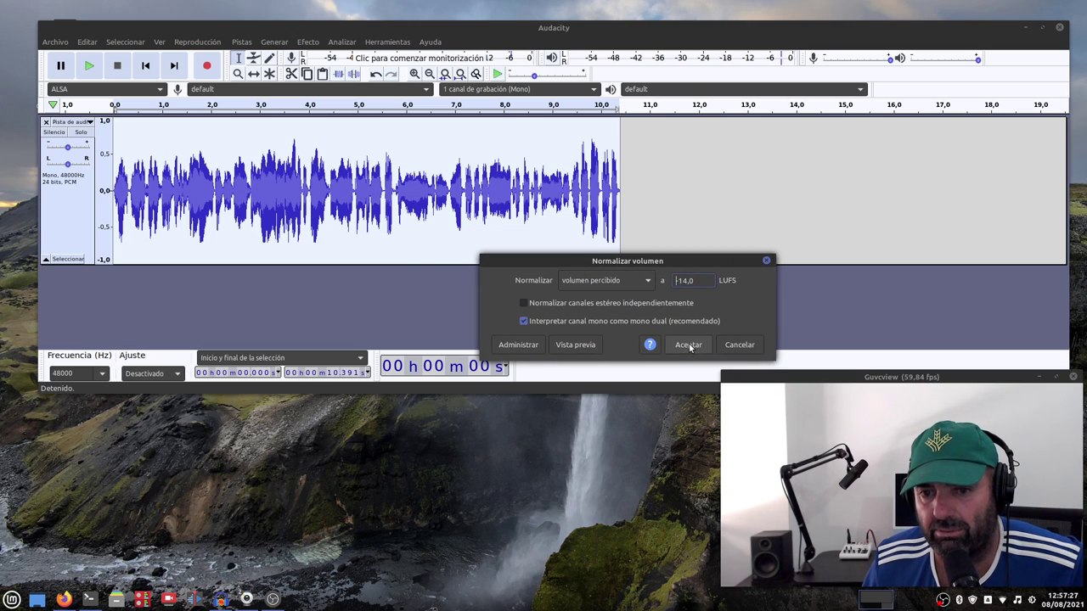
left_click(688, 346)
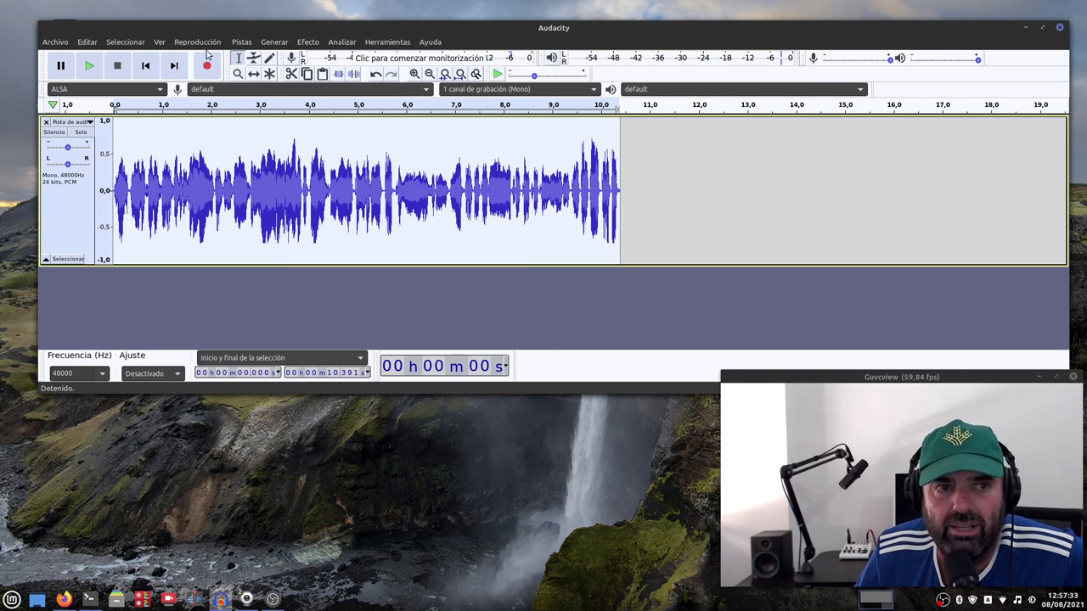
left_click(87, 42)
left_click(105, 59)
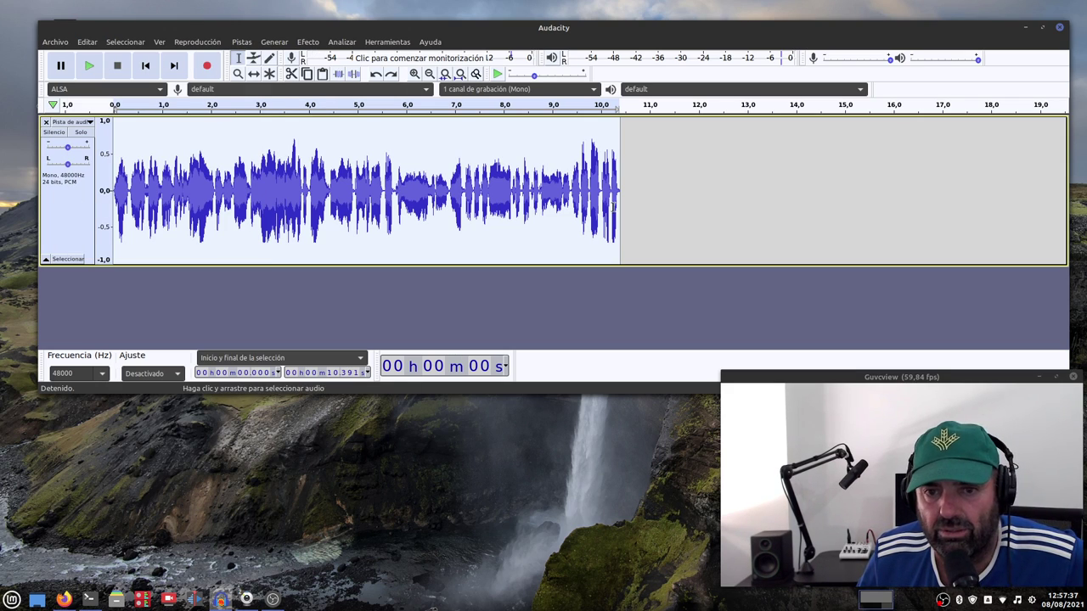
Step: Select the entire track and normalize its perceived loudness to -14,0 LUFS, interpreting mono as dual mono
left_click(658, 187)
left_click(78, 210)
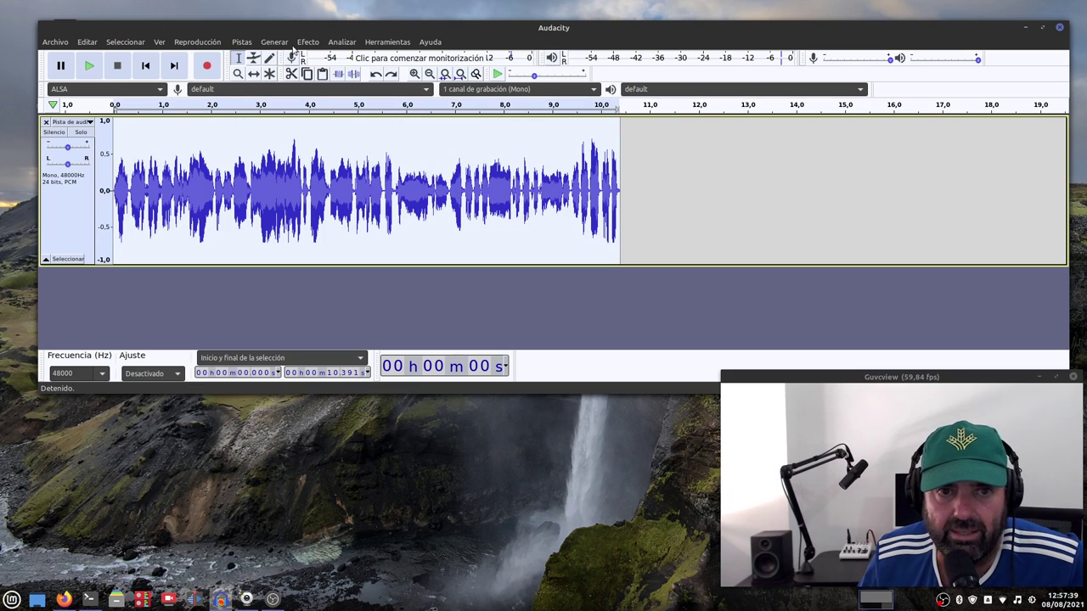
left_click(305, 42)
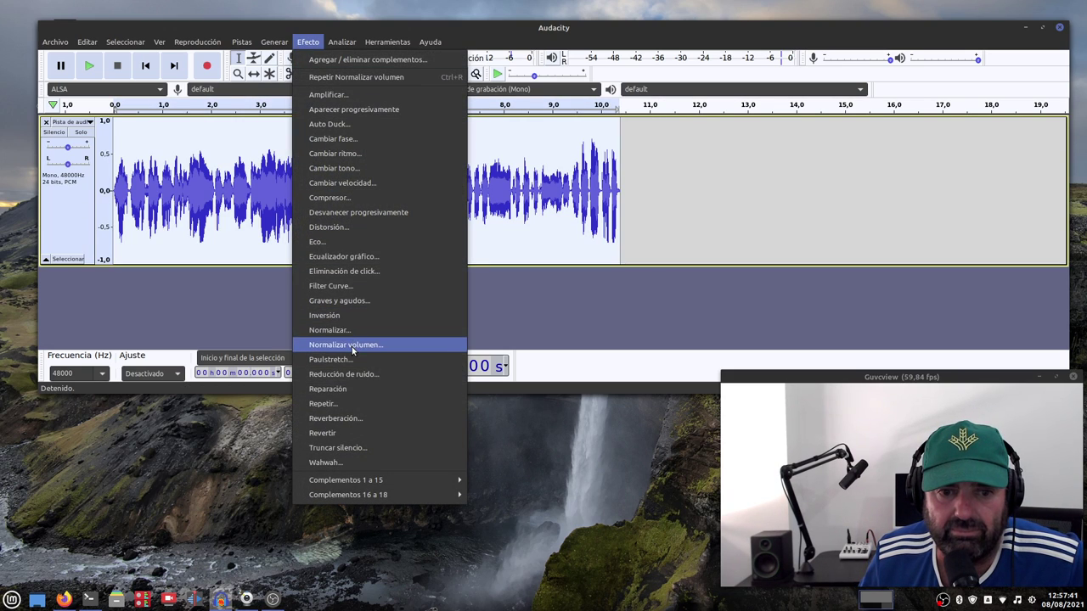
left_click(312, 343)
left_click_drag(558, 162, 703, 247)
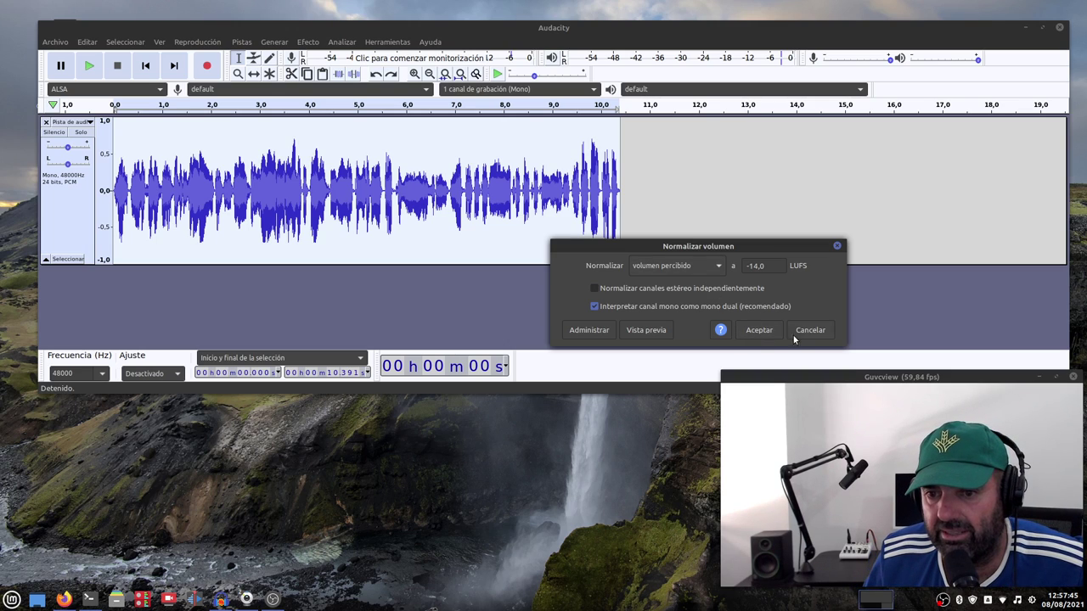
left_click(761, 330)
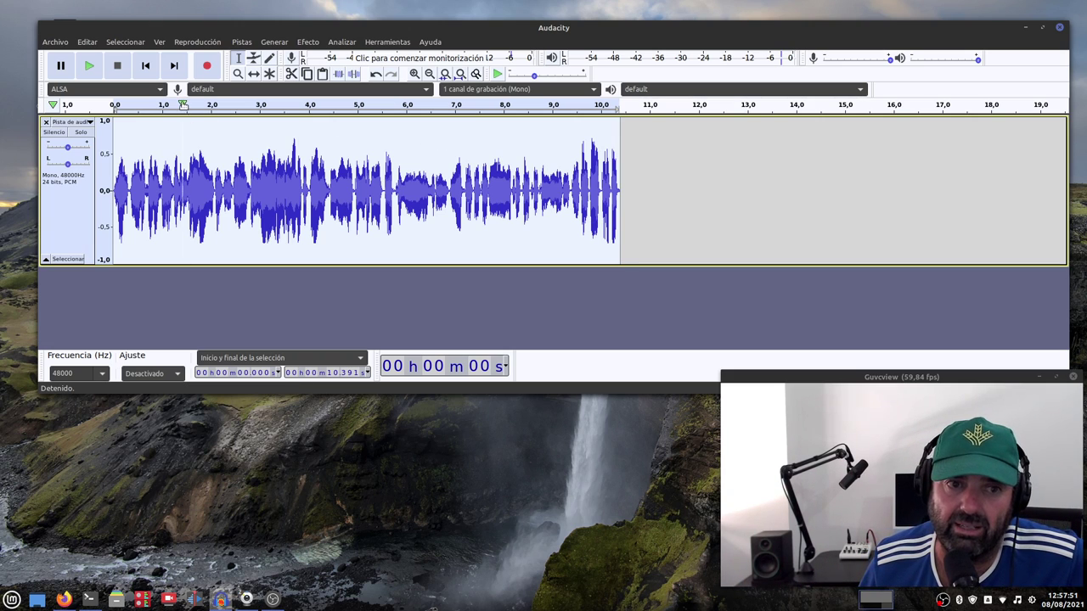
Step: Play the normalized track from about 1.5 s to check the result and stop playback
left_click(187, 104)
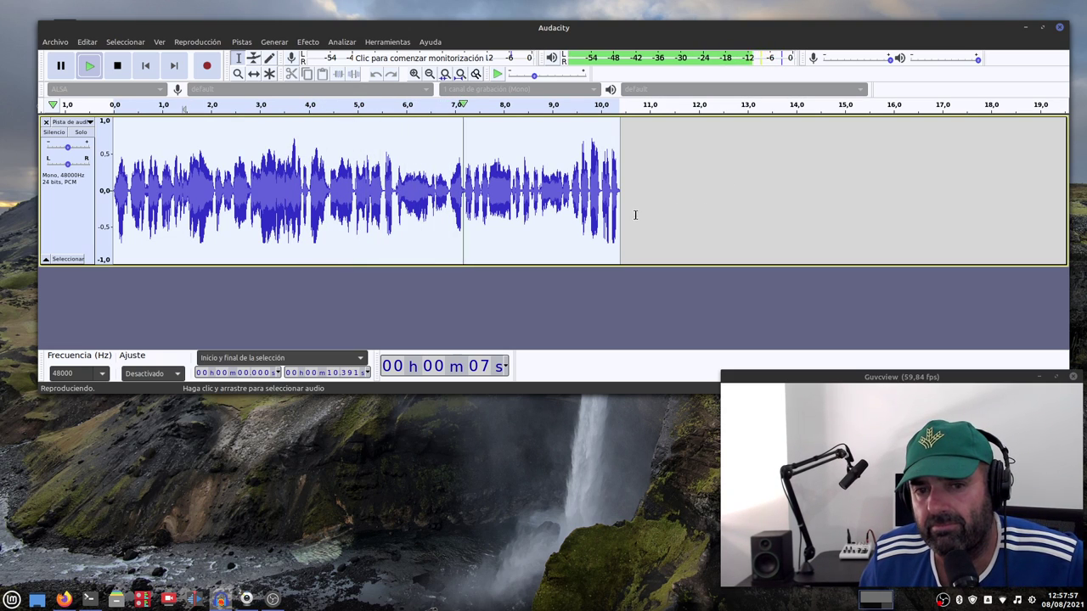
left_click(118, 65)
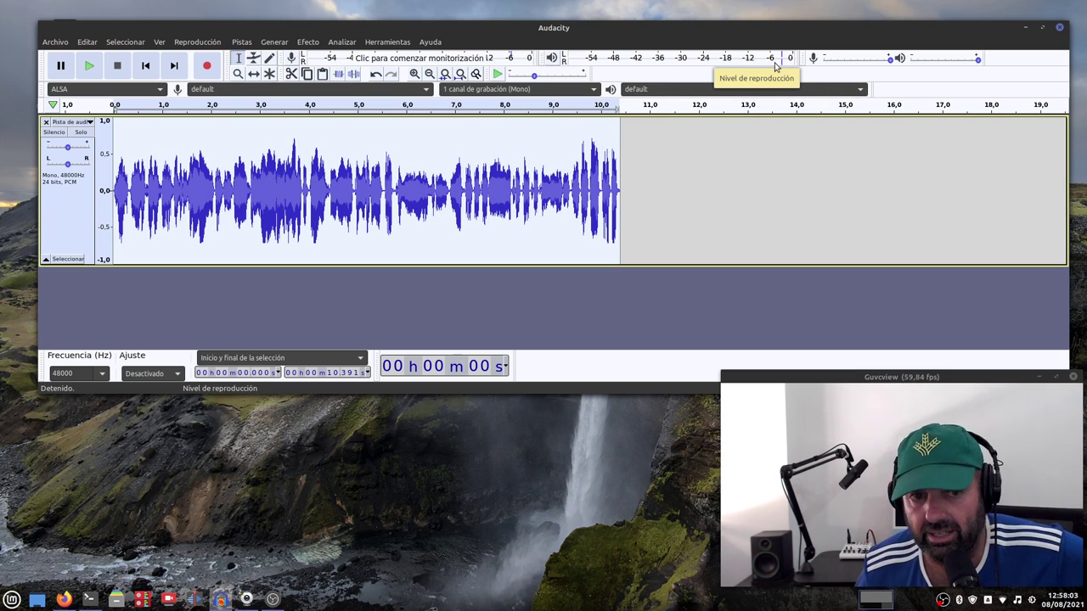
Step: Export the audio to the home folder as tata.wav in WAV (Microsoft) format with Signed 24-bit PCM encoding
left_click(56, 42)
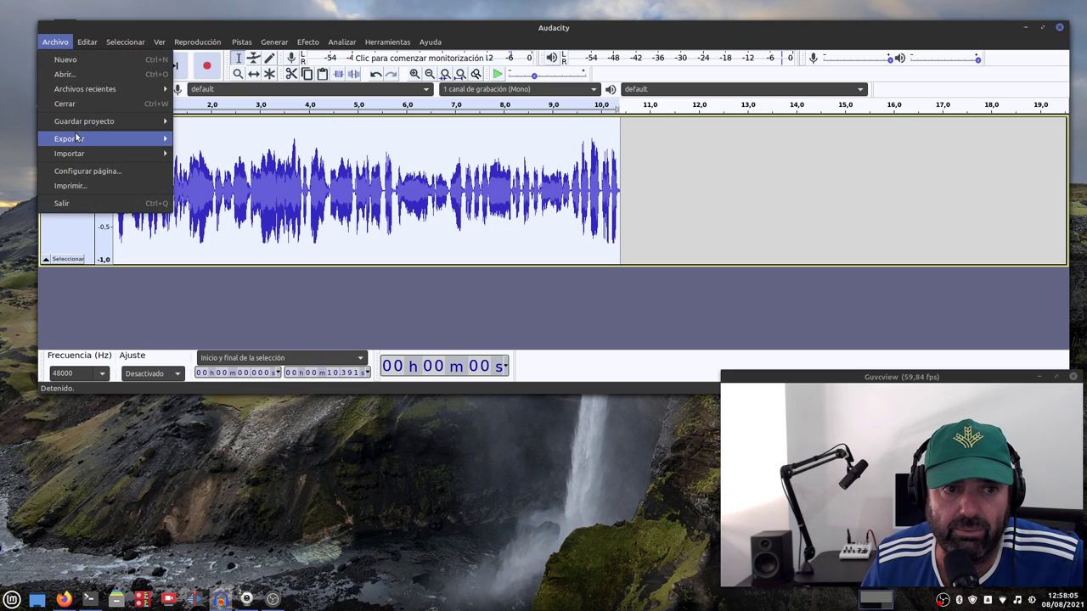
mouse_move(76, 137)
left_click(237, 153)
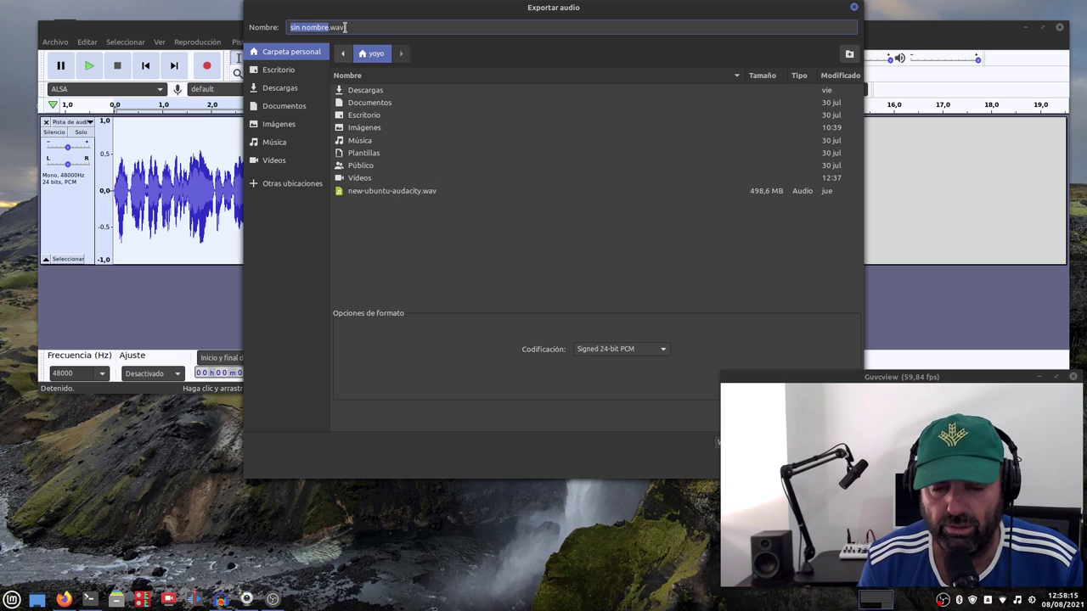
type("~/")
type("tata")
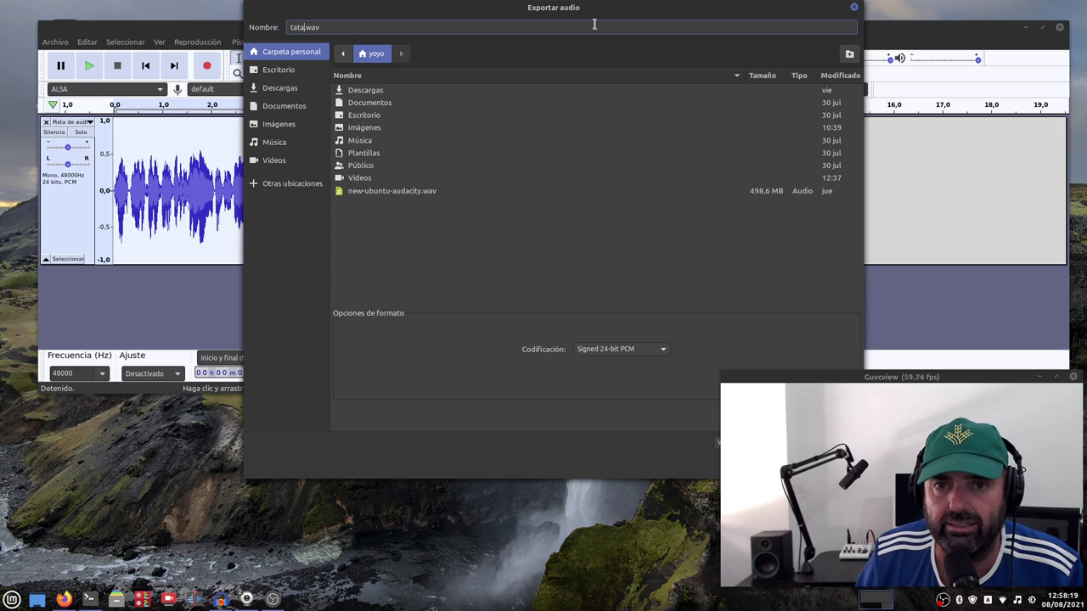
left_click_drag(594, 10, 396, 28)
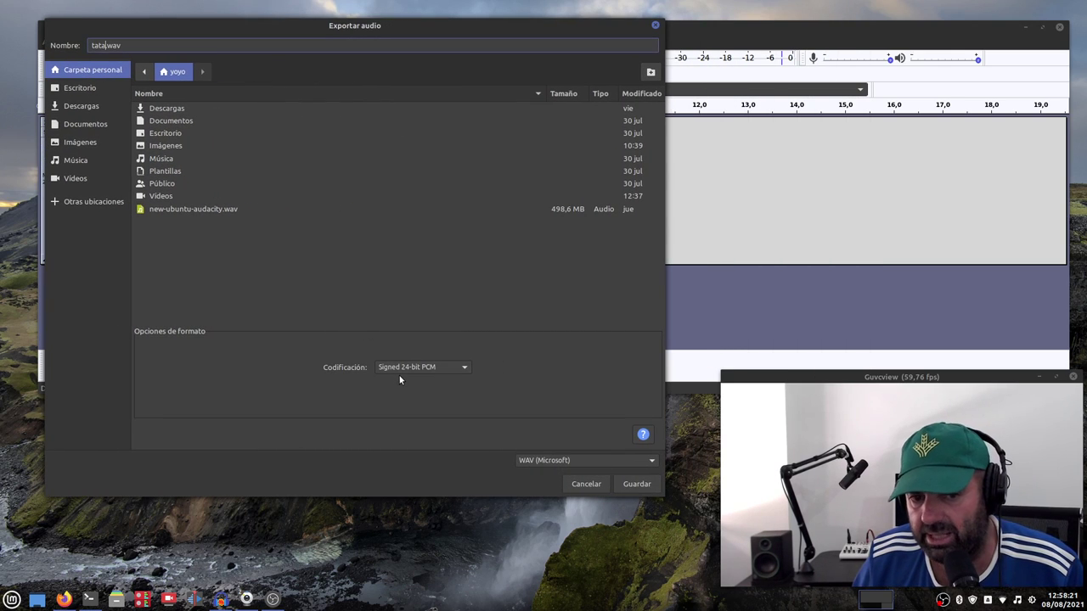
left_click(648, 487)
Step: Set the Artista metadata tag to yyyy and complete the export
left_click(508, 128)
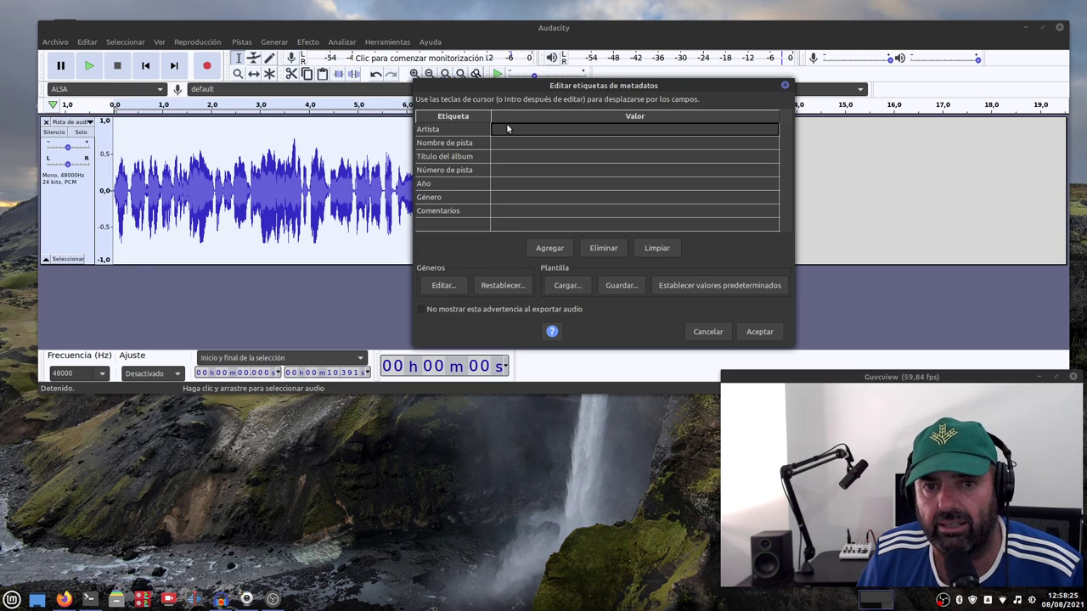
left_click(506, 124)
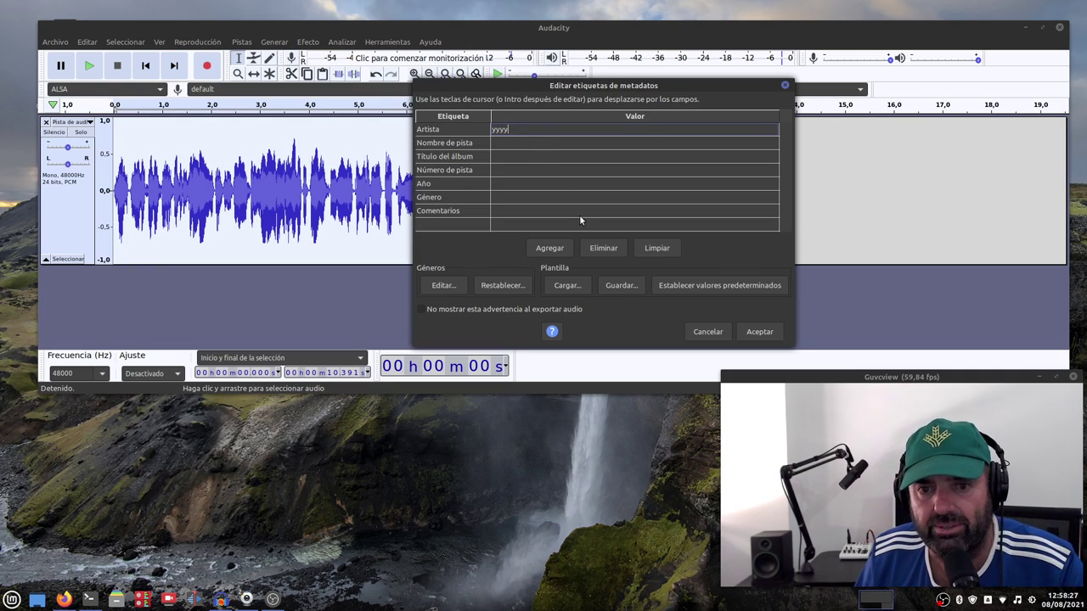
left_click(742, 332)
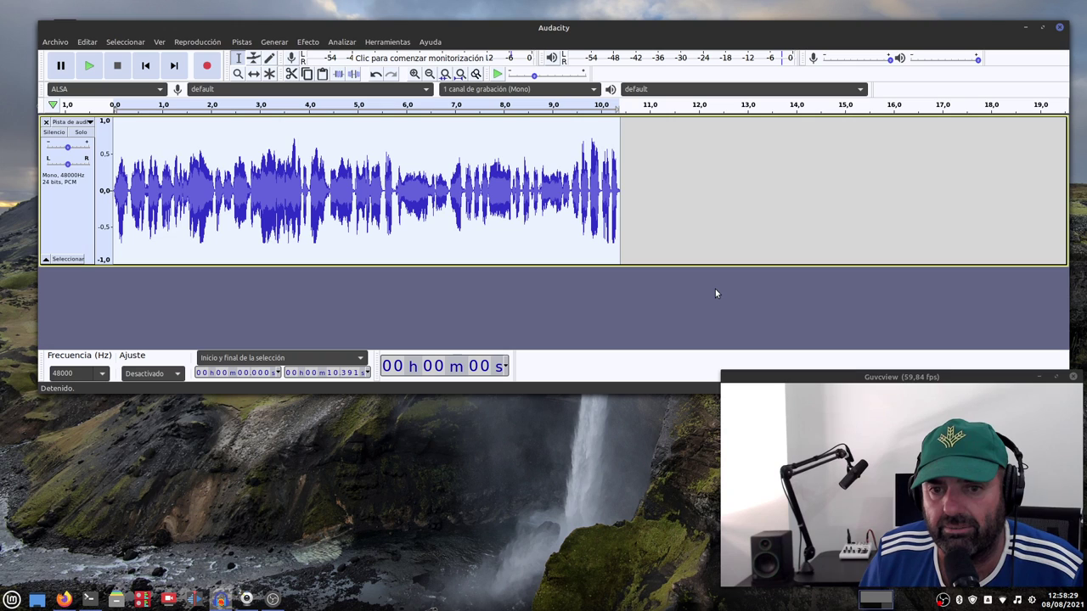
Step: Close Audacity without saving the project and open the home folder in the file manager
left_click(1062, 31)
left_click(484, 249)
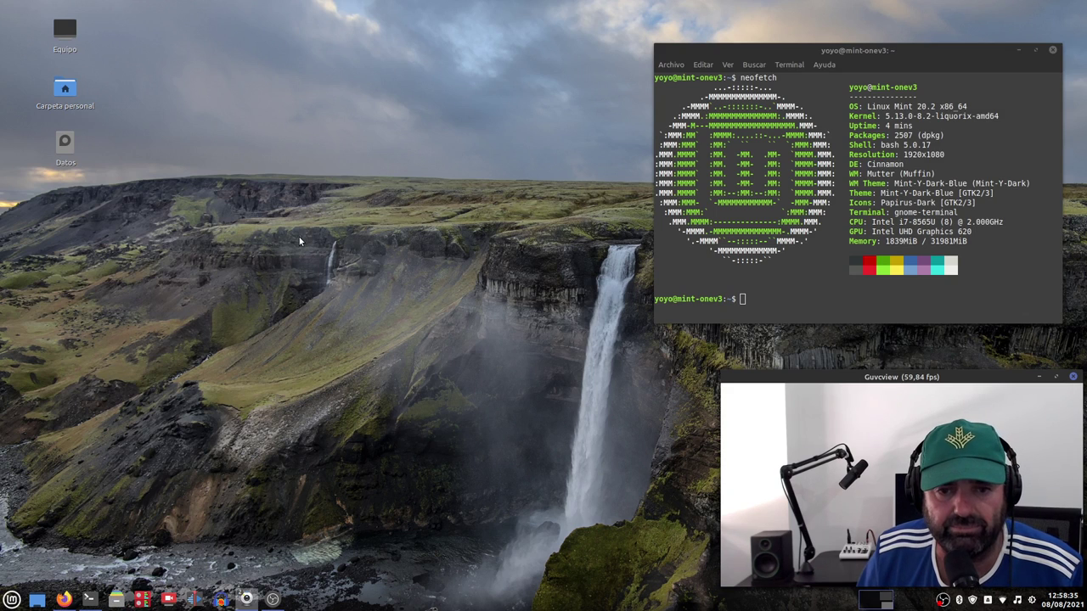
key("super+e")
left_click_drag(600, 144, 437, 104)
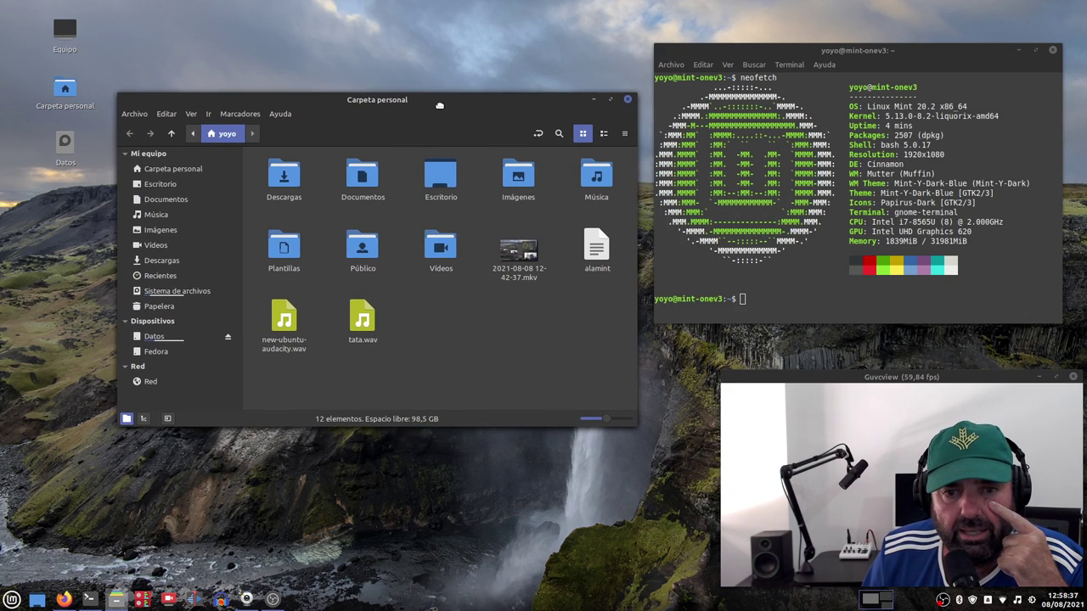
Step: Open the exported tata.wav in Celluloid, listen to it, and quit the player
left_click(360, 326)
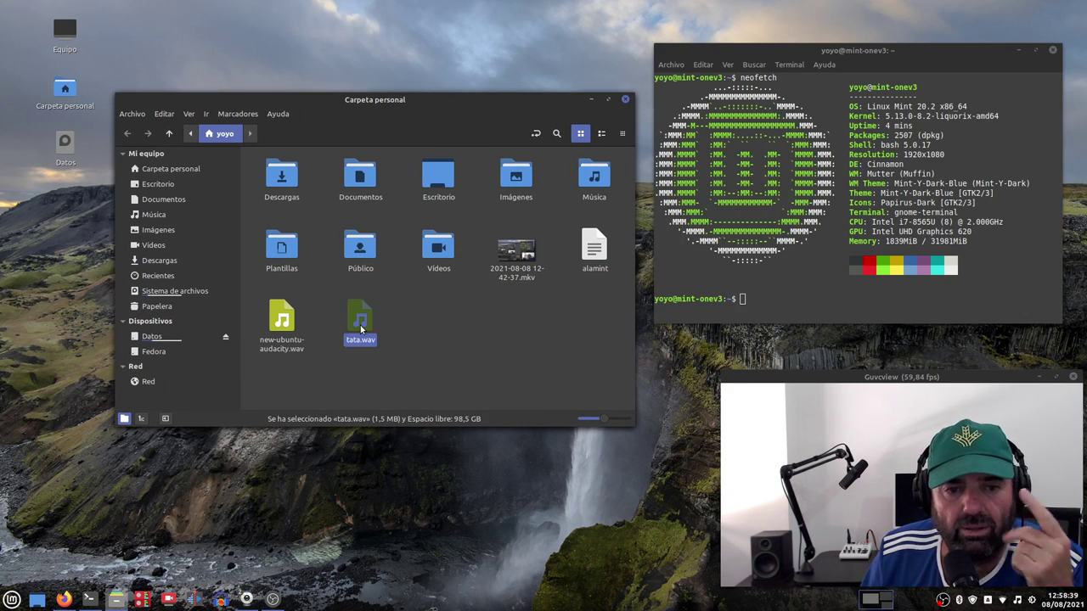
right_click(360, 325)
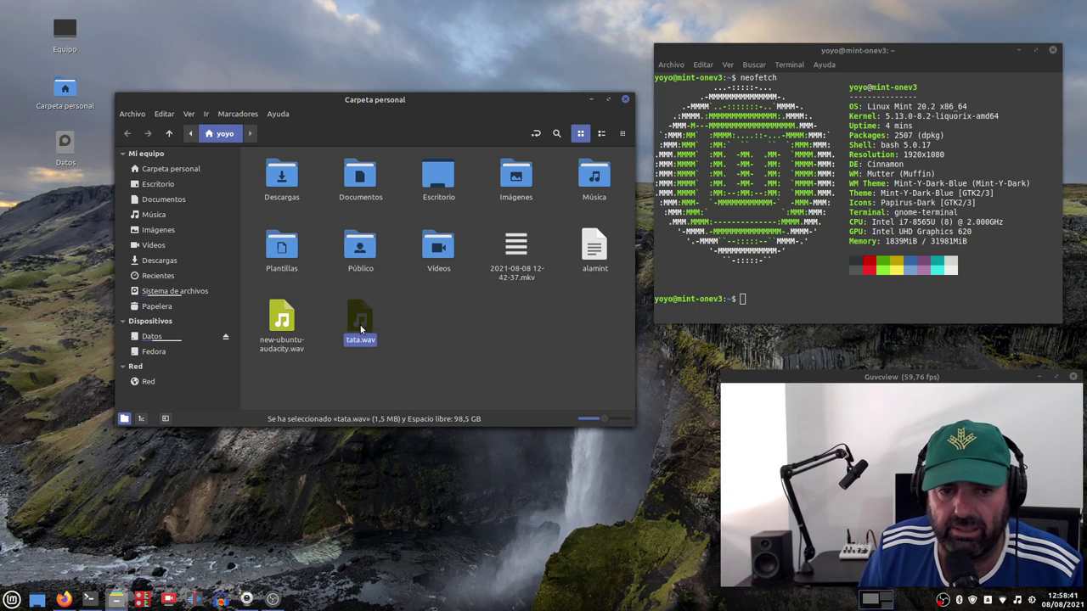
left_click(405, 336)
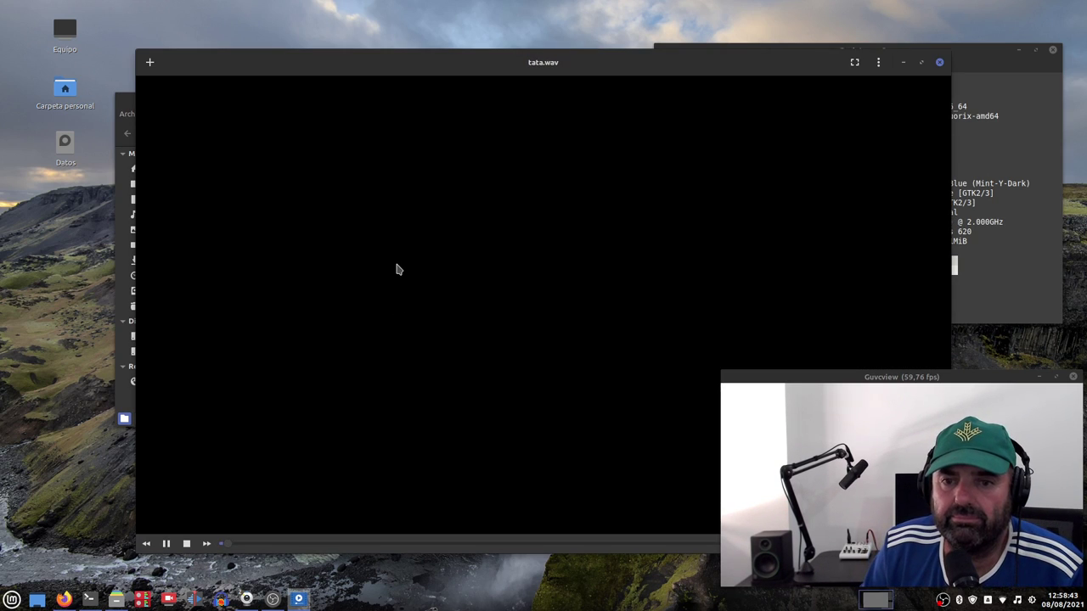
left_click_drag(465, 85, 359, 29)
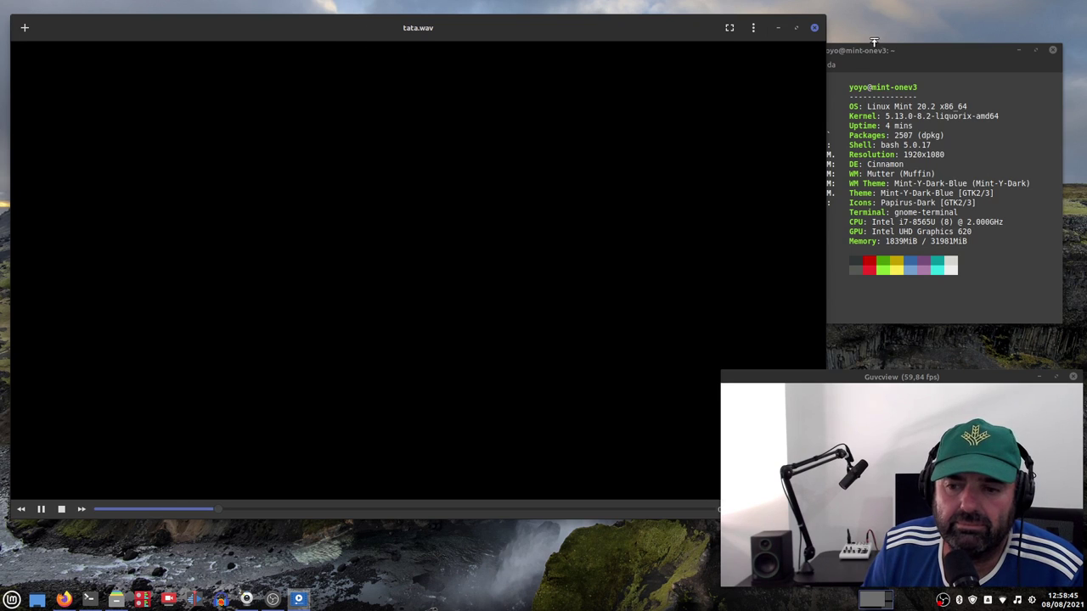
key("ctrl+q")
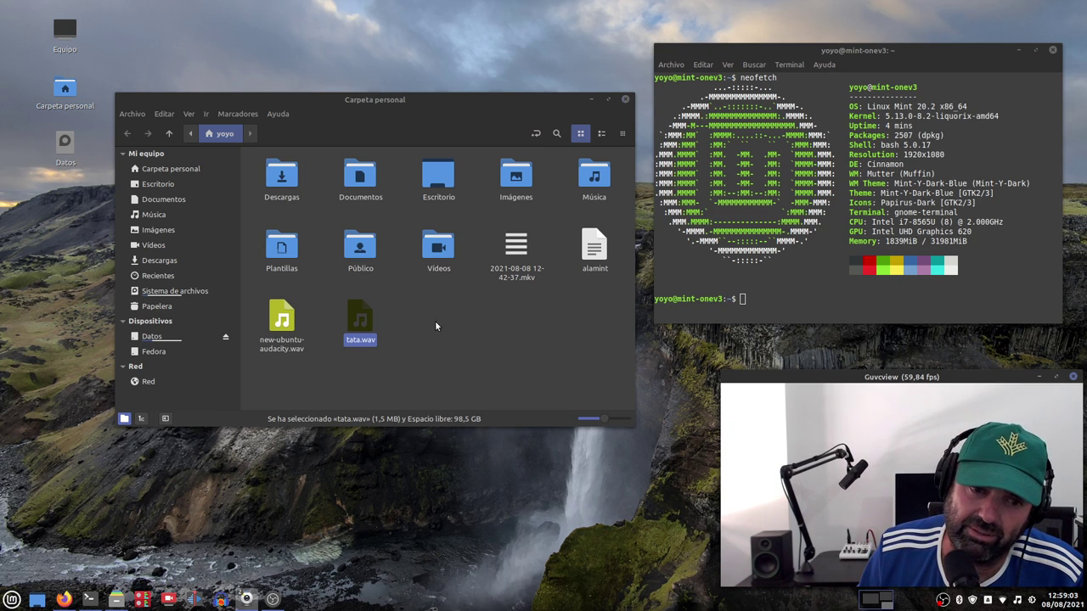
left_click(390, 370)
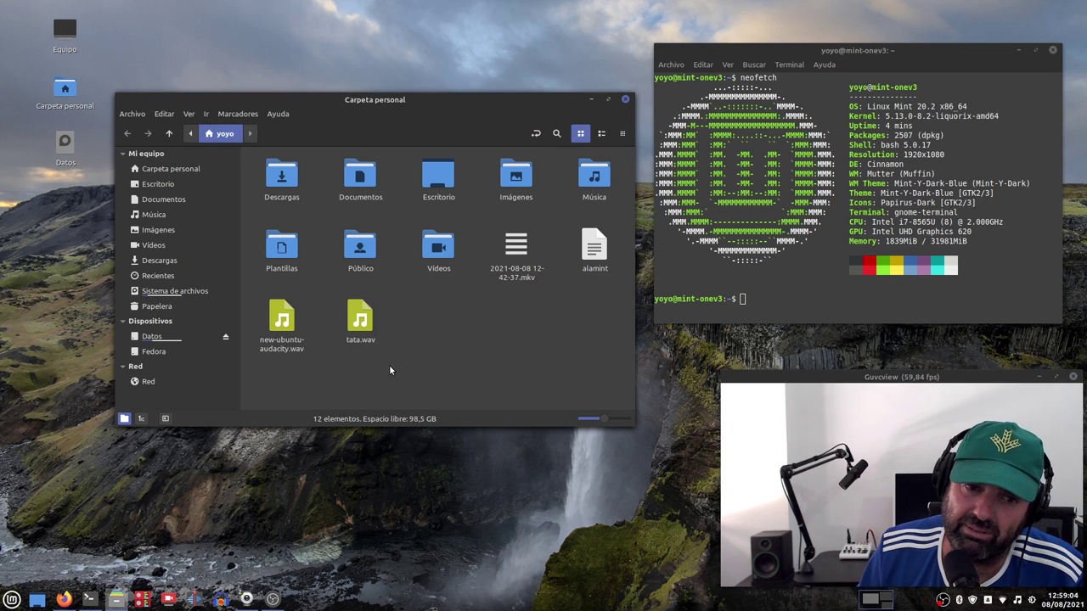
right_click(362, 317)
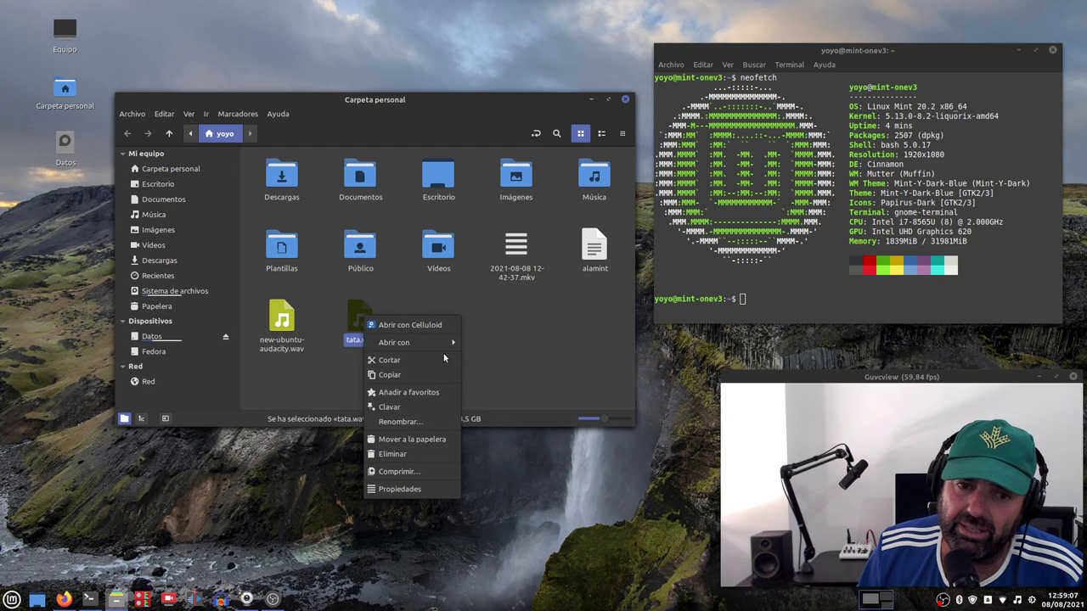
left_click(502, 354)
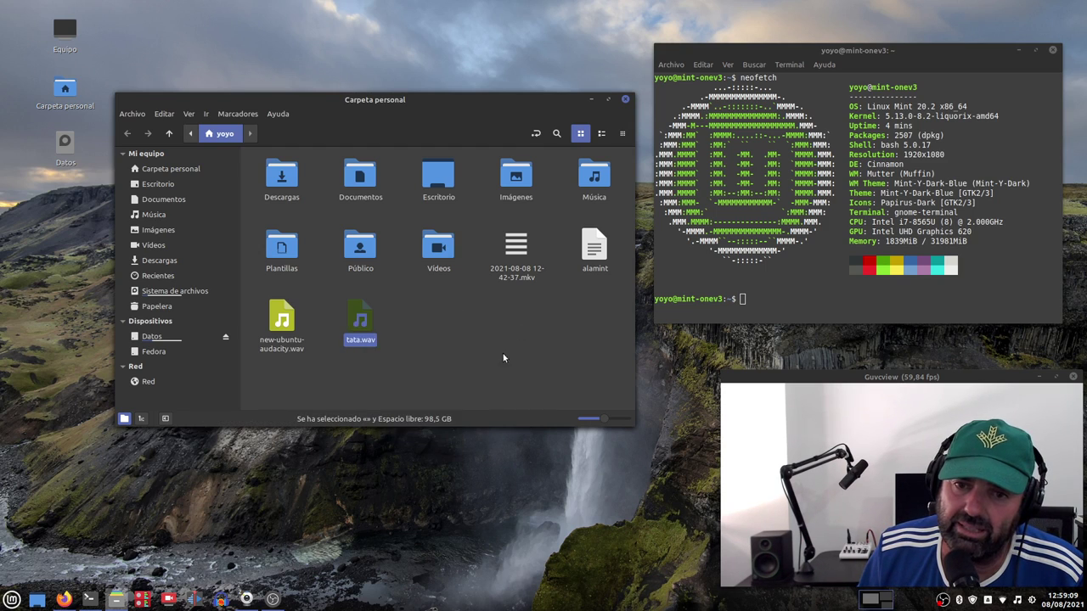
Step: Close the home folder window and switch to OBS
left_click(624, 99)
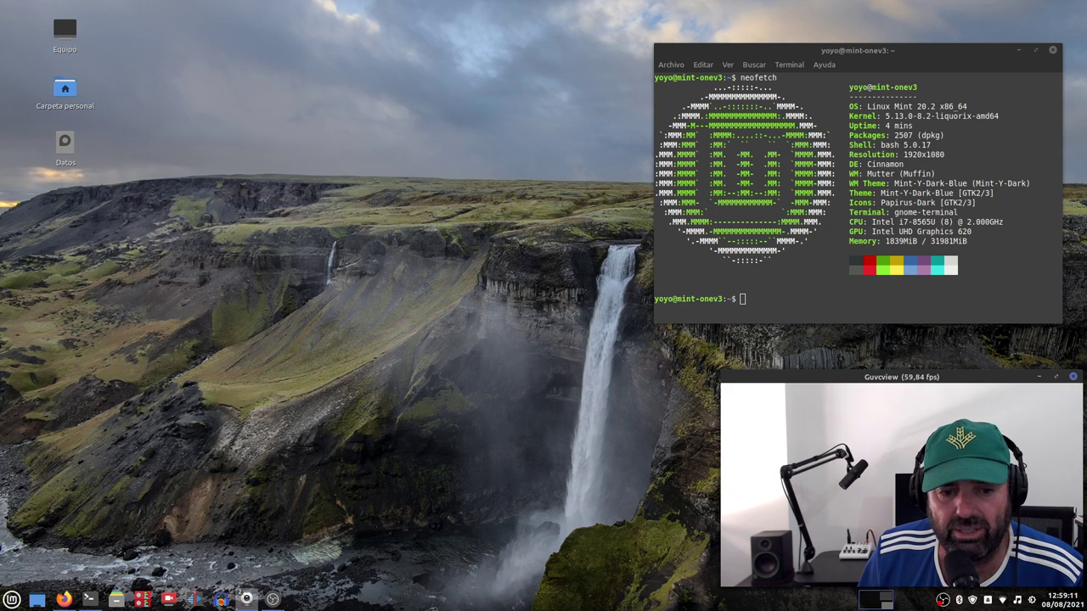
left_click(273, 599)
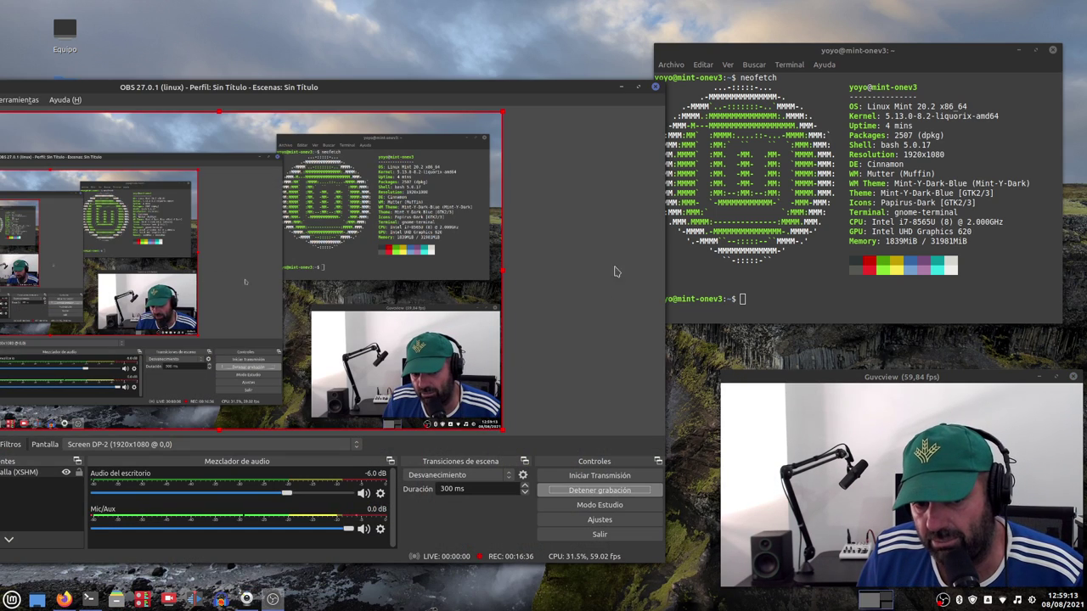
Step: Minimize OBS, close the terminal, and open SimpleScreenRecorder at its video and audio input settings
left_click(620, 87)
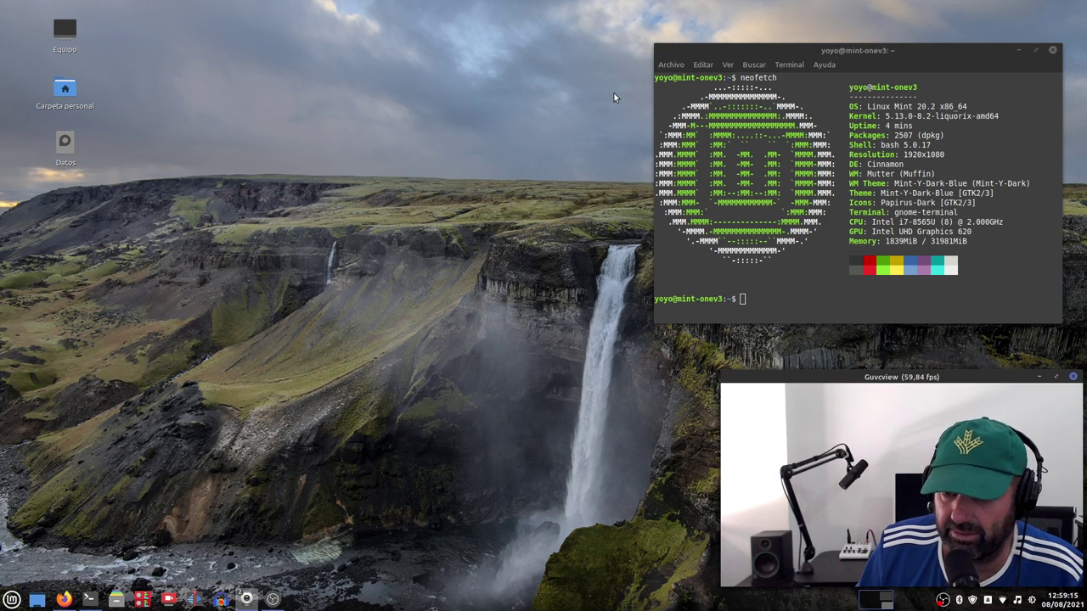
left_click(1053, 52)
left_click(169, 599)
left_click_drag(557, 124, 337, 84)
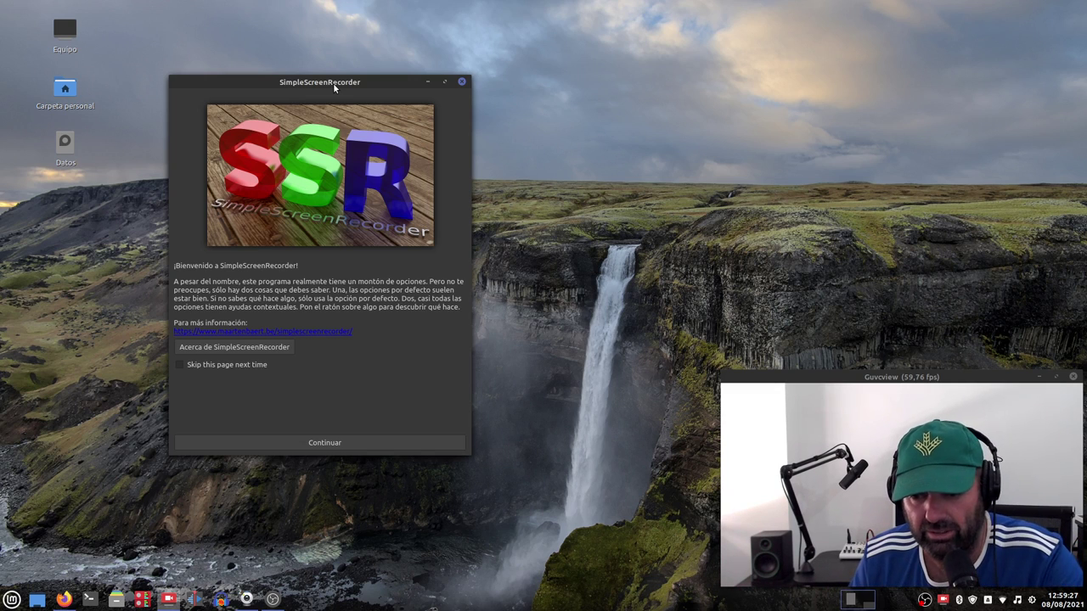
left_click_drag(311, 85, 292, 44)
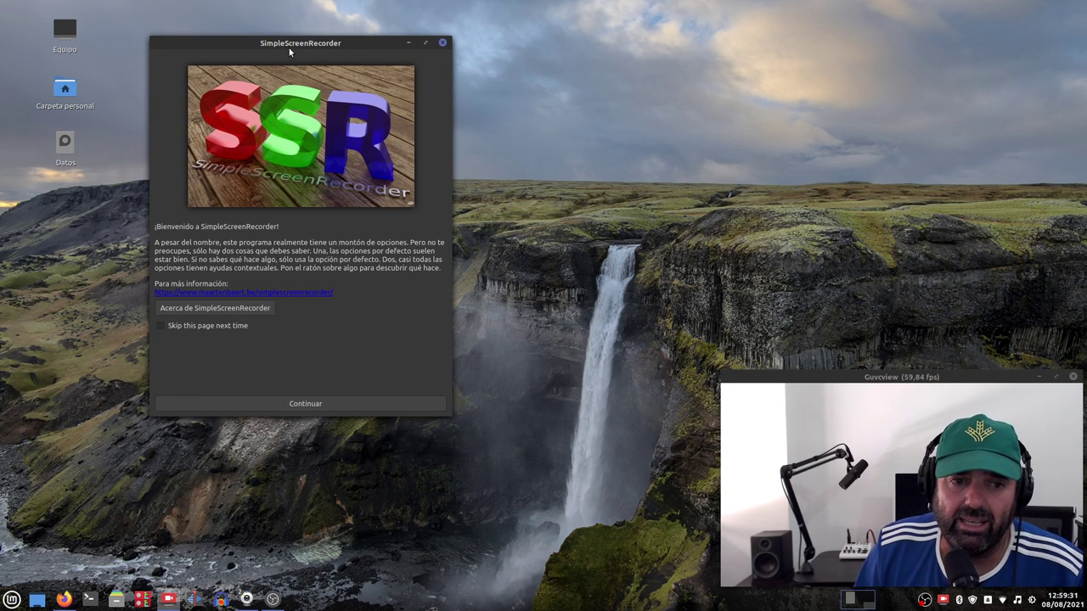
left_click(294, 405)
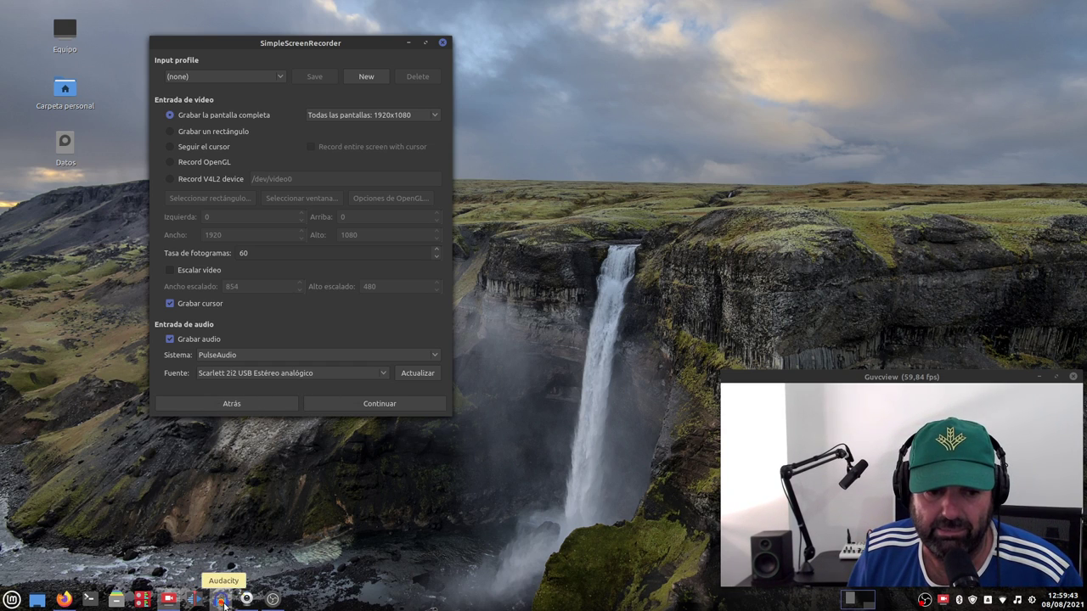
Step: Bring up the Guvcview control window, review its video settings, and minimize it
mouse_move(270, 600)
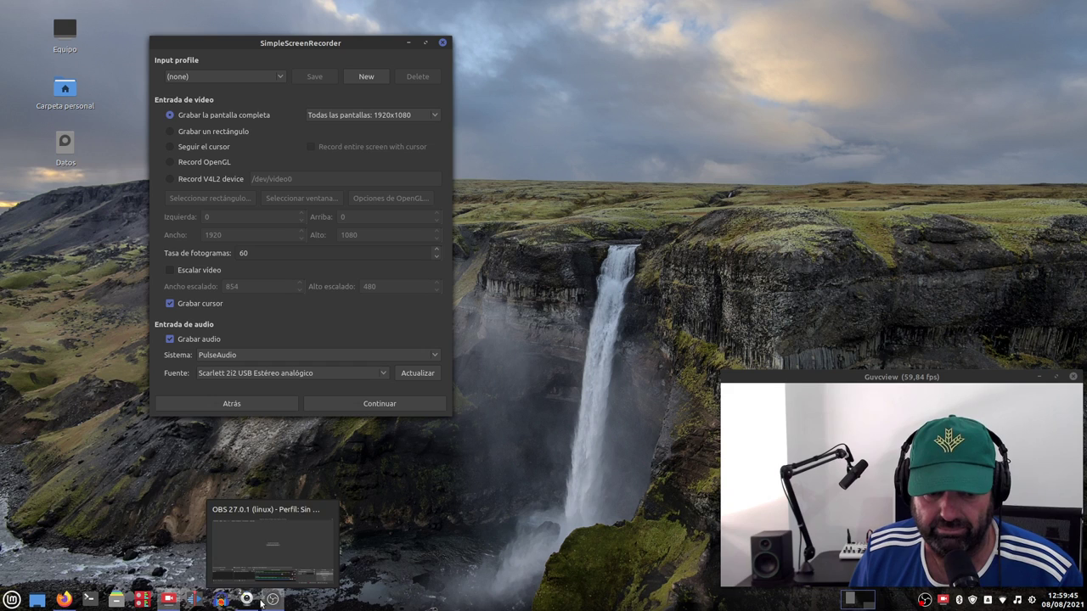
left_click(319, 544)
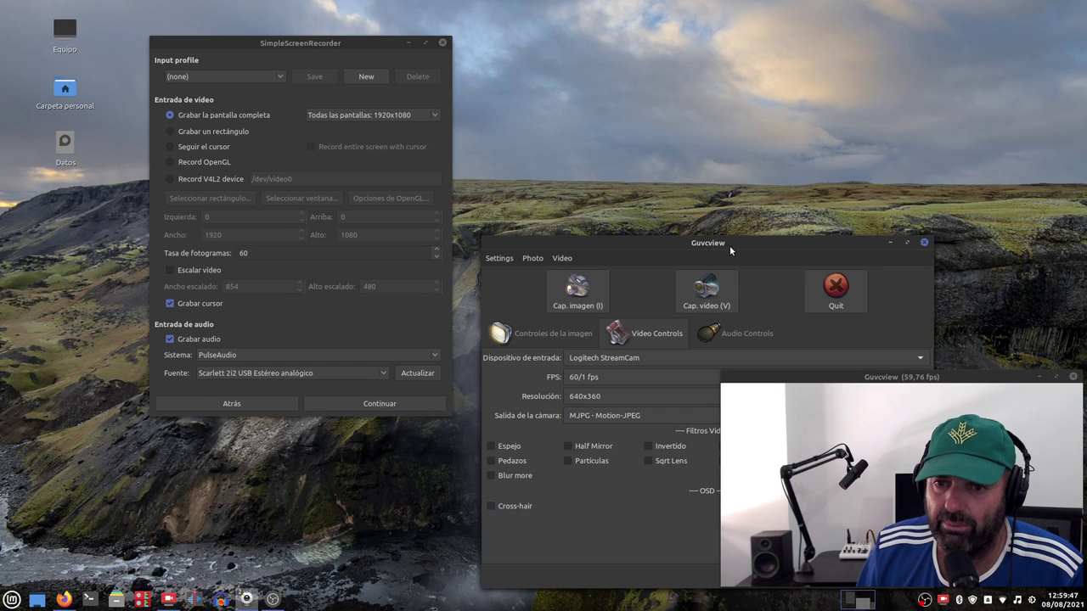
left_click_drag(729, 245, 527, 115)
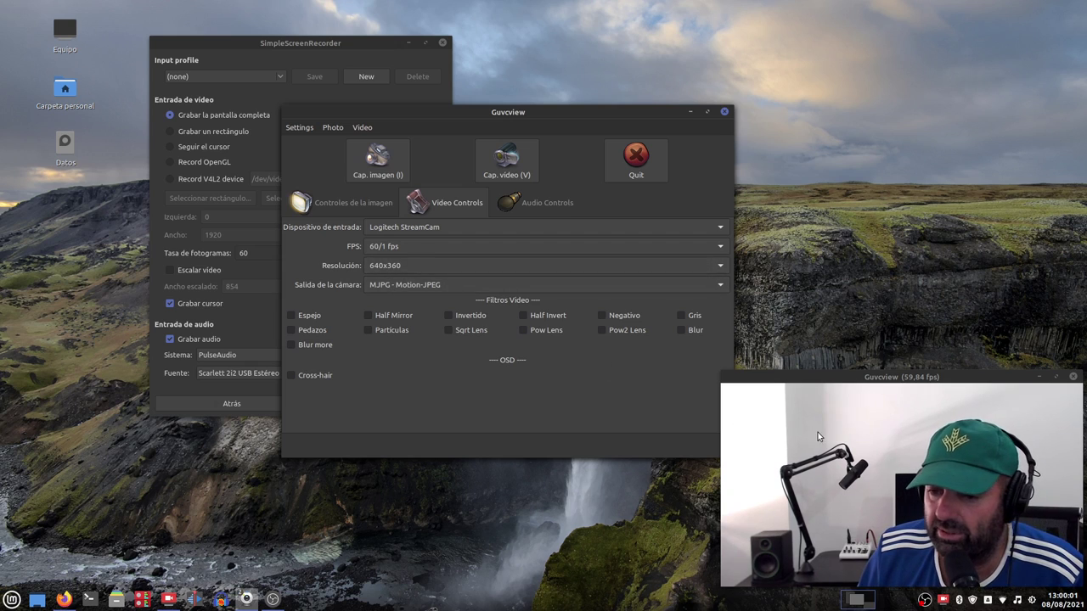
left_click(690, 113)
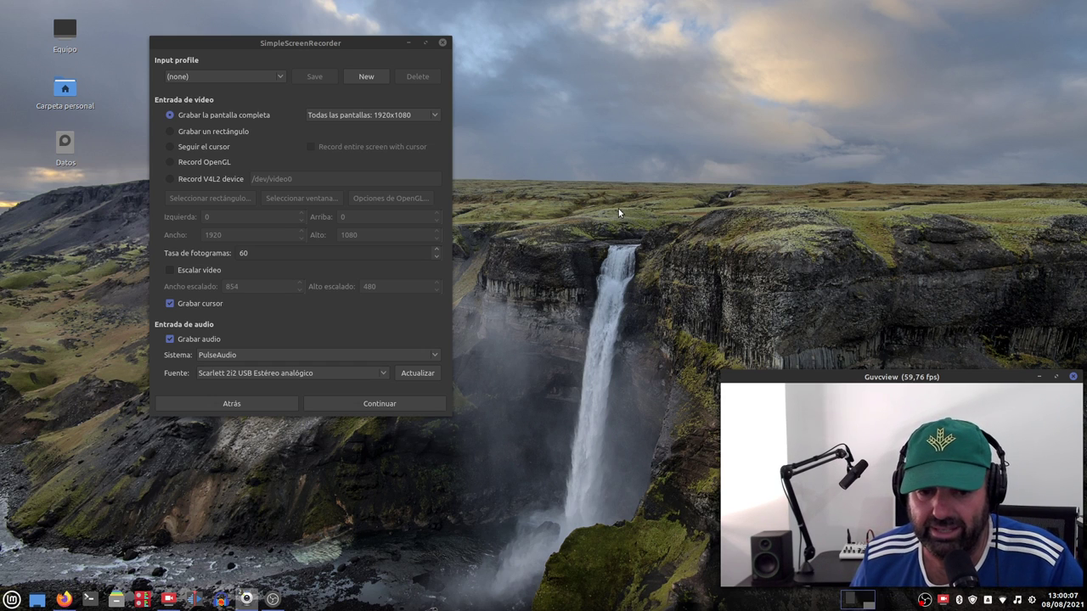
Step: Bring the OBS window fully into view, review its audio mixer, and minimize it
left_click(261, 600)
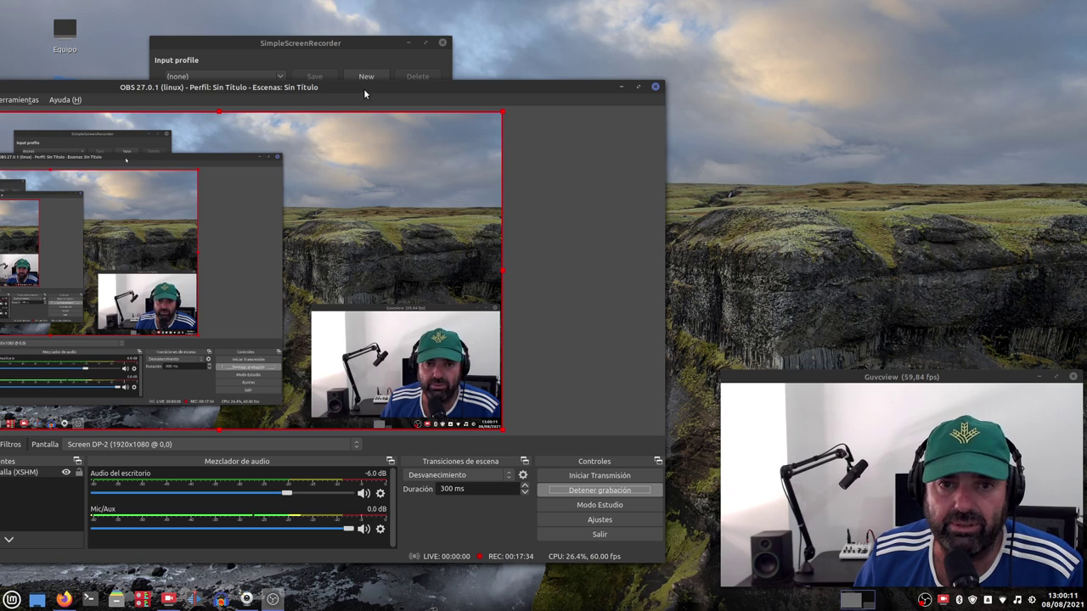
left_click_drag(363, 89, 592, 48)
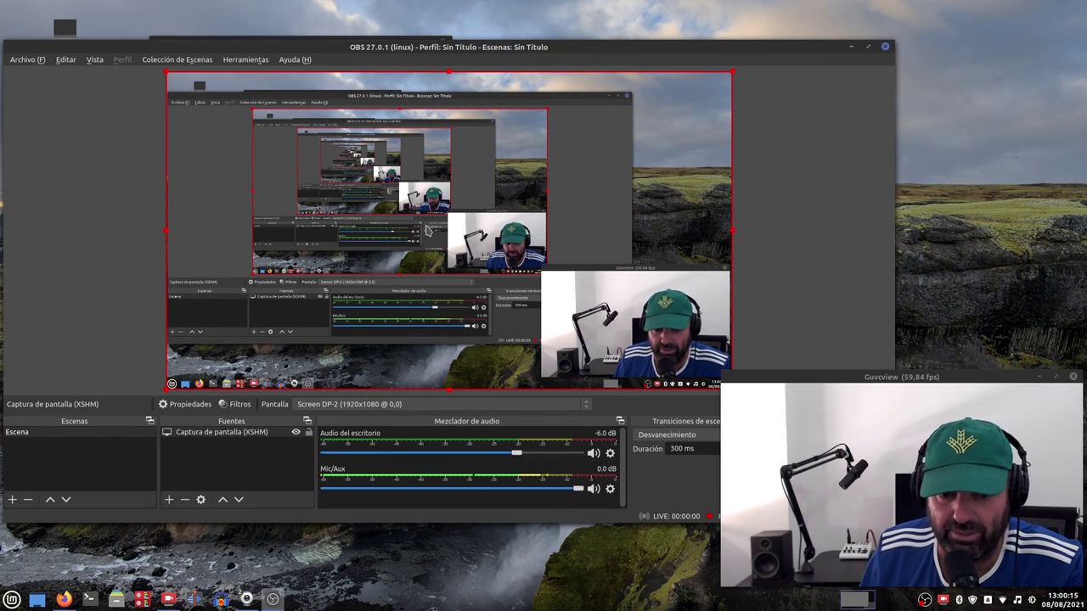
left_click(850, 46)
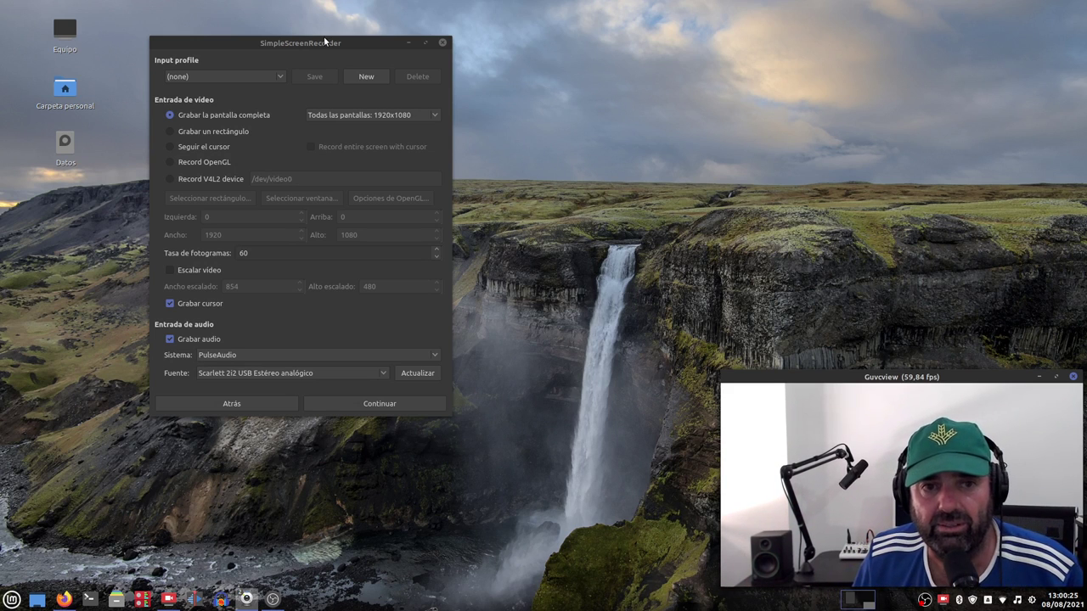
left_click_drag(325, 40, 330, 41)
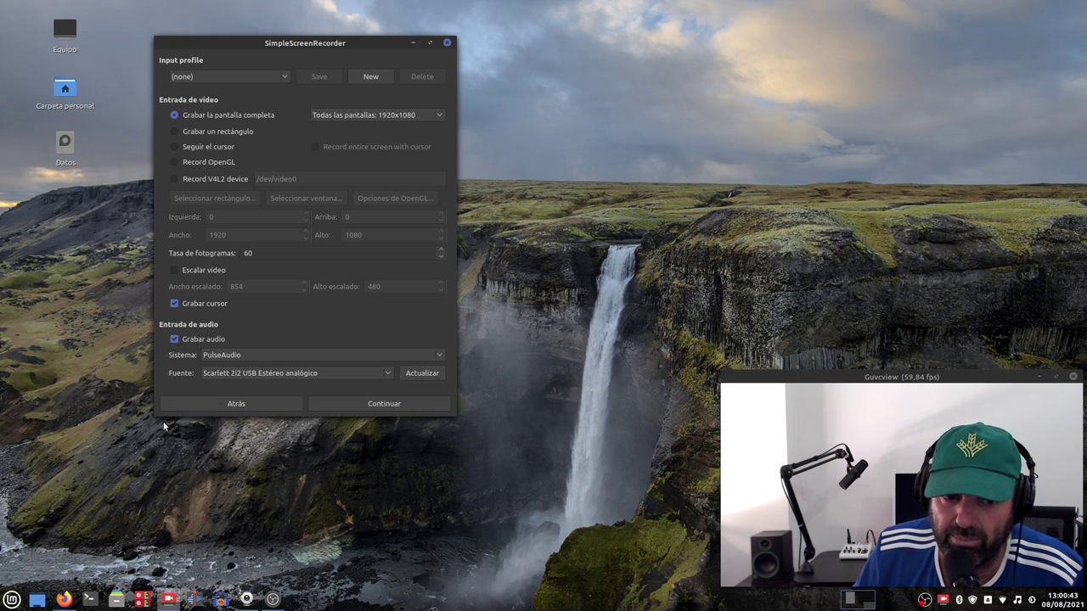
Step: Accept SimpleScreenRecorder's input settings and MKV, H.264 and Vorbis output settings, and start the recording preview
left_click(371, 409)
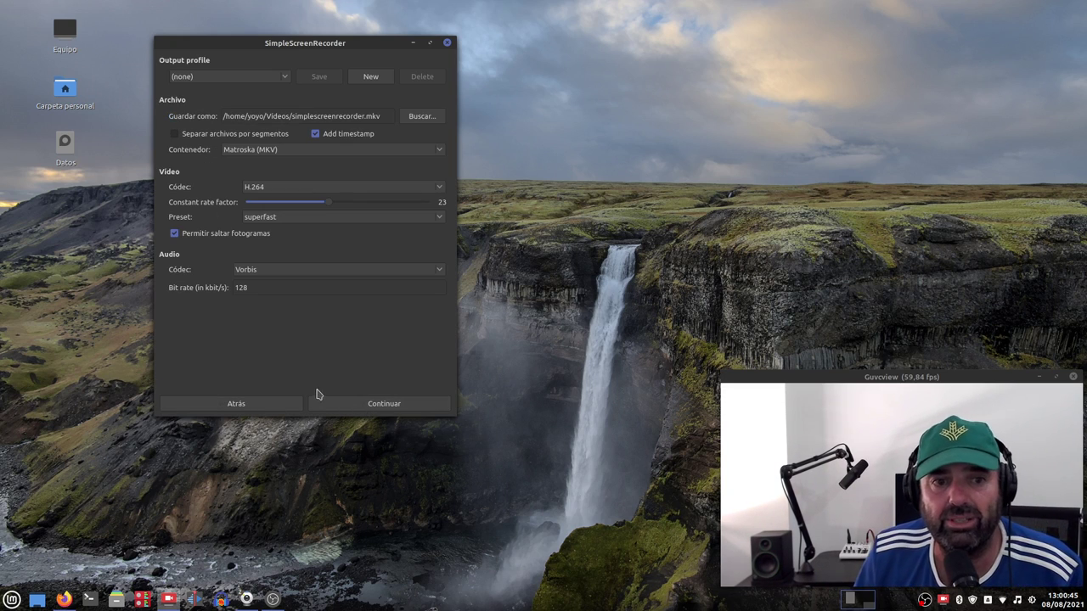
mouse_move(268, 203)
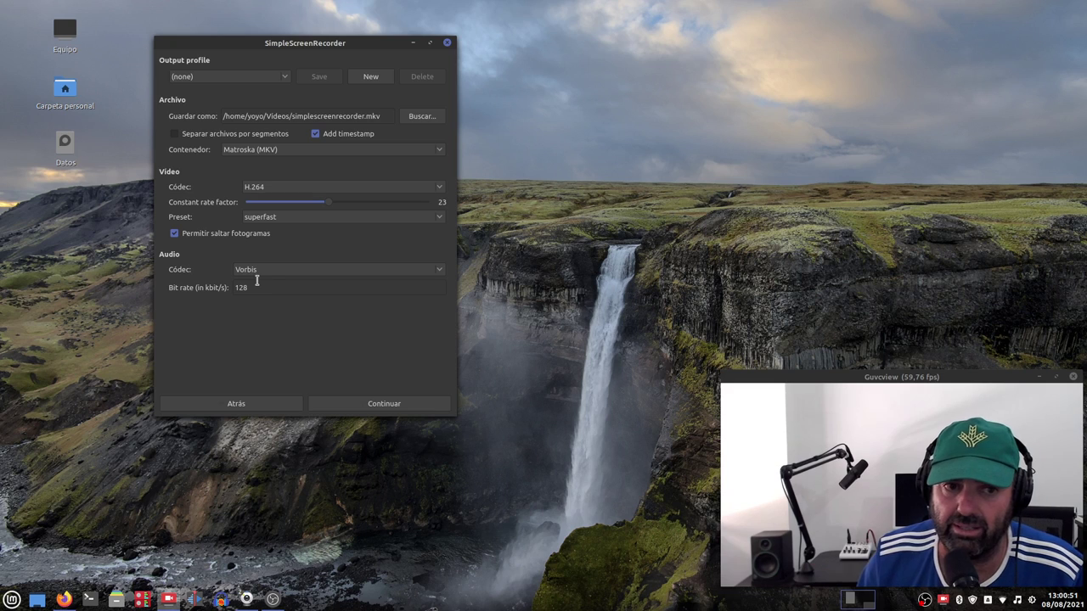
mouse_move(256, 280)
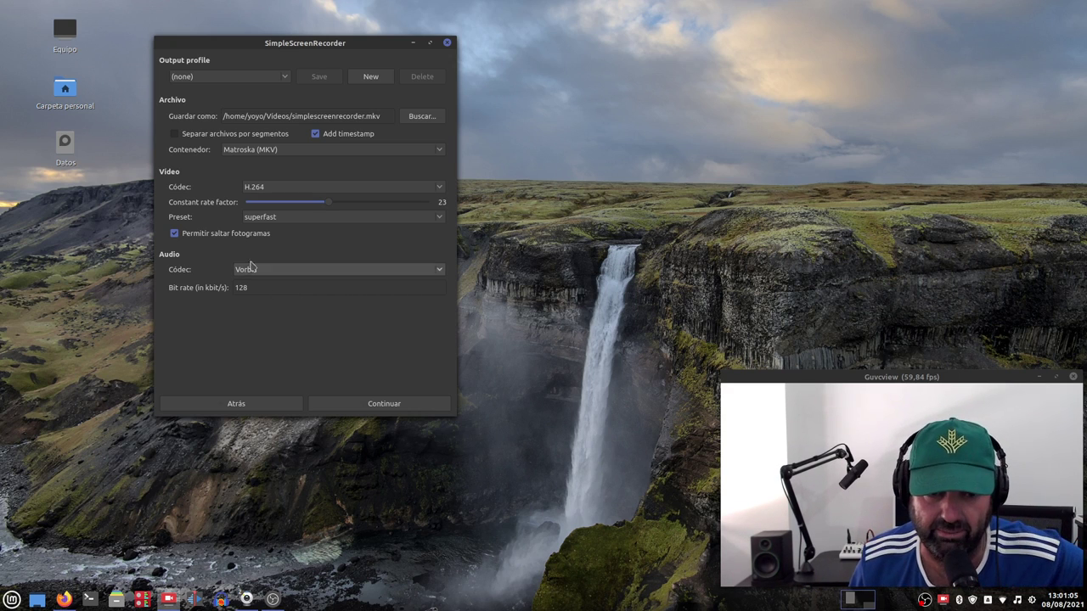
left_click(370, 402)
left_click(367, 315)
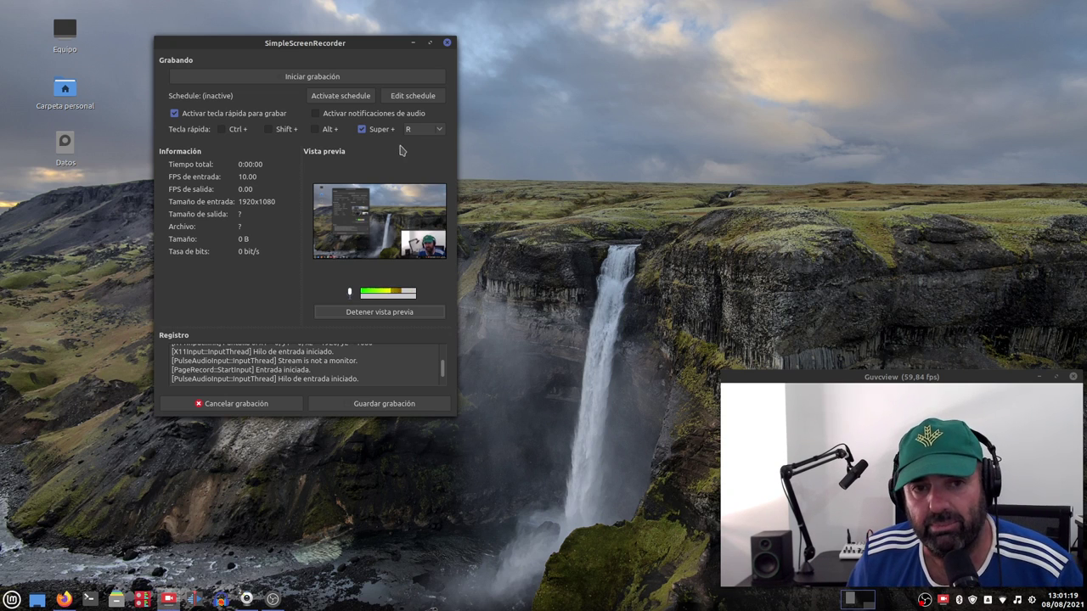
Step: Switch to Carla's Patchbay and spread out the Scarlett capture, Logitech StreamCam and Firefox nodes
key("alt+Tab")
left_click_drag(379, 47, 443, 340)
left_click(218, 59)
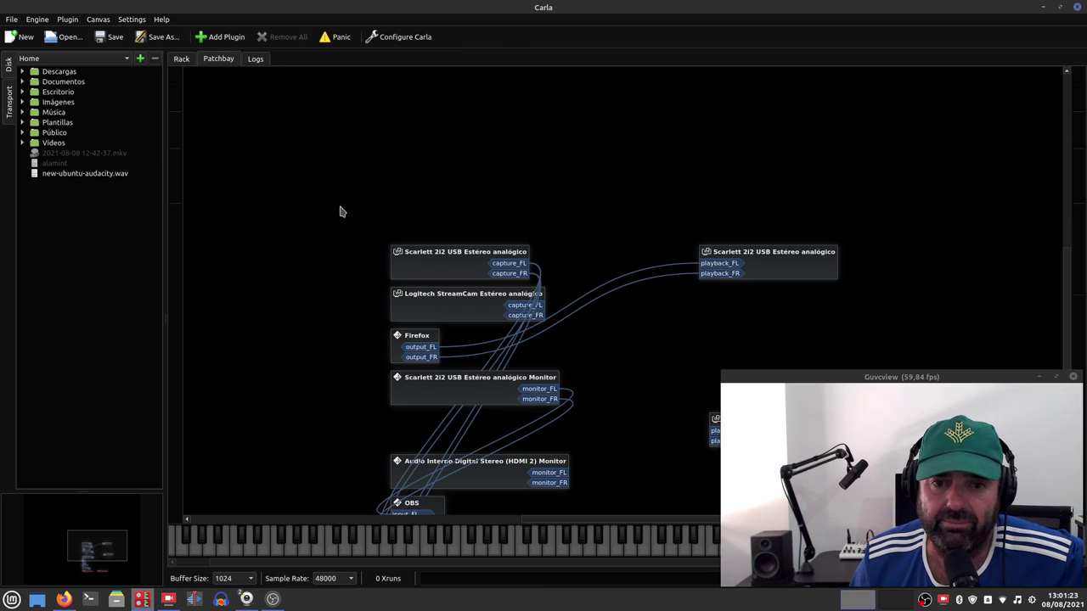
left_click_drag(417, 266, 284, 180)
left_click_drag(447, 302, 561, 165)
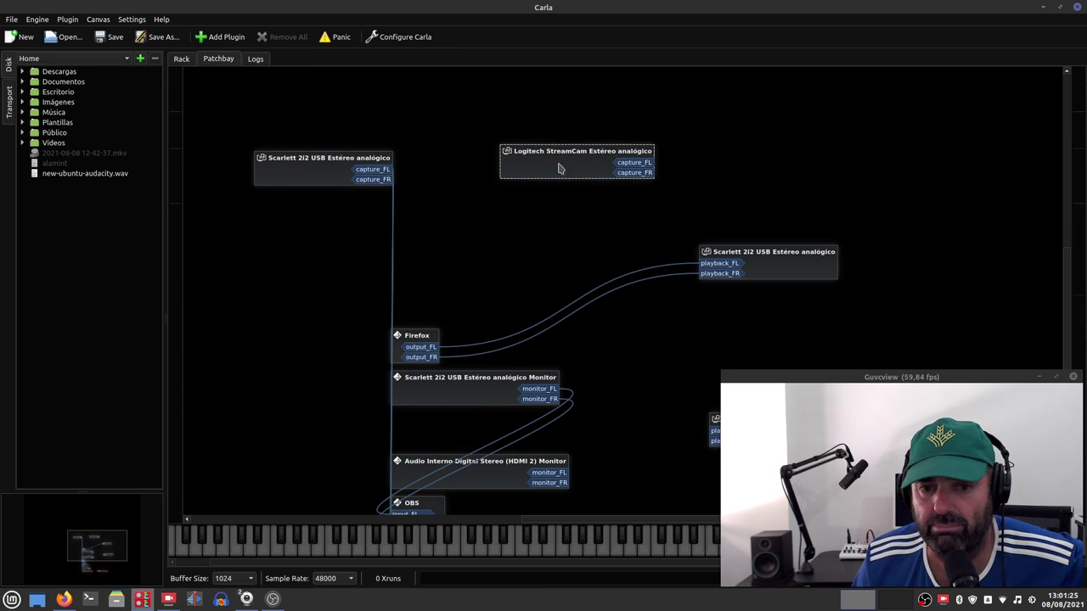
scroll(546, 219, "down", 2)
left_click_drag(424, 202, 500, 137)
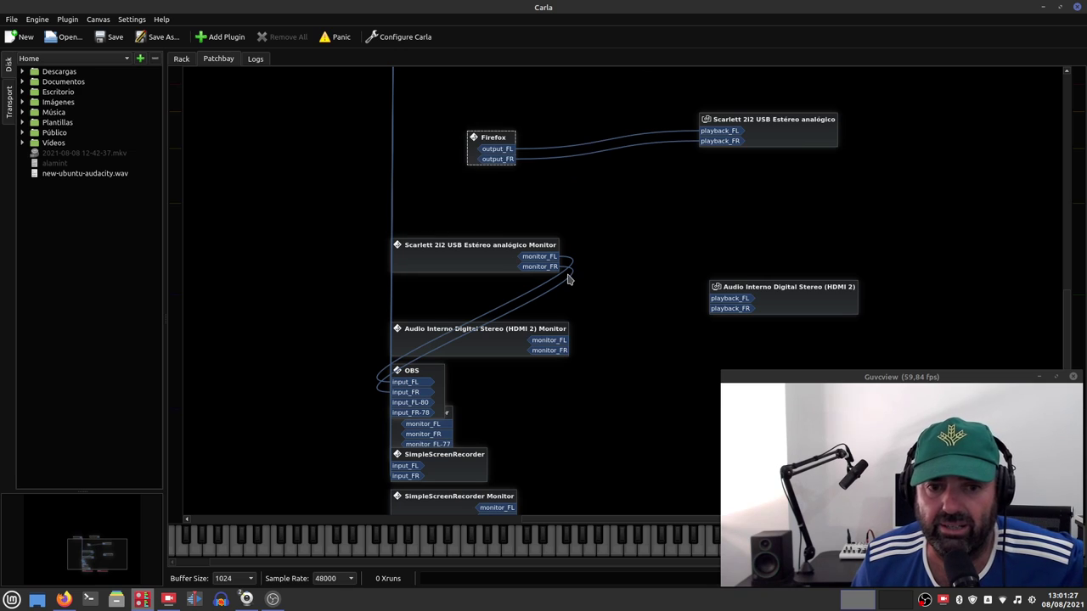
Step: Pull the HDMI 2 Monitor, OBS, OBS Monitor and SimpleScreenRecorder nodes apart on the patchbay canvas
scroll(570, 280, "down", 1)
left_click_drag(500, 273, 892, 307)
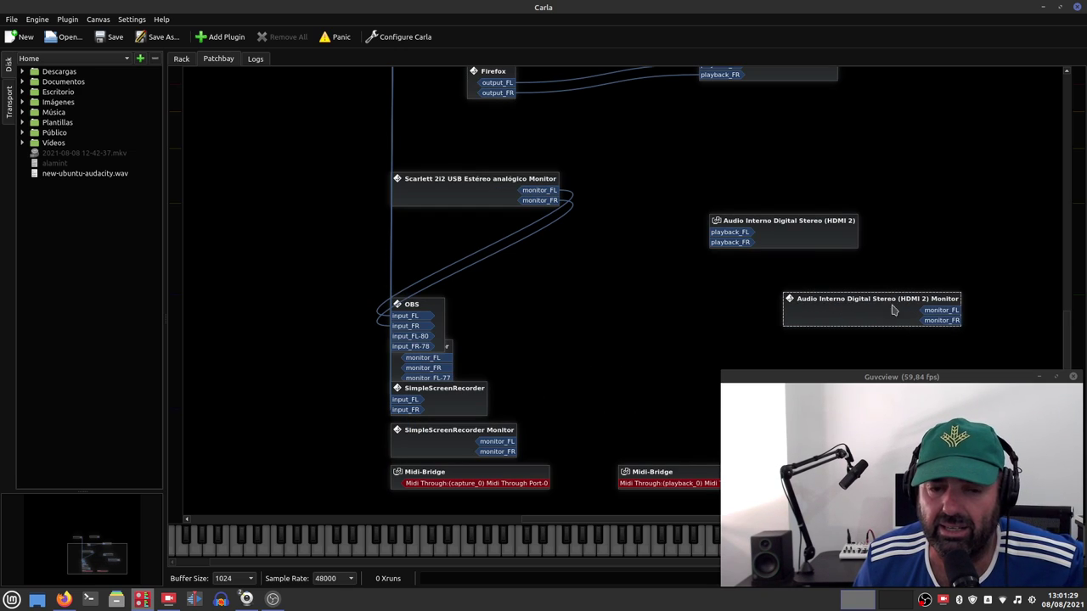
left_click_drag(441, 310, 989, 155)
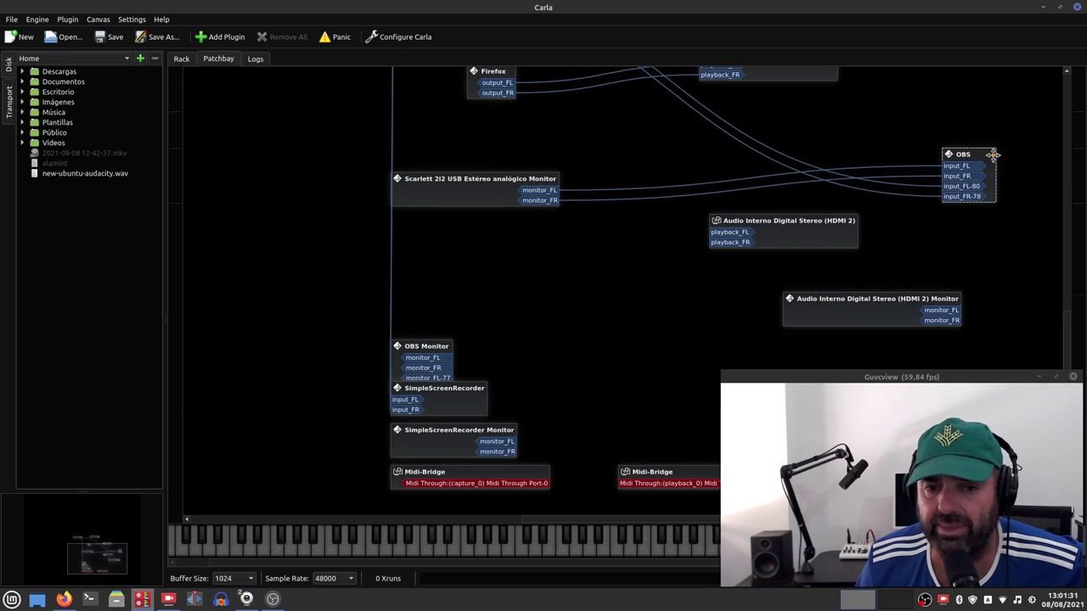
left_click_drag(435, 348, 631, 289)
left_click_drag(428, 406, 893, 160)
Step: Place the SimpleScreenRecorder node above OBS and move the StreamCam and Scarlett capture nodes clear of its connections
scroll(544, 244, "up", 2)
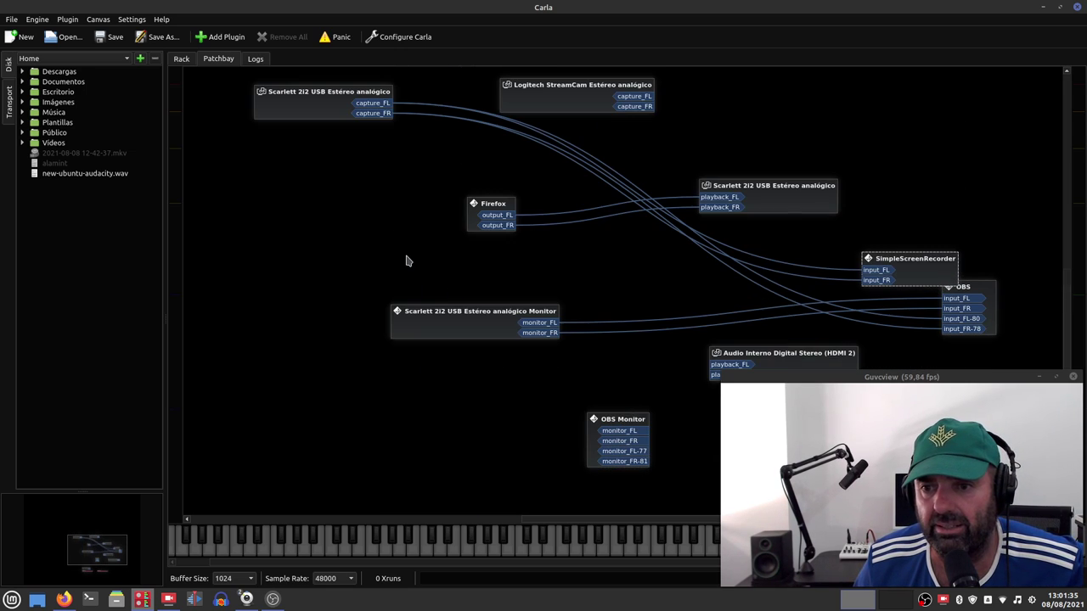
left_click_drag(929, 275, 972, 123)
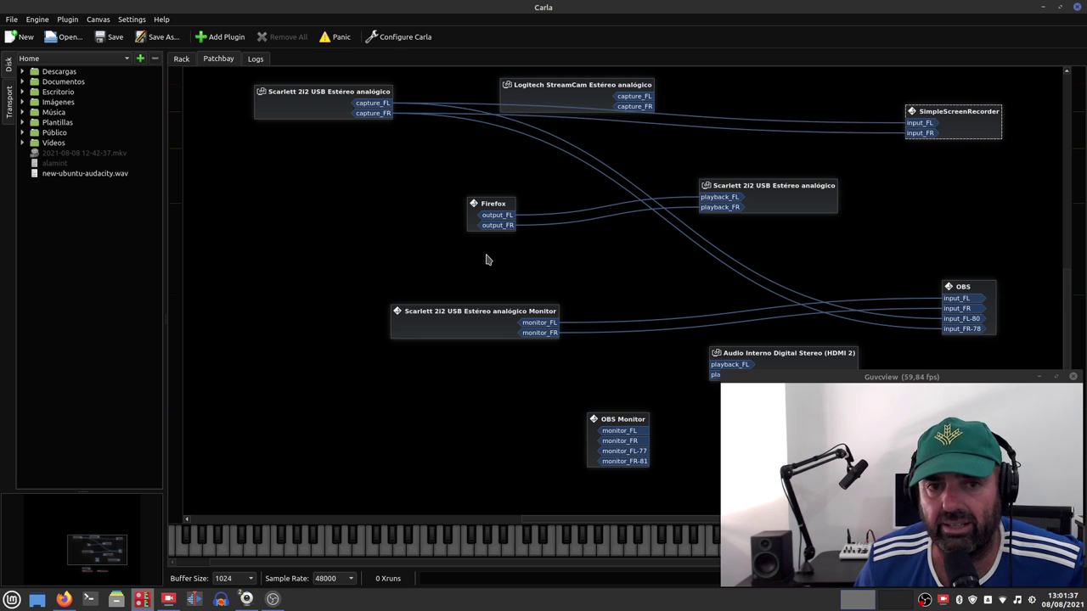
scroll(479, 244, "up", 1)
left_click_drag(547, 158, 505, 90)
left_click_drag(306, 170, 271, 169)
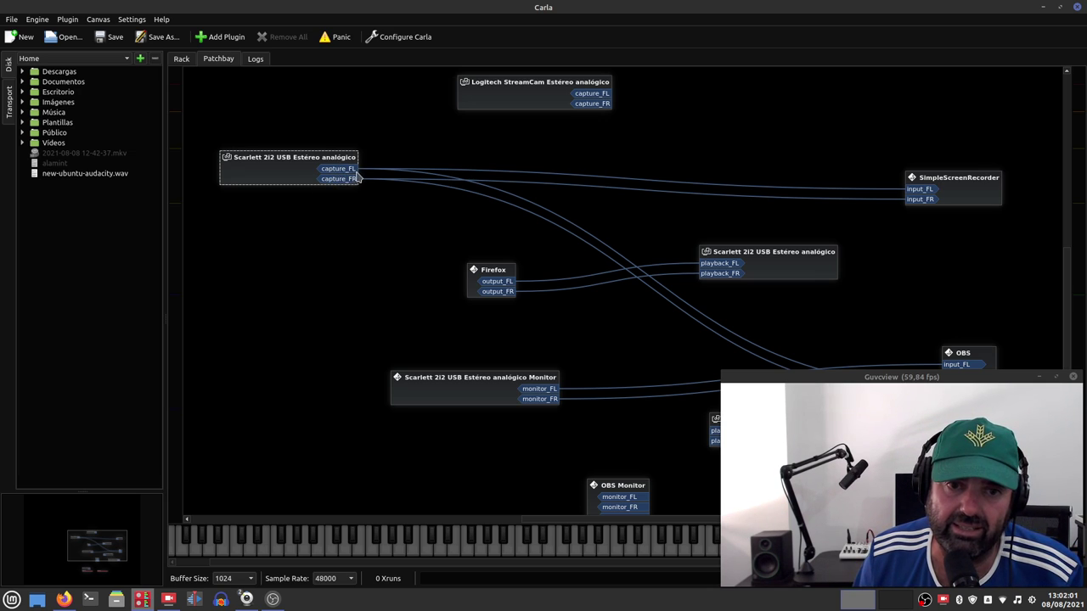
Step: Connect the Scarlett capture_FL output to SimpleScreenRecorder's input_FR, and minimize Carla to check both preview levels
left_click_drag(351, 171, 921, 200)
left_click(1048, 7)
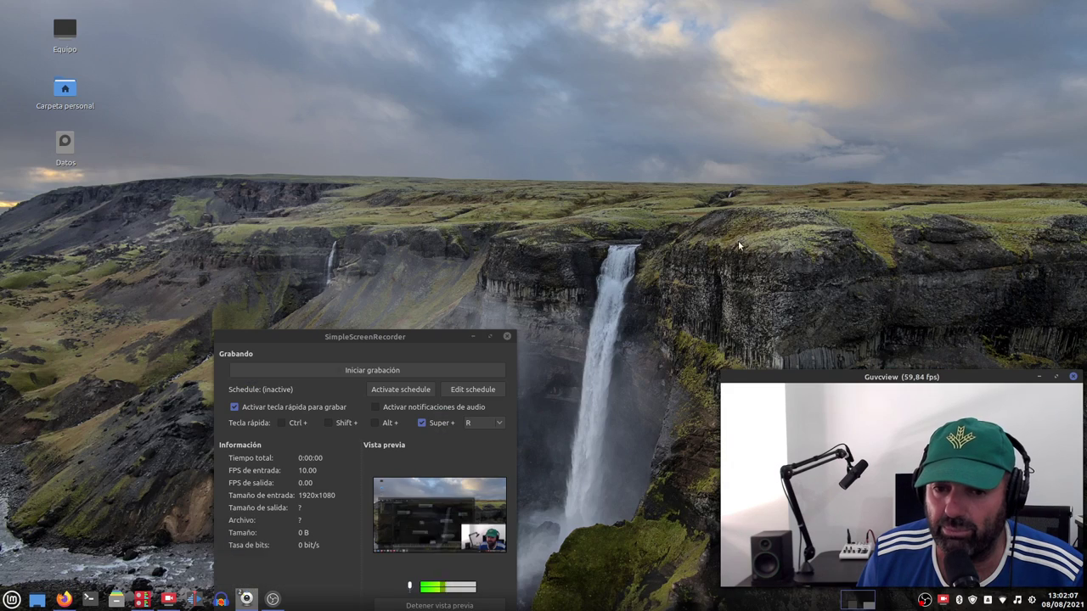
left_click_drag(410, 338, 410, 86)
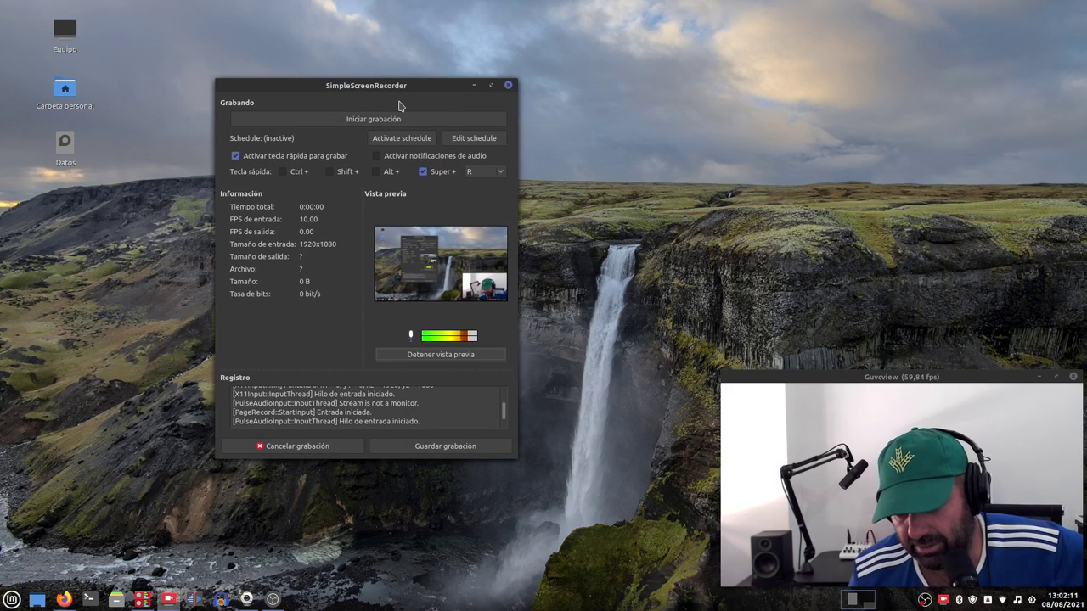
Step: Review the channel and device options in the OBS audio settings, close them unchanged, and minimize OBS
left_click(272, 599)
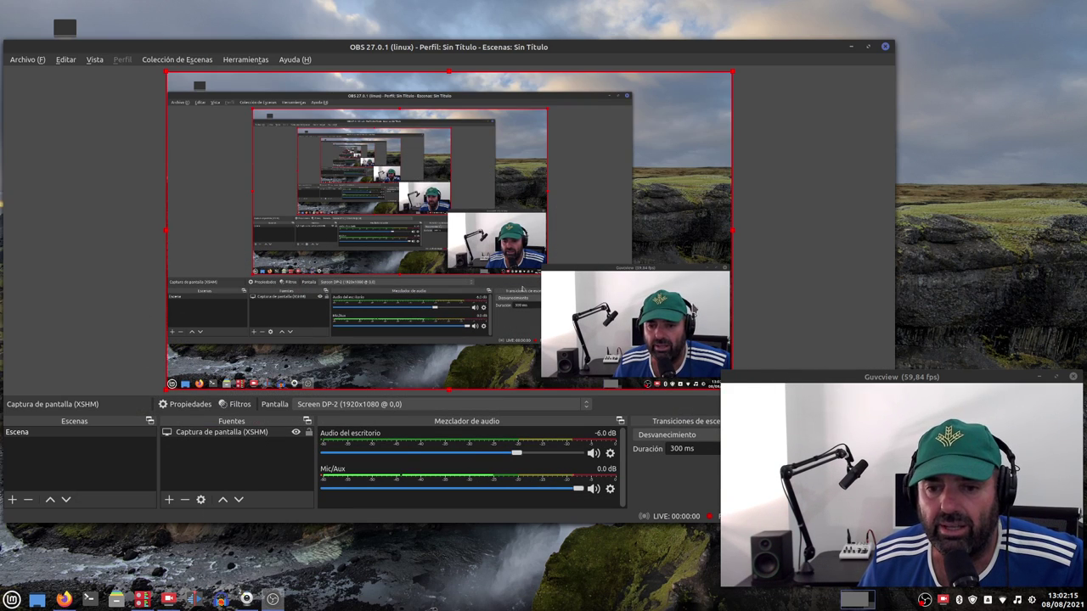
left_click_drag(684, 48, 499, 40)
left_click(644, 472)
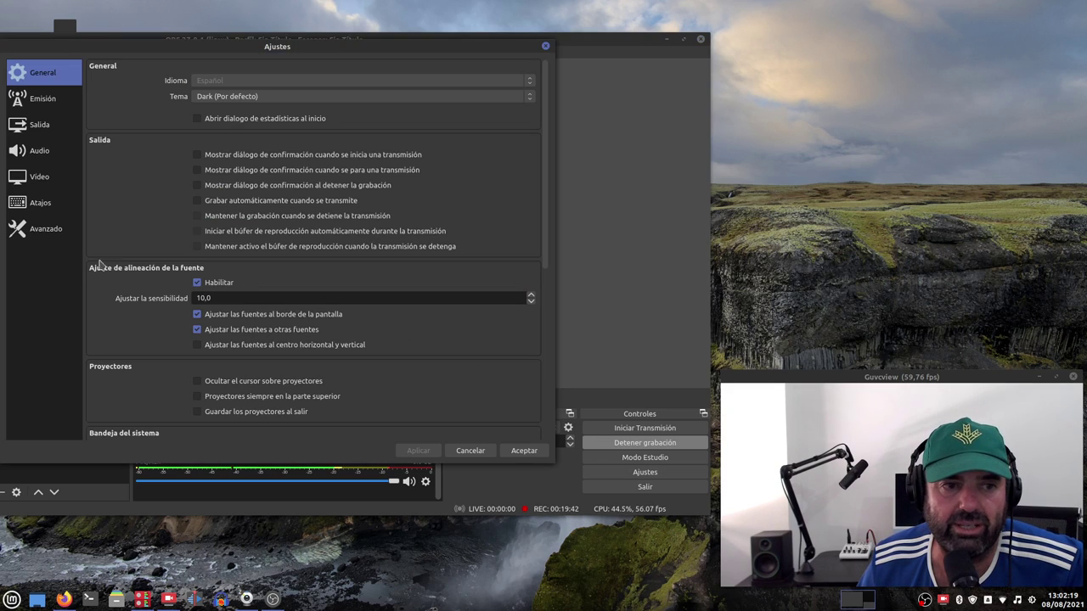
left_click(51, 159)
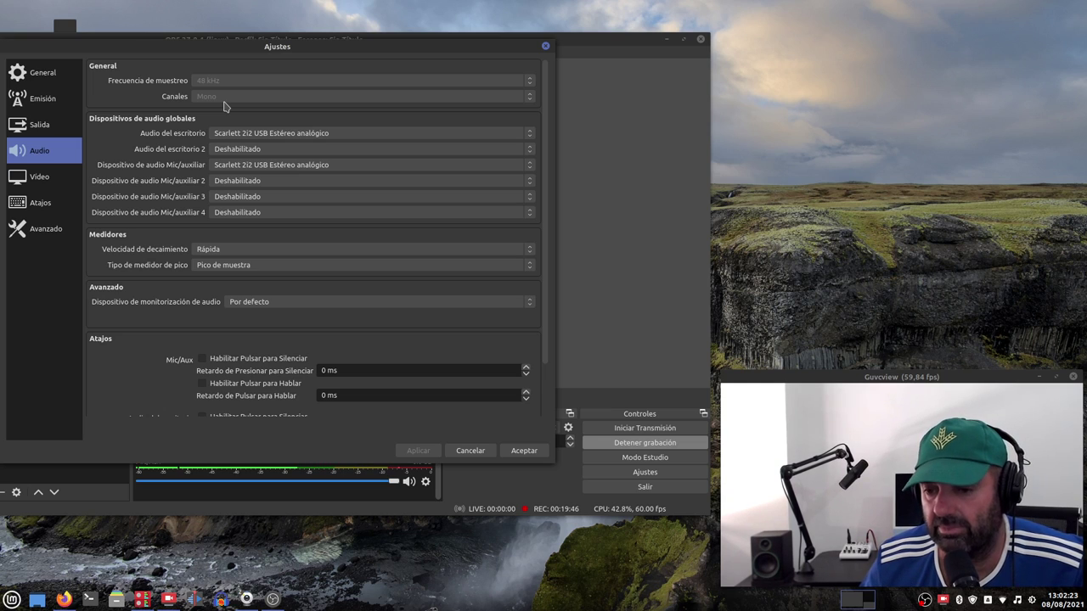
left_click(545, 46)
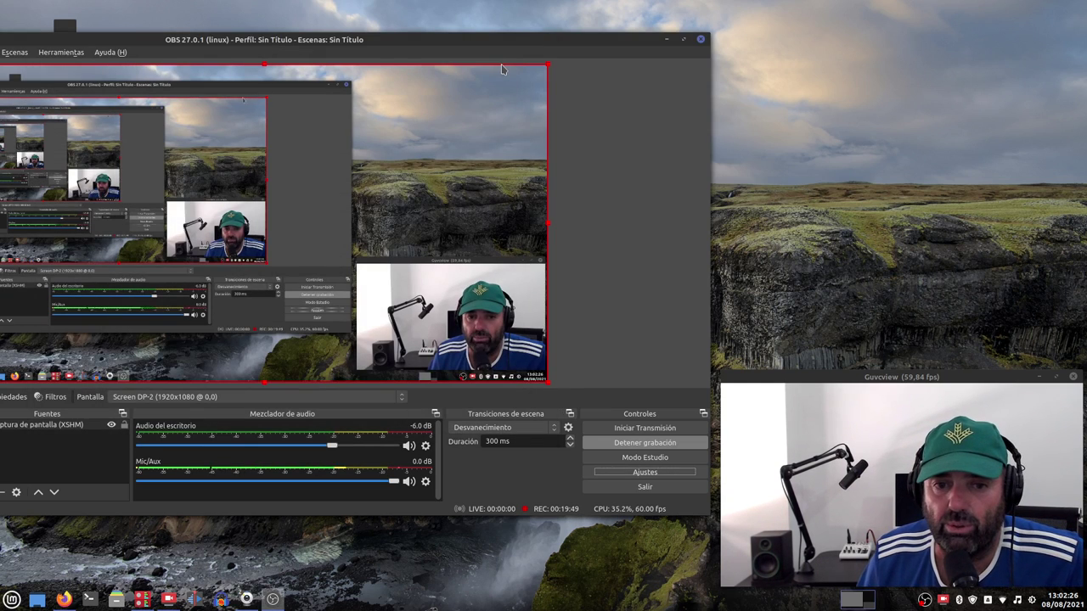
left_click(666, 39)
left_click_drag(502, 221, 610, 205)
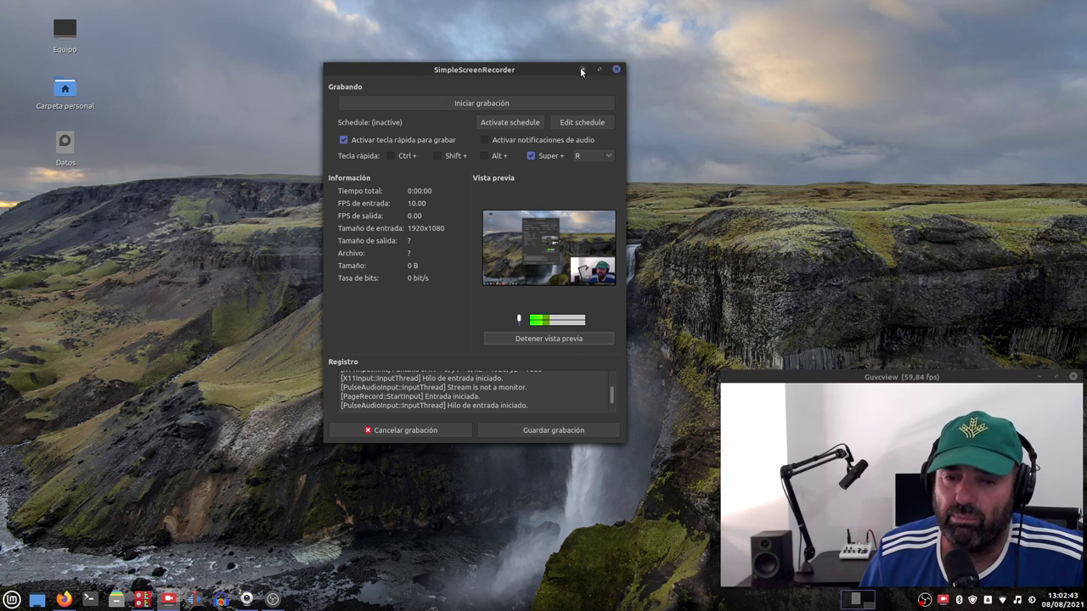
left_click_drag(525, 73, 356, 55)
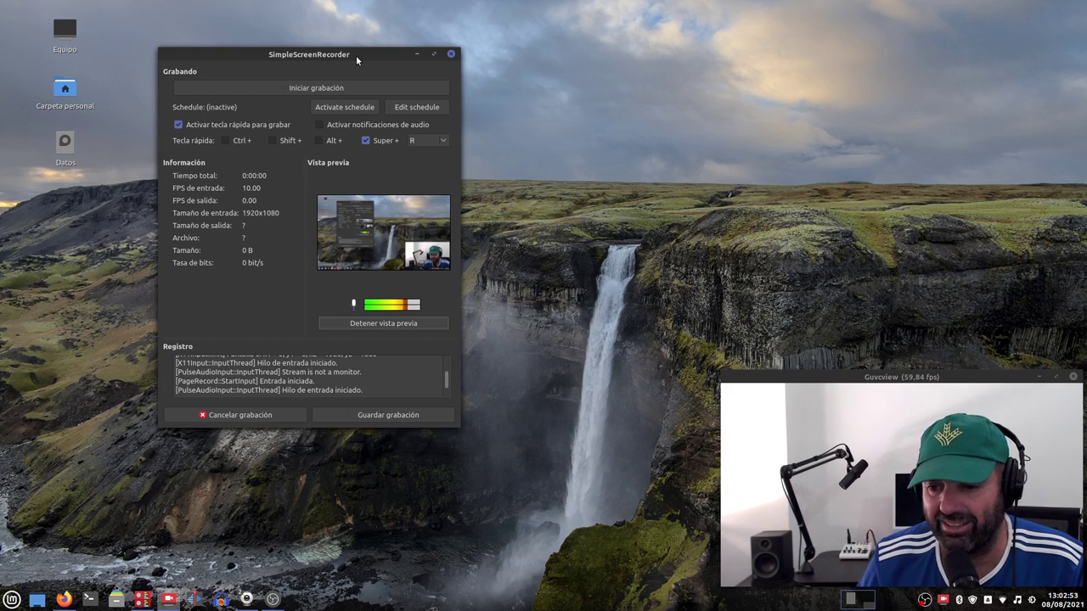
left_click_drag(281, 54, 259, 42)
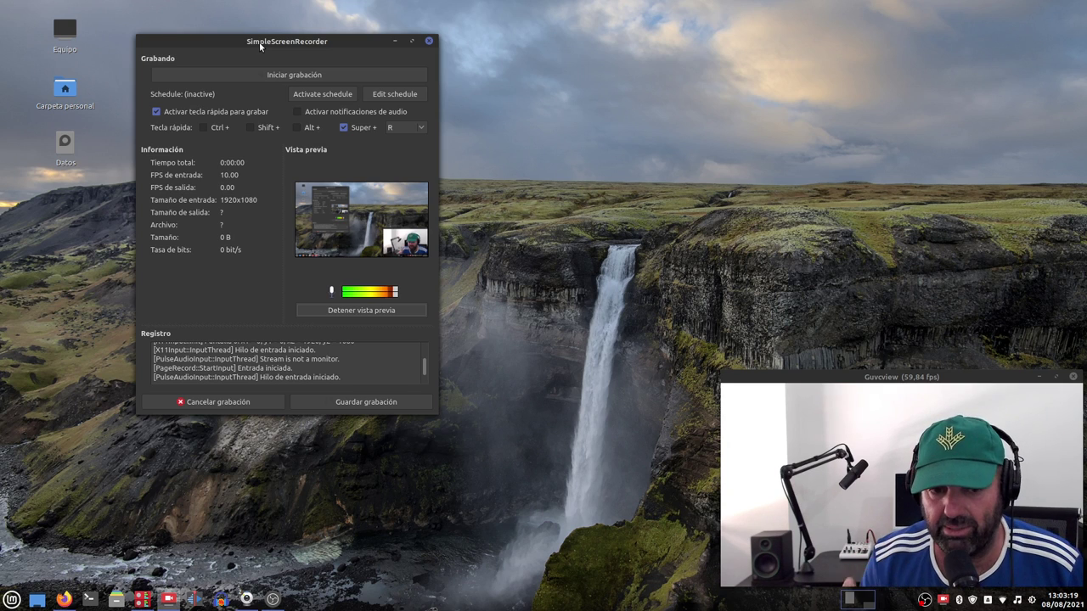
left_click_drag(305, 42, 334, 34)
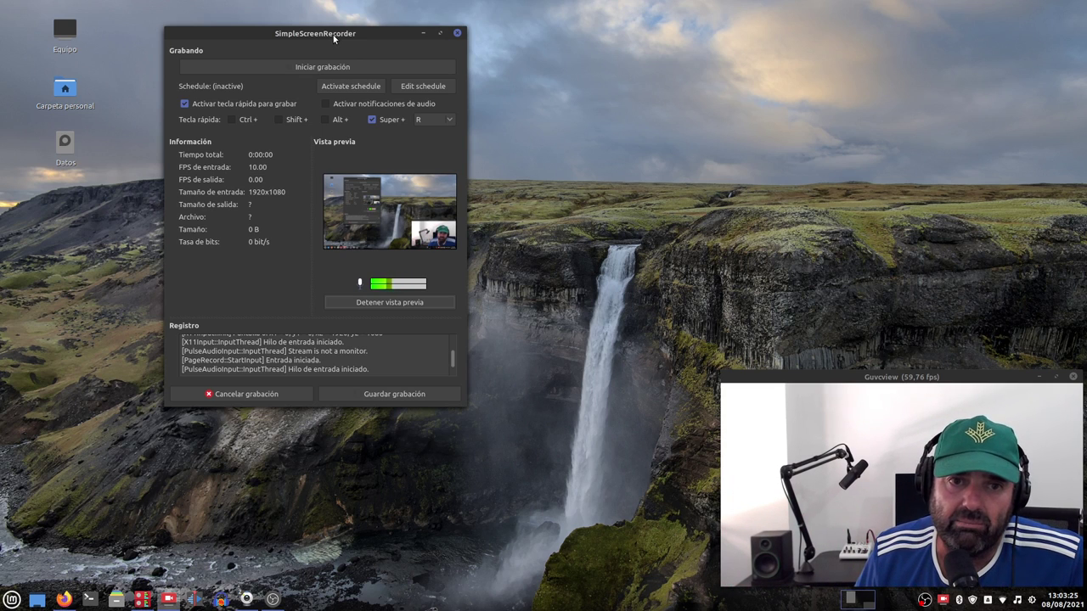
left_click_drag(333, 34, 295, 29)
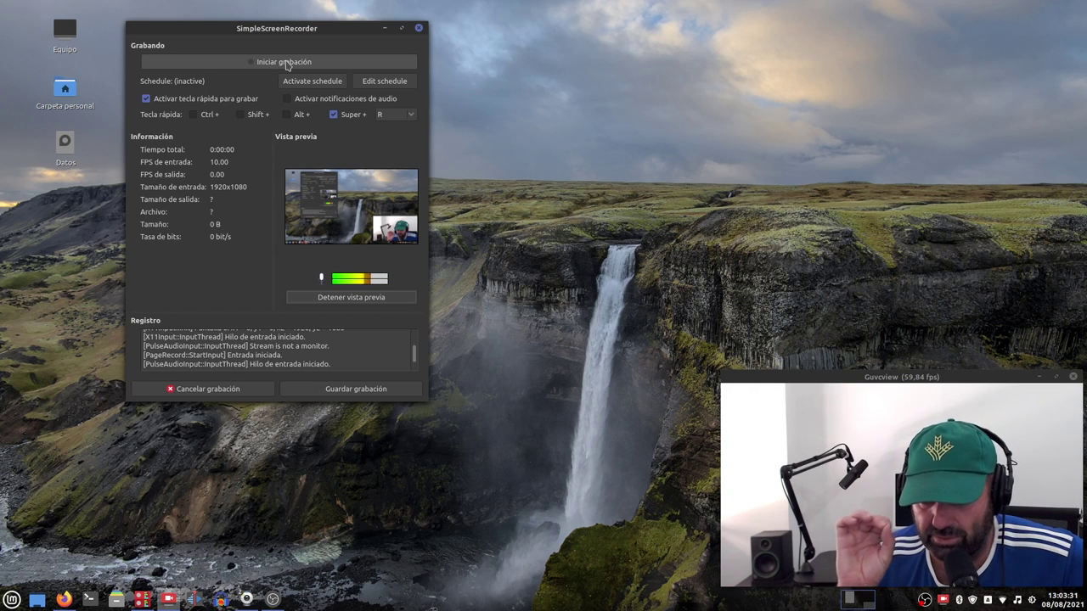
Step: Record a test clip of the screen and microphone for about 30 seconds, and pause the recording
left_click(286, 63)
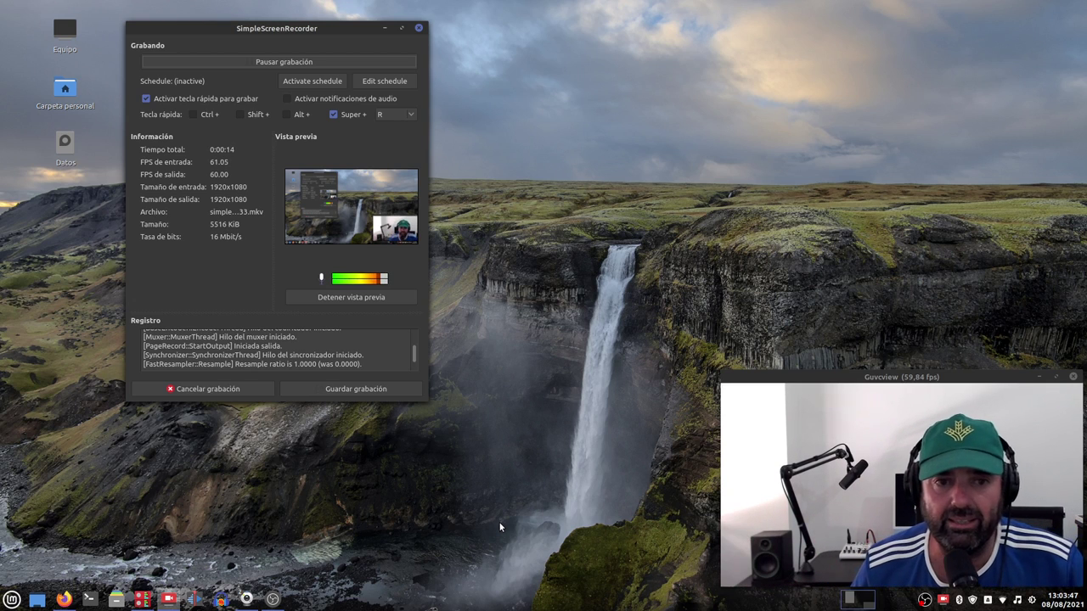
left_click_drag(345, 28, 350, 29)
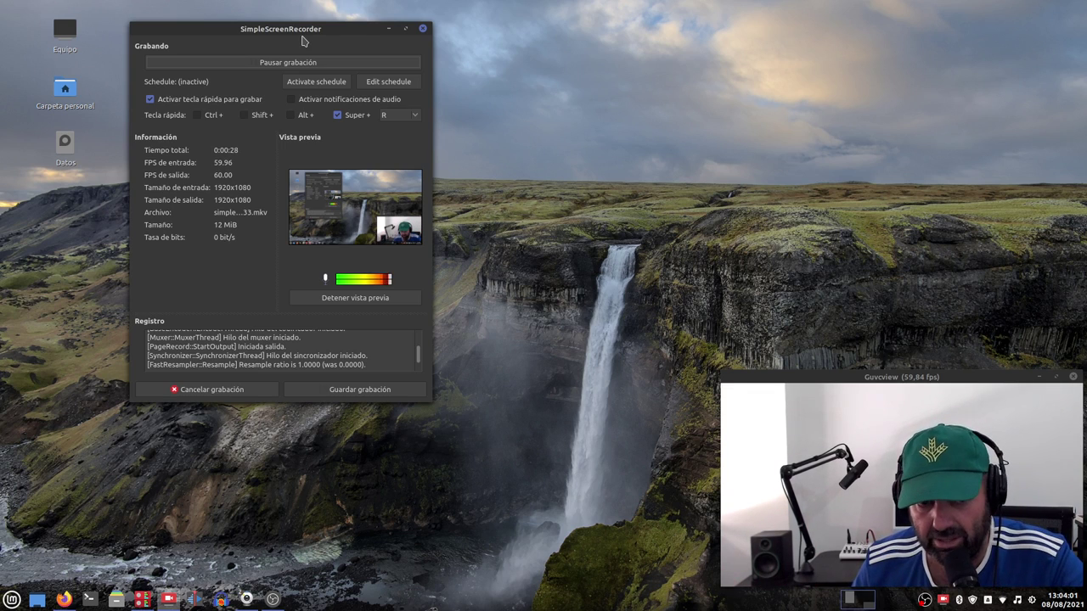
left_click(280, 64)
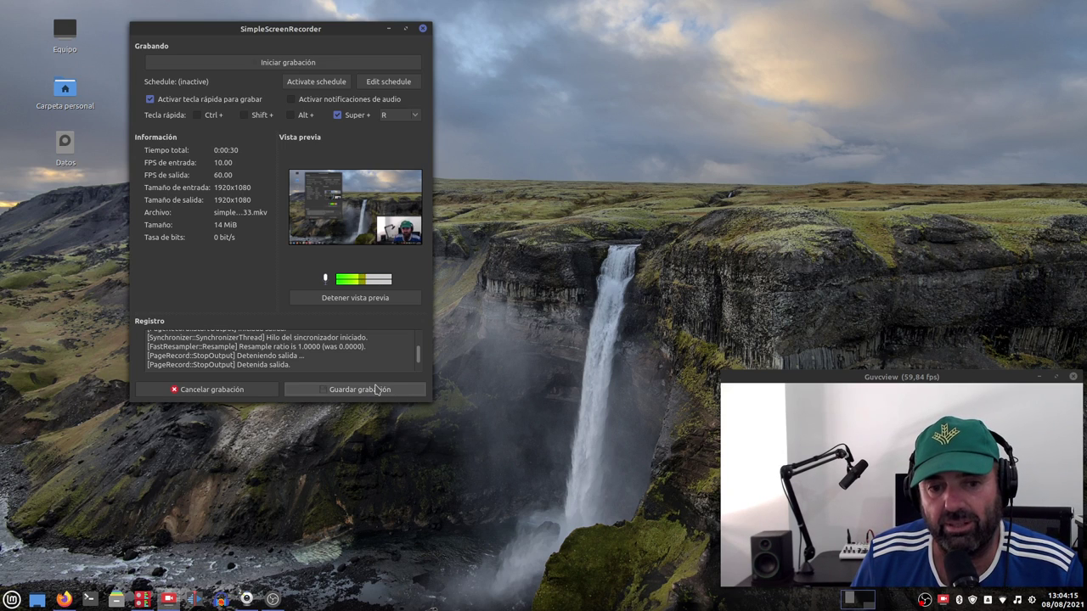
Step: Save the test recording and close SimpleScreenRecorder
left_click(376, 388)
left_click(319, 390)
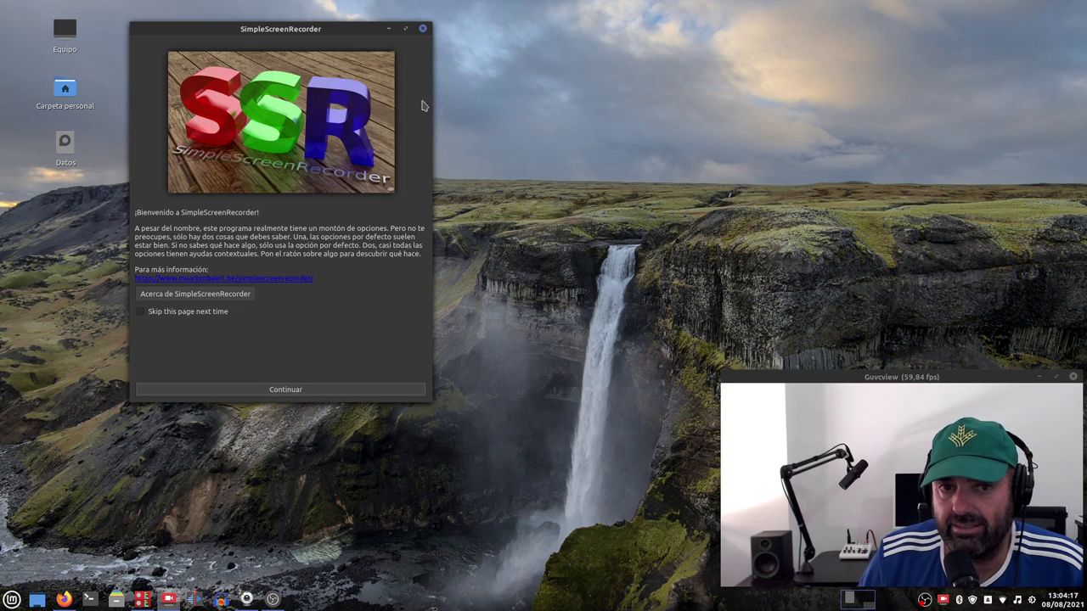
left_click(422, 29)
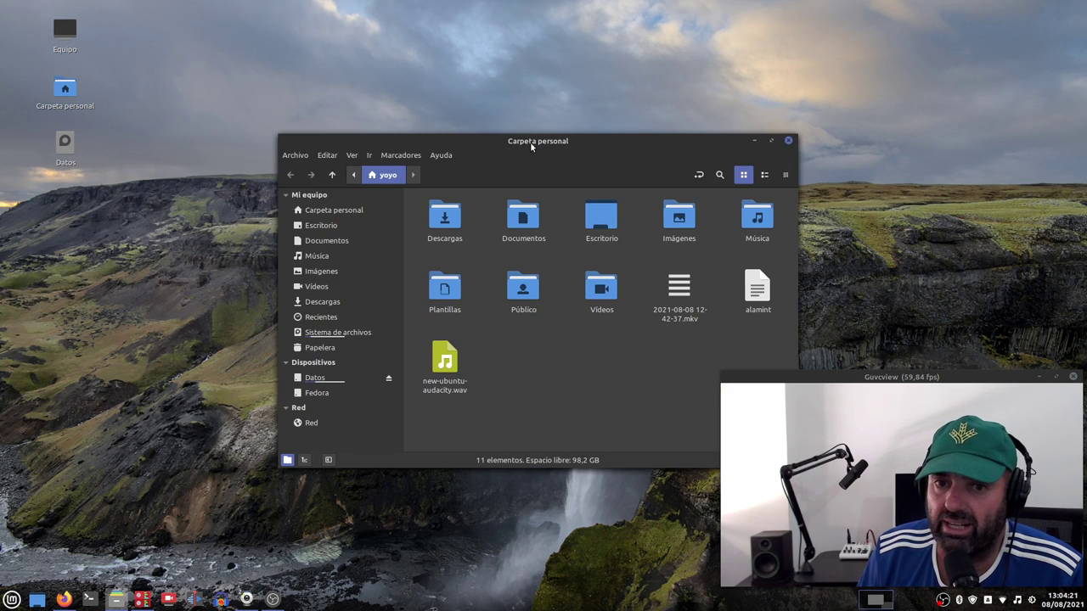
Step: Play the simplescreenrecorder-2021-08-08_13.03.33.mkv recording from the Vídeos folder in Celluloid to check its sound, and close the player
left_click_drag(529, 142, 338, 53)
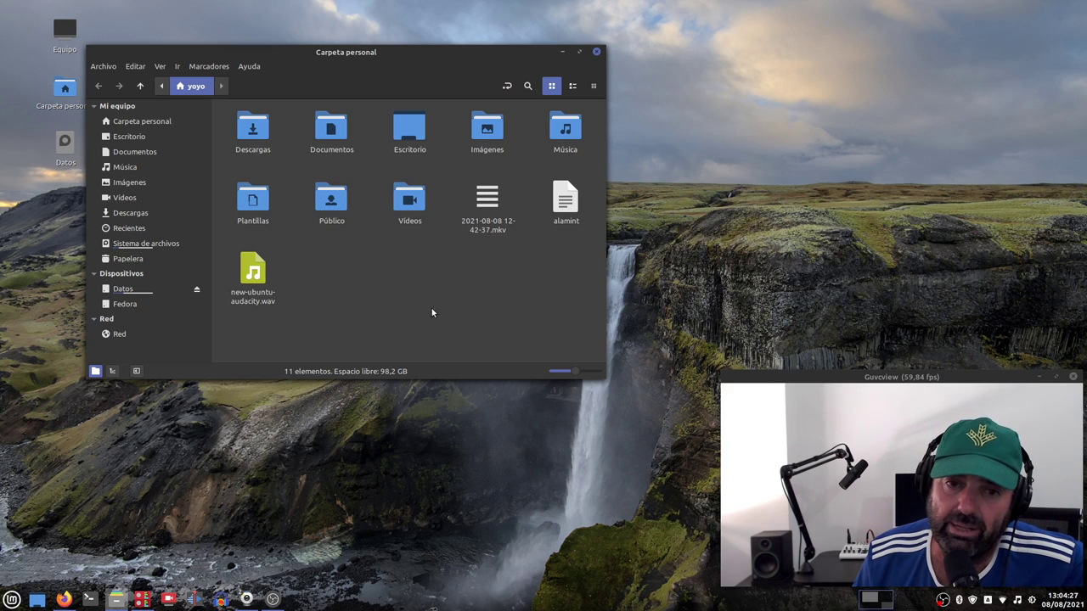
double_click(411, 200)
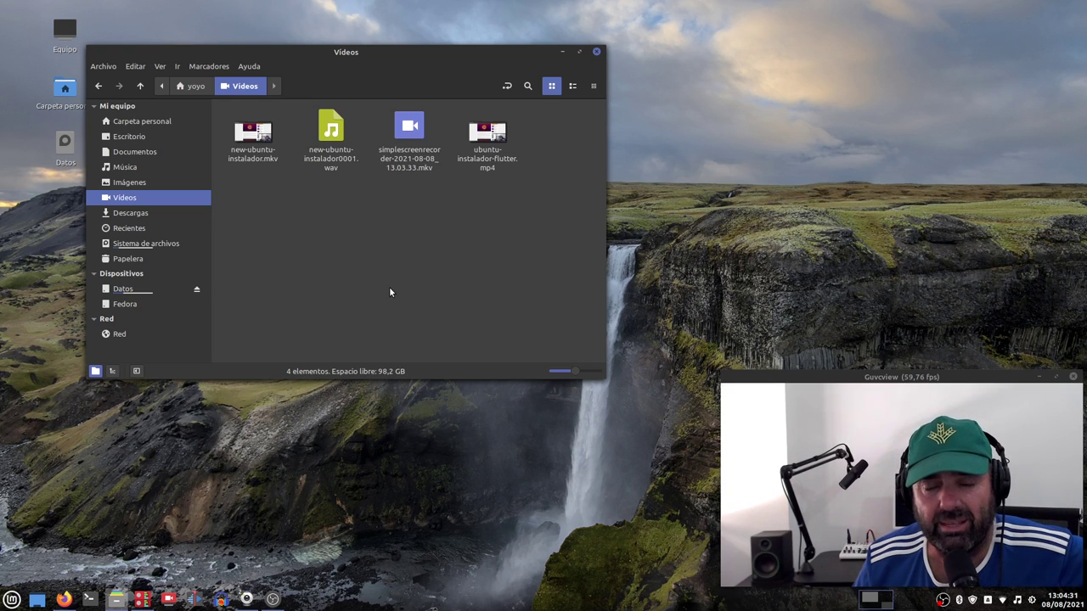
left_click(411, 127)
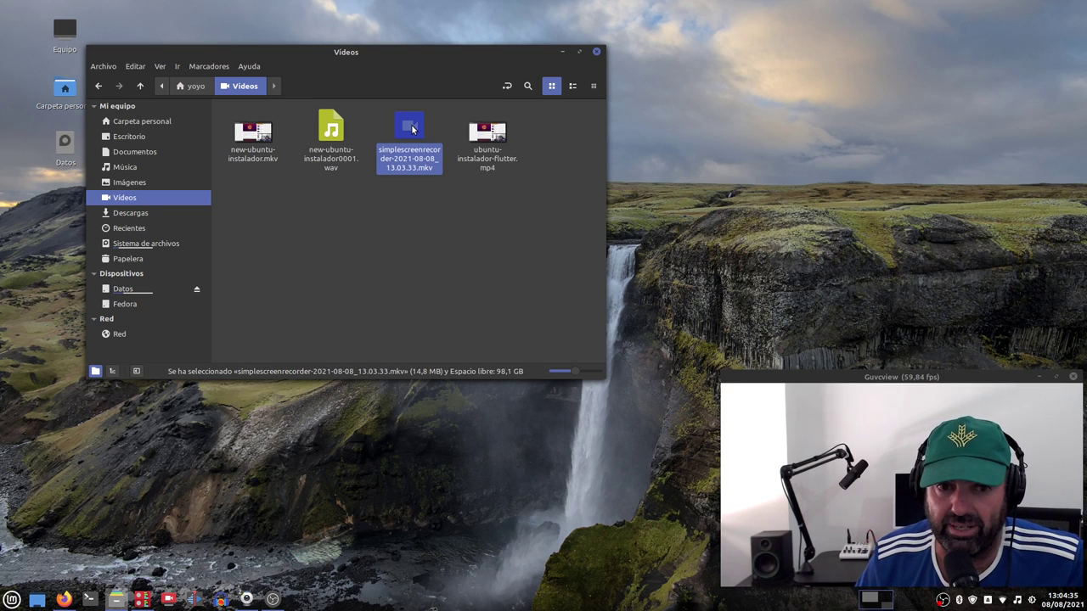
right_click(403, 132)
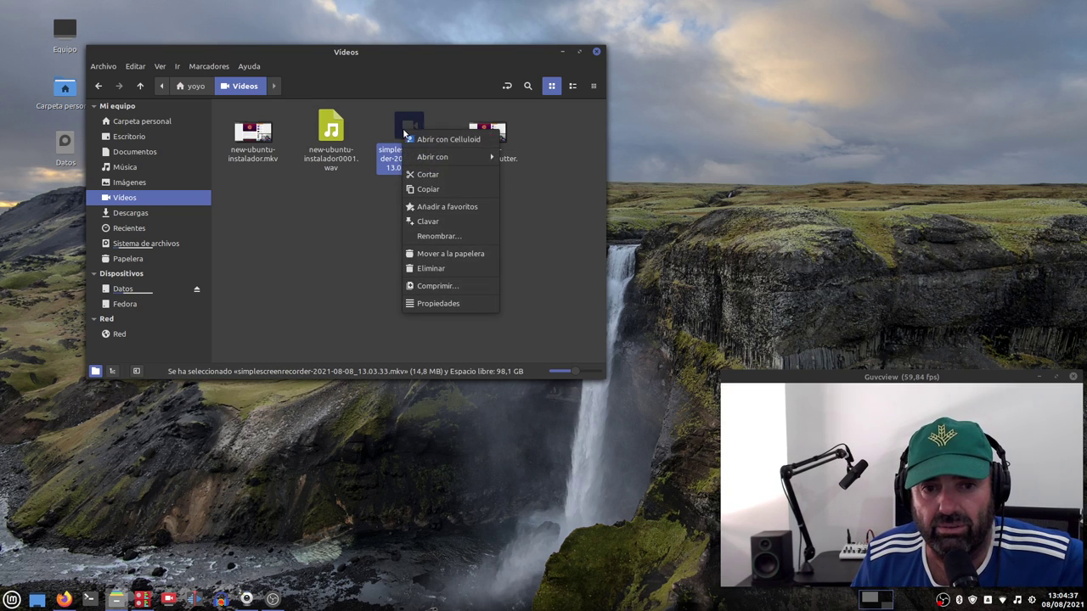
left_click(439, 141)
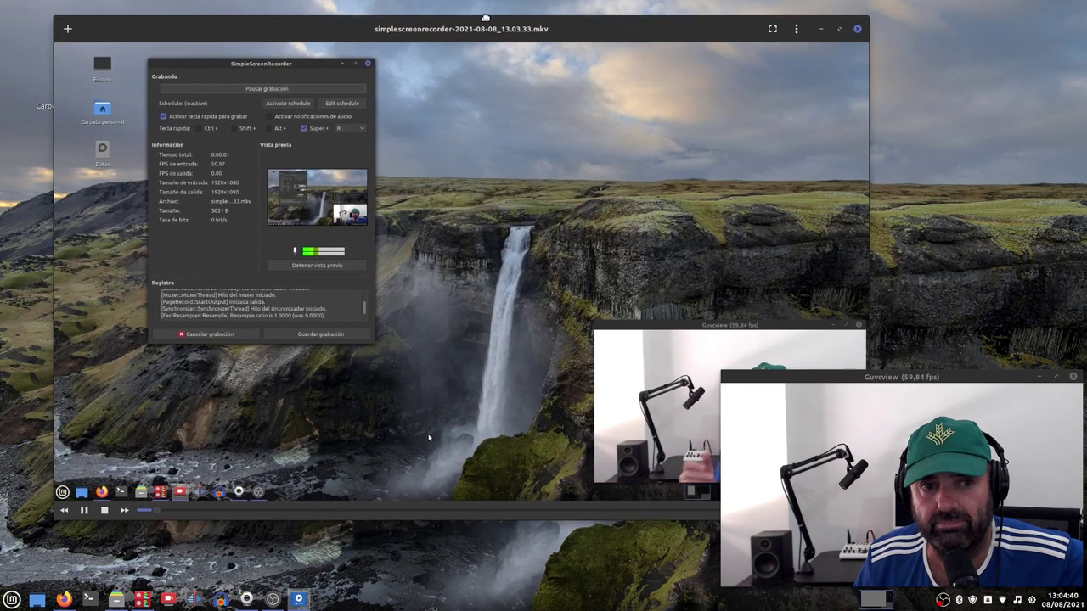
left_click_drag(485, 17, 372, 20)
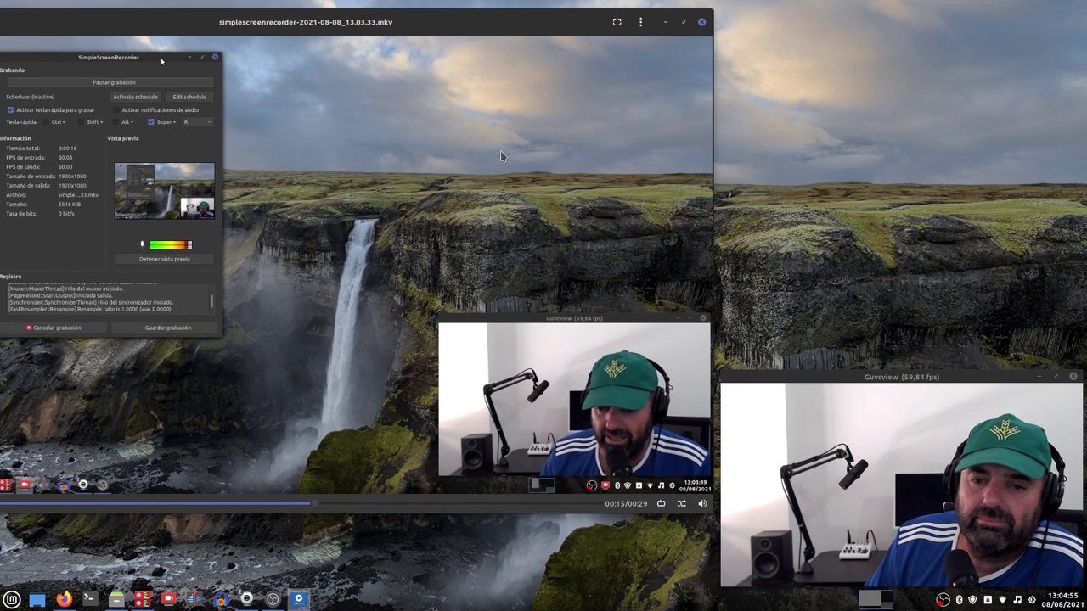
left_click_drag(404, 22, 442, 71)
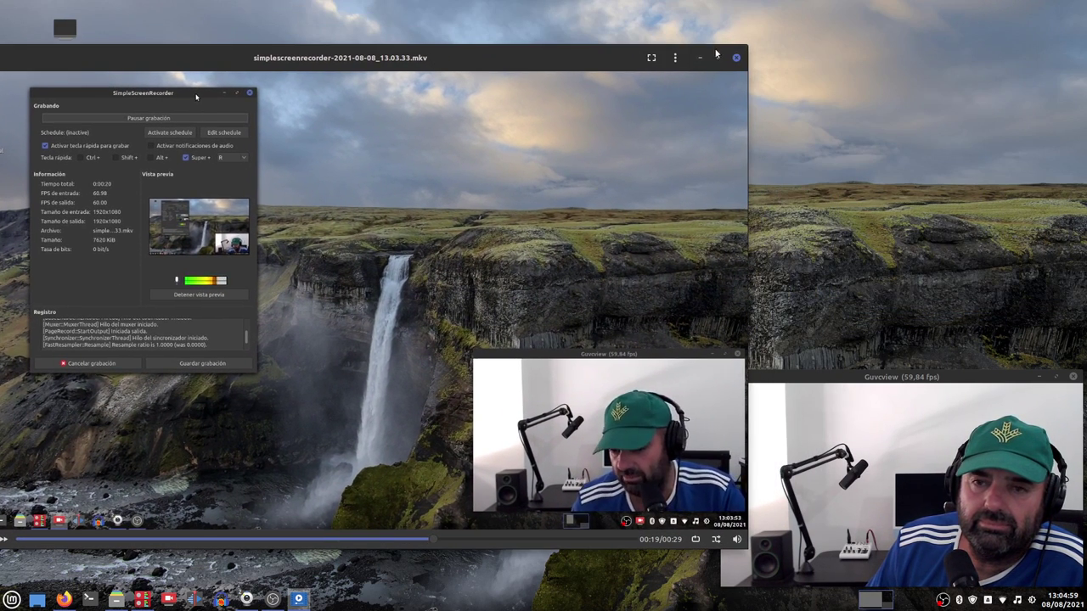
key("ctrl+q")
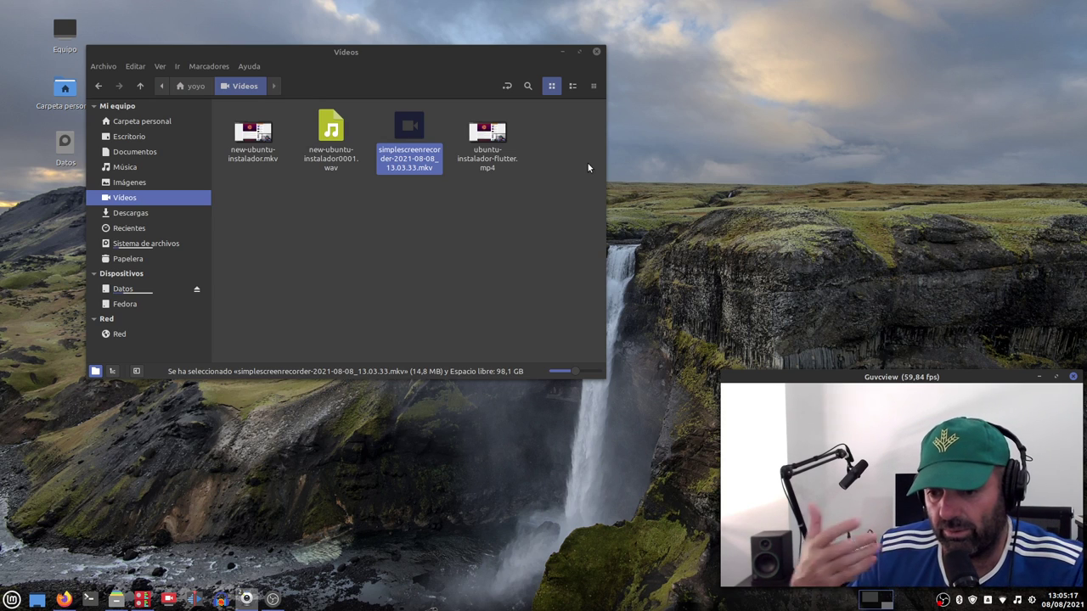
Step: Rename the new SimpleScreenRecorder recording as videotest.mkv and minimize the file manager
right_click(411, 128)
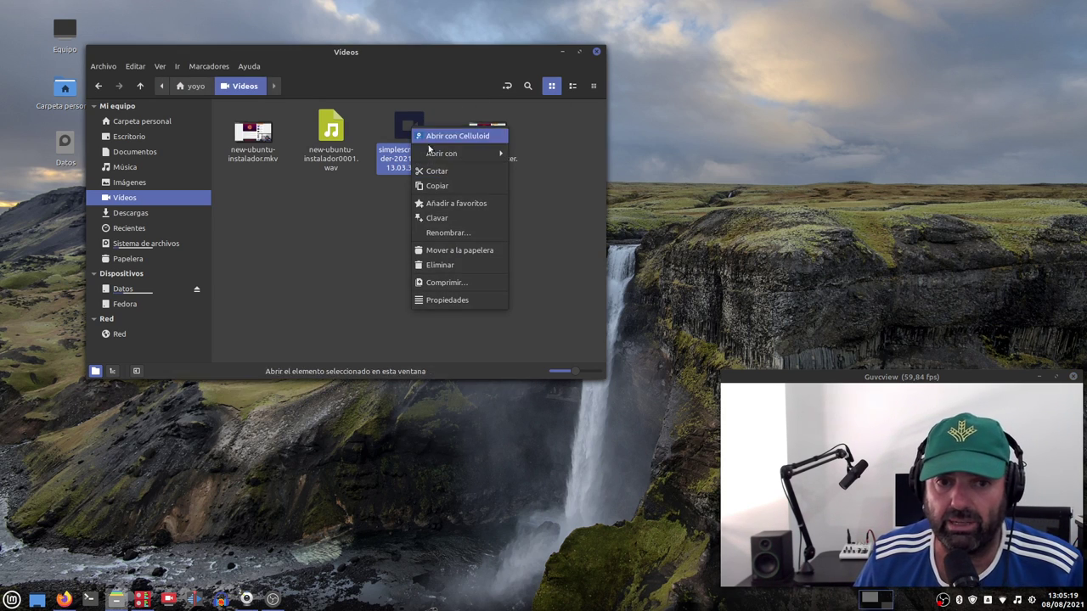
left_click(456, 235)
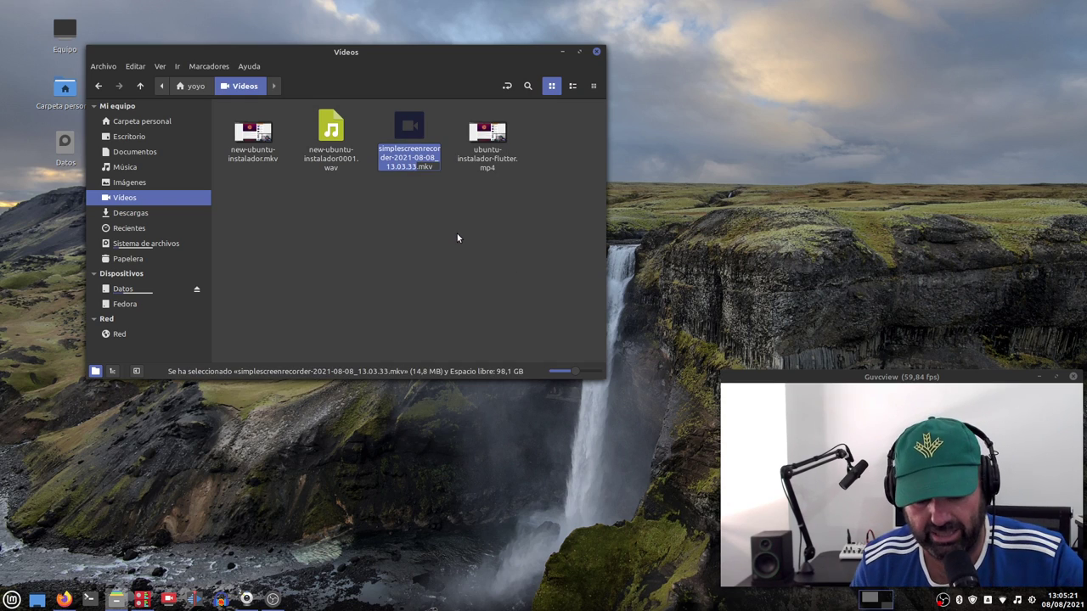
type("video")
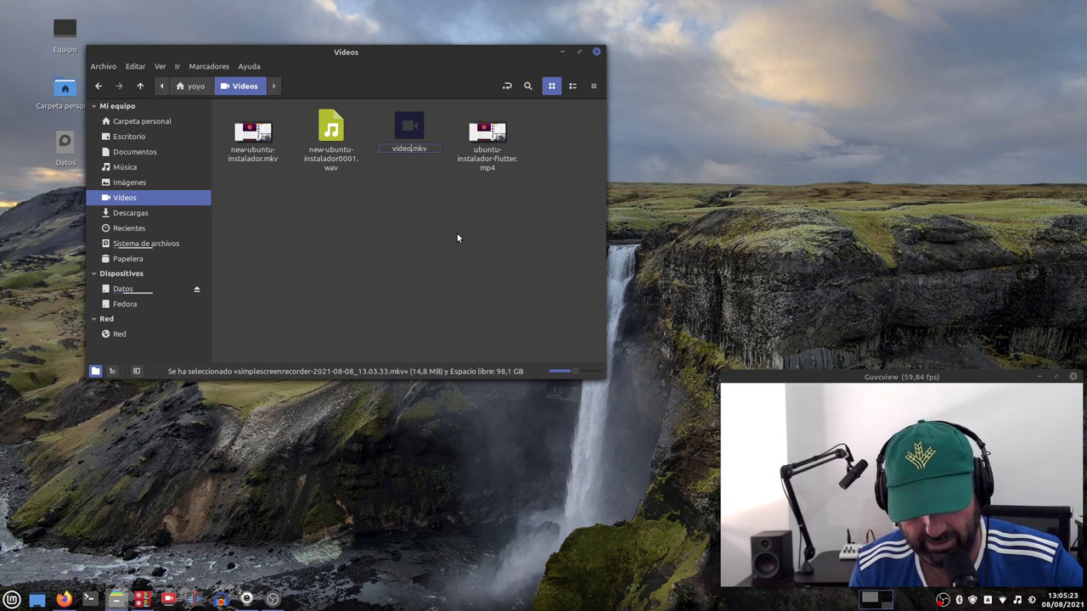
type("test")
key("Return")
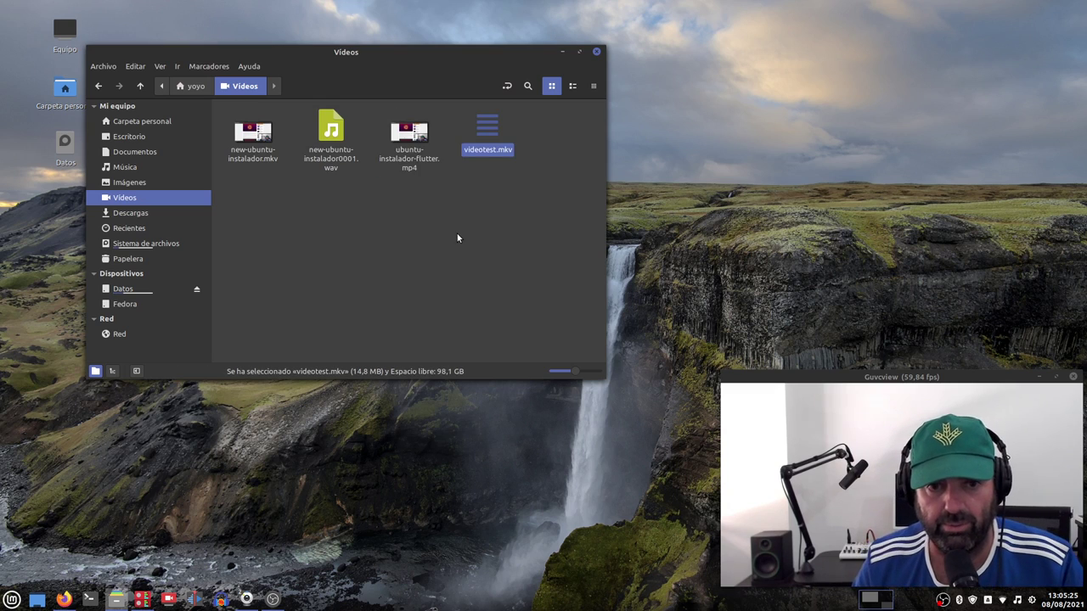
left_click_drag(422, 72, 462, 77)
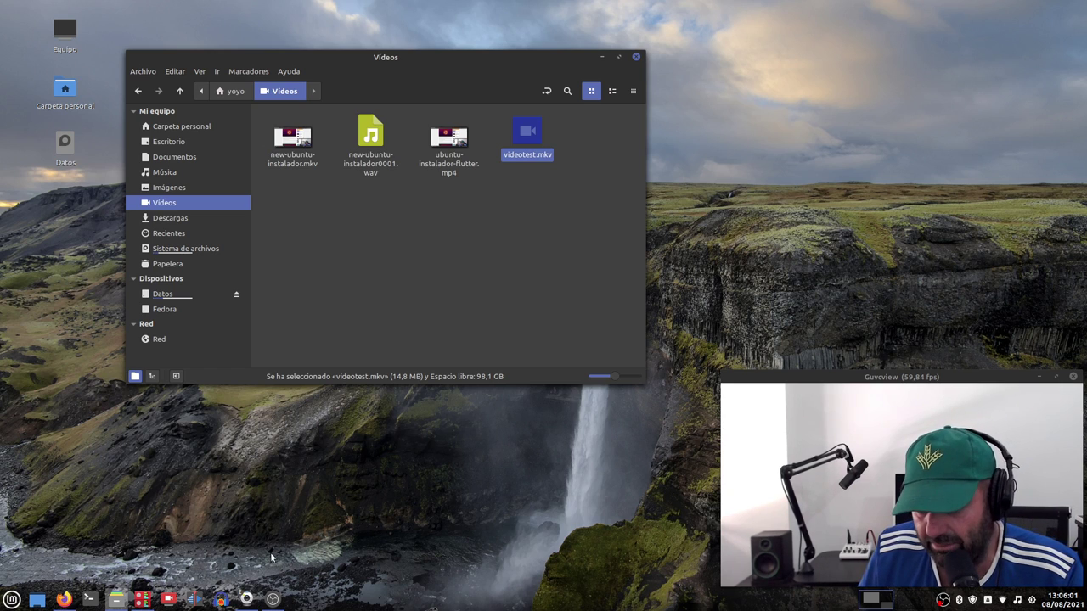
left_click(603, 57)
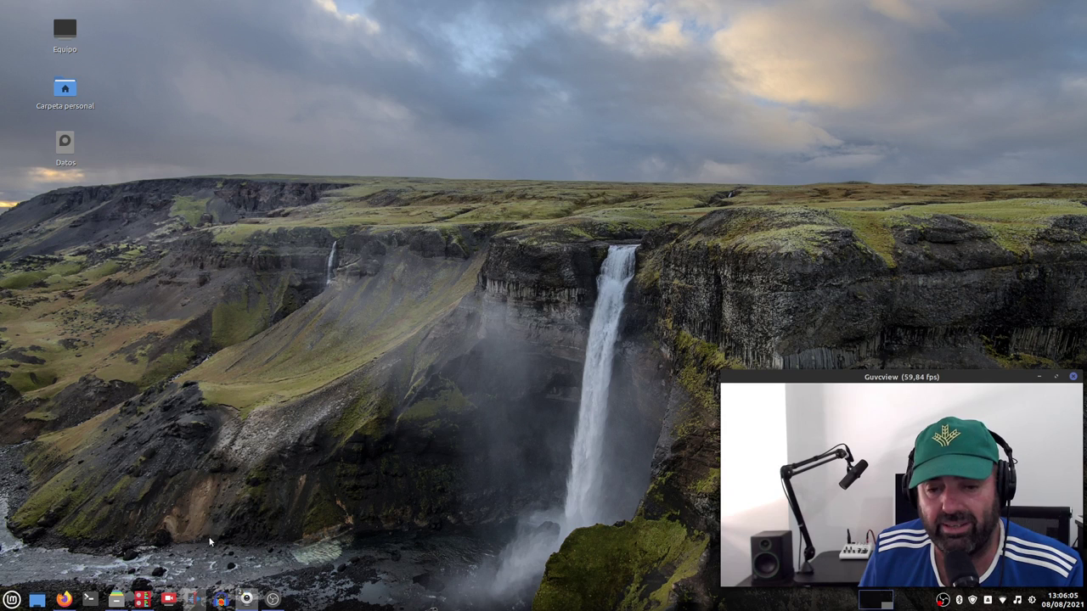
Step: Switch to Kdenlive and add videotest.mkv from the Vídeos folder to the project bin
left_click(195, 599)
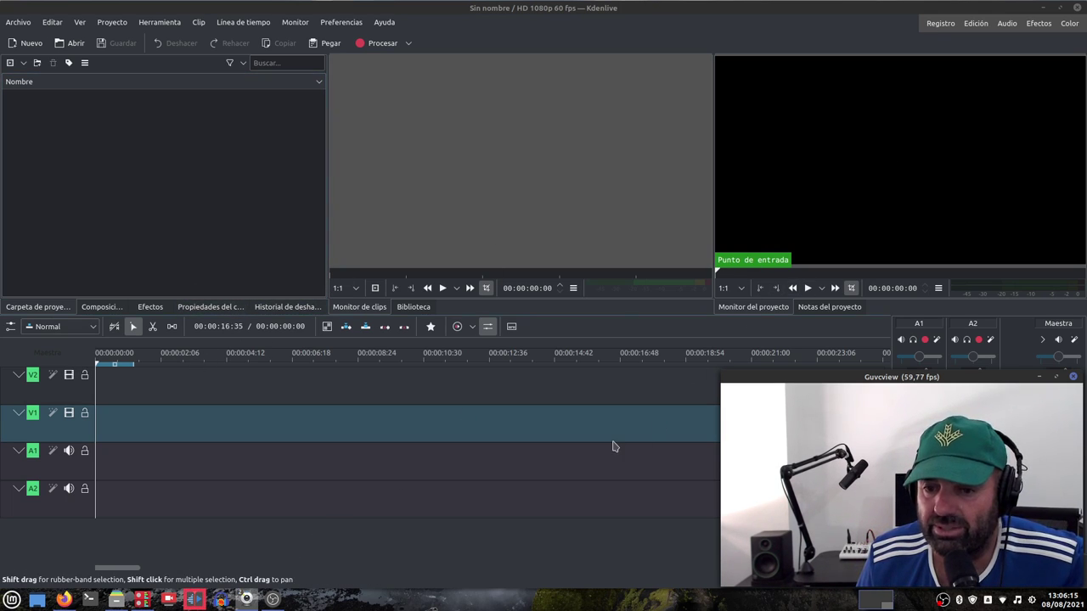
left_click(194, 601)
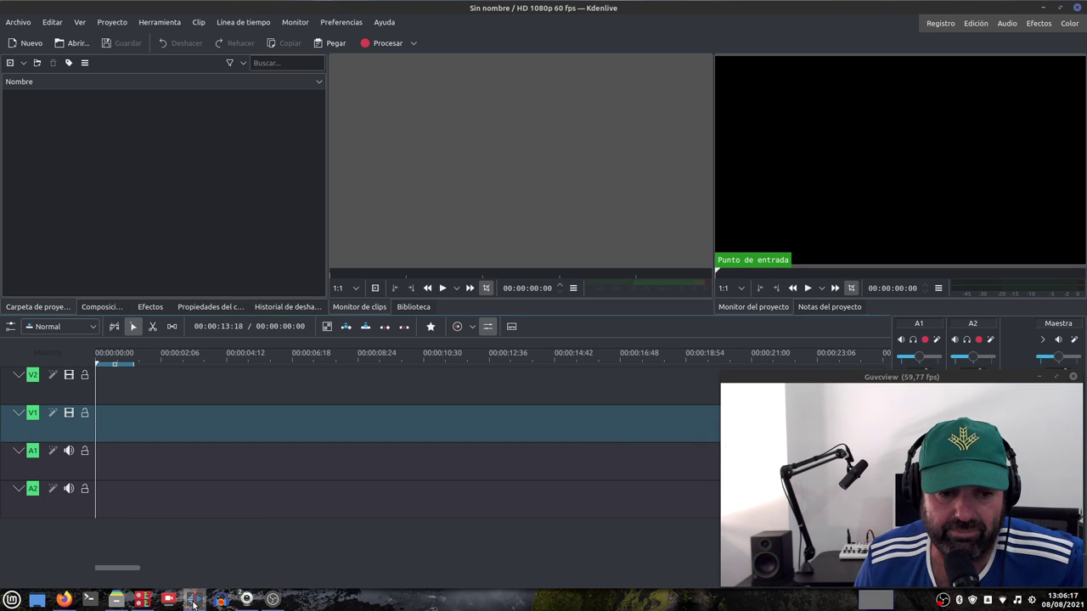
left_click(116, 600)
left_click_drag(522, 139, 524, 336)
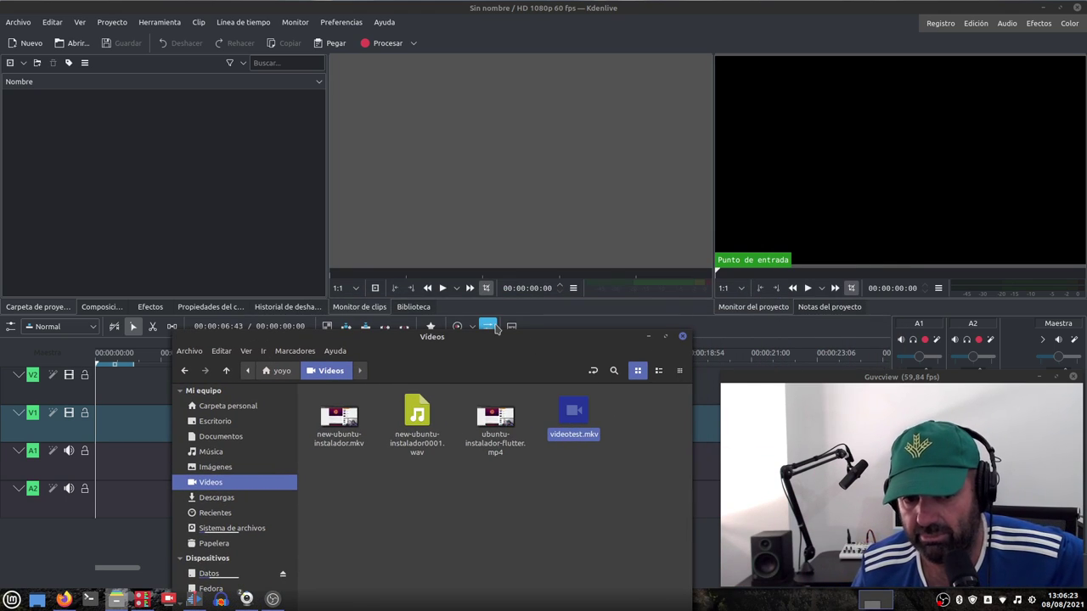
left_click_drag(563, 420, 186, 201)
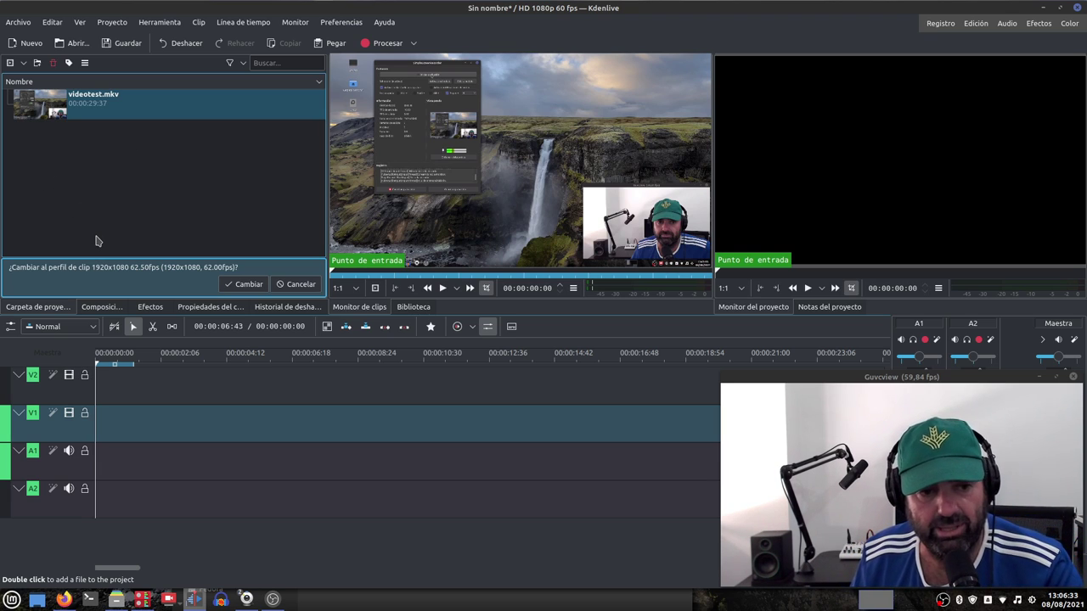
Step: Play the first seconds of videotest.mkv in the clip monitor and return the timeline playhead to the start
key("space")
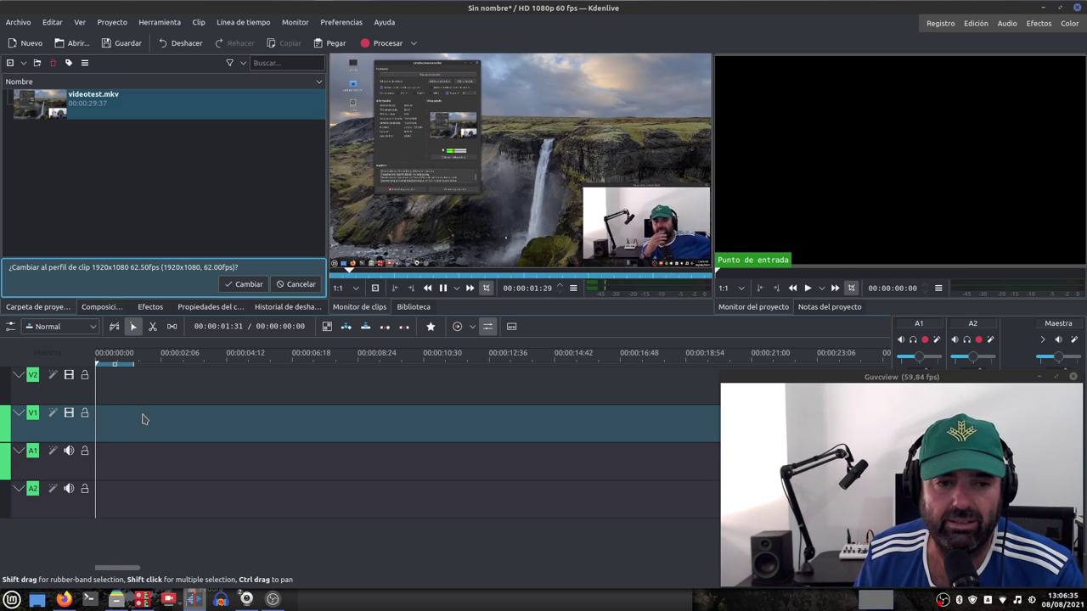
left_click(268, 361)
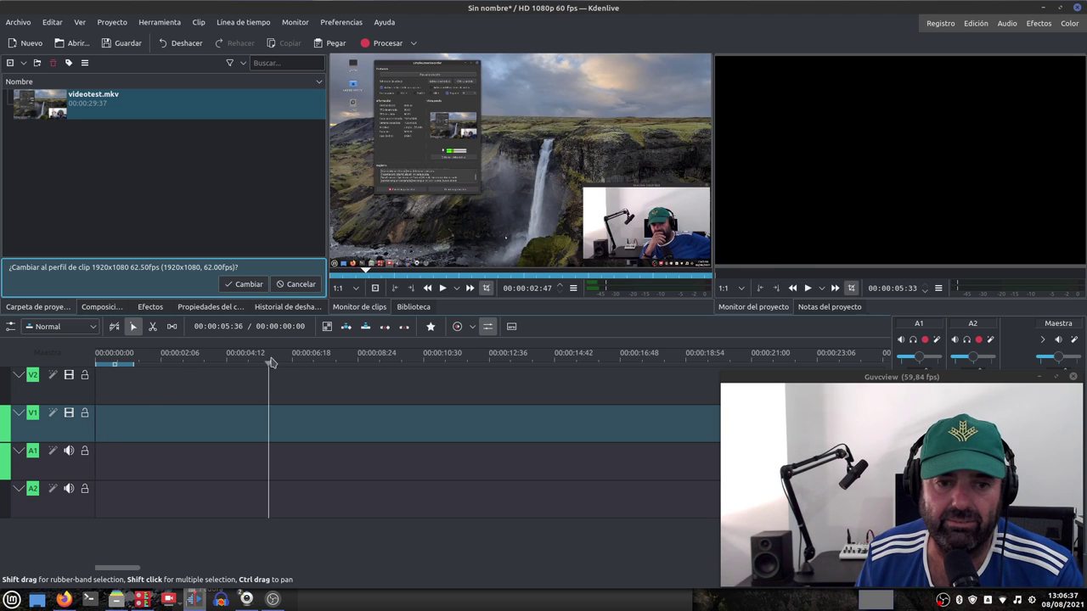
key("Home")
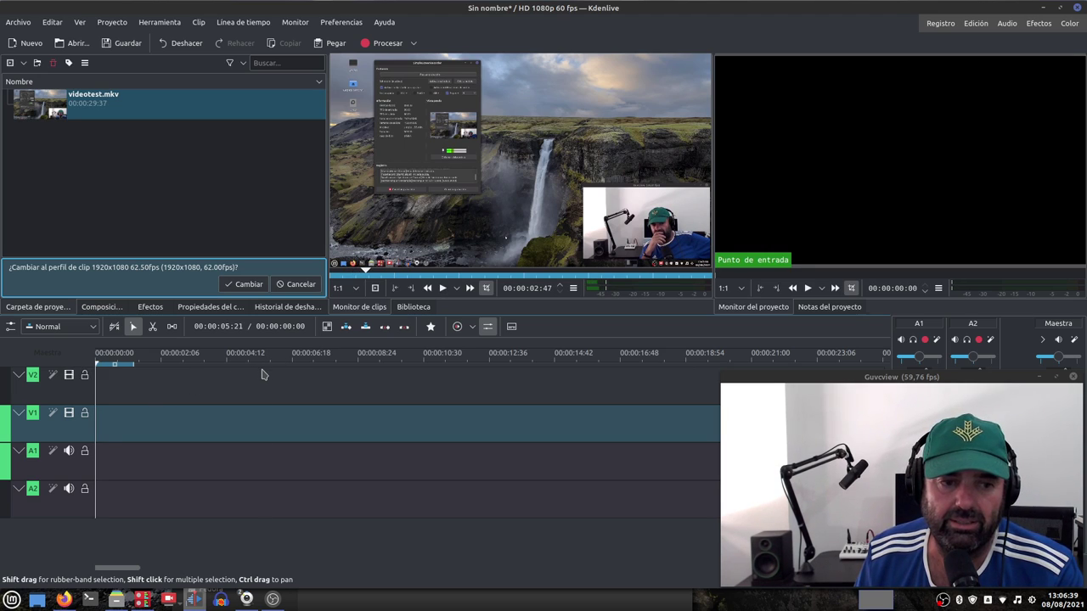
Step: Extract the audio of the videotest.mkv clip as Wav 48000Hz
left_click(122, 97)
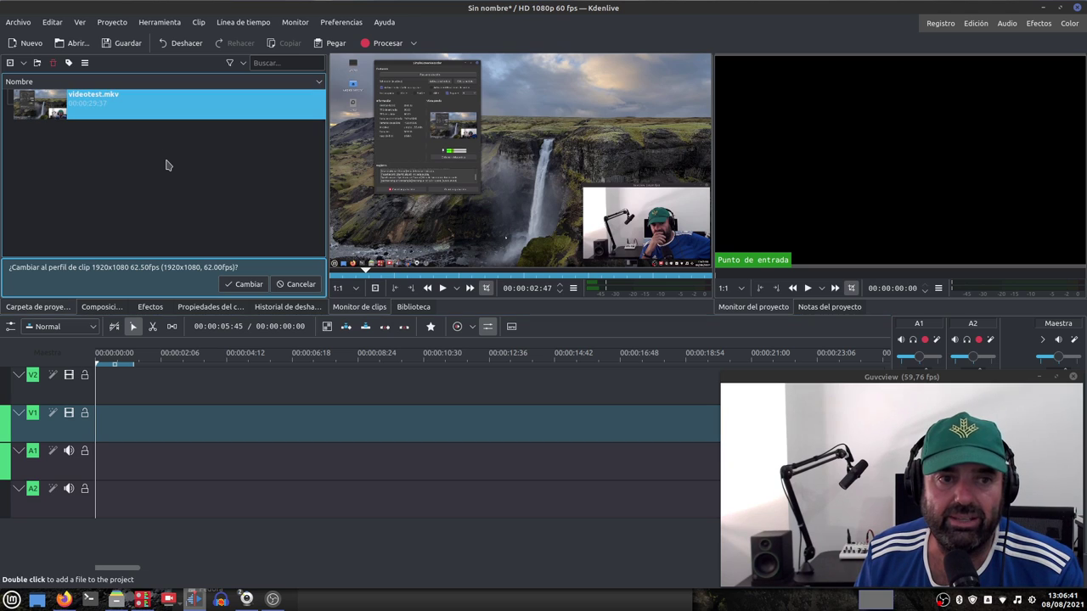
left_click(118, 104)
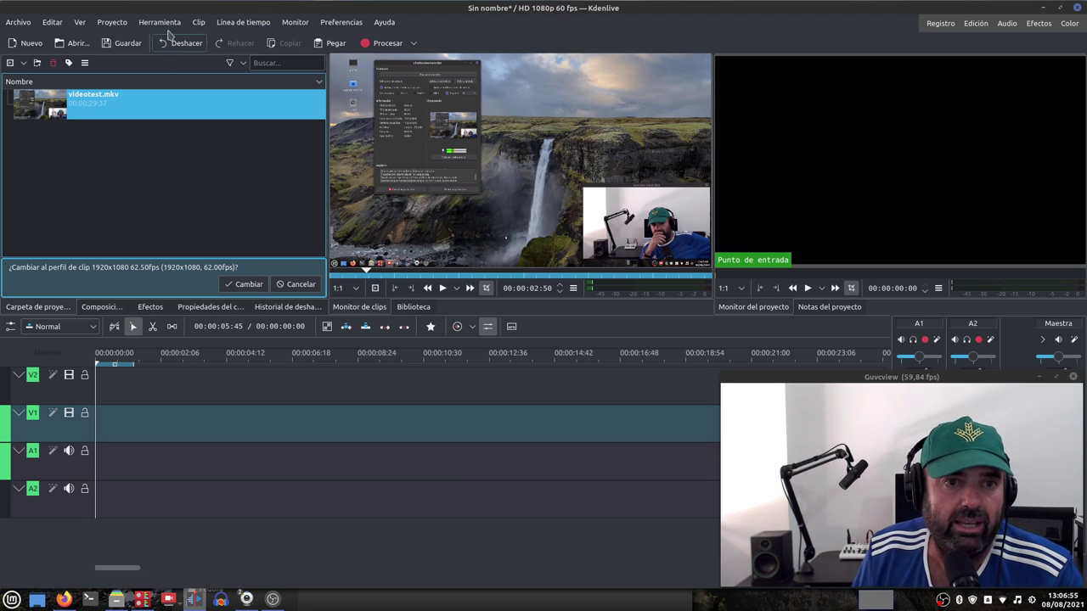
left_click(198, 23)
mouse_move(247, 85)
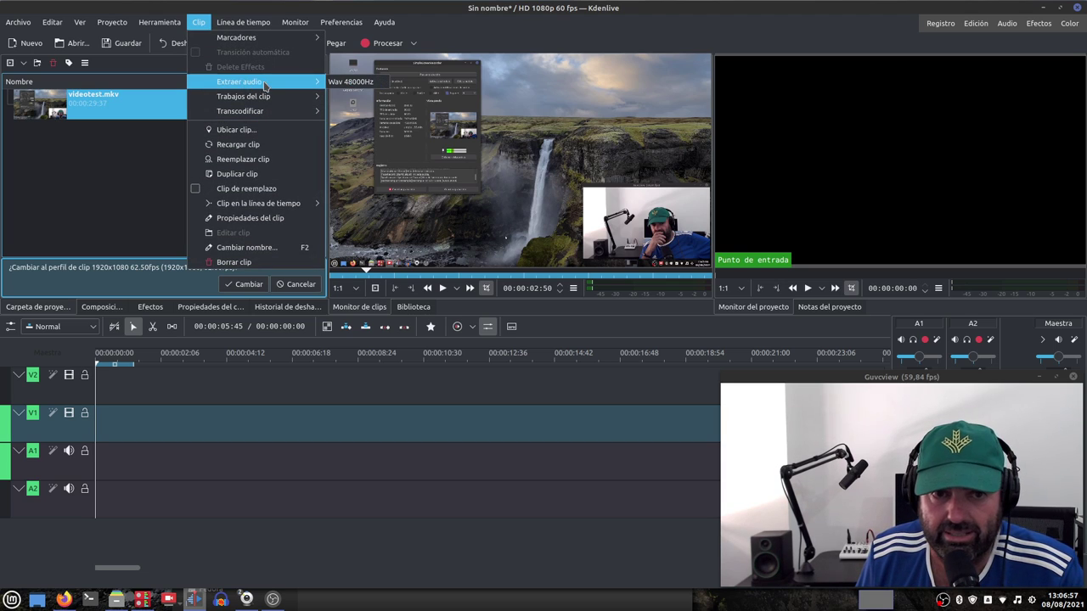
left_click(352, 85)
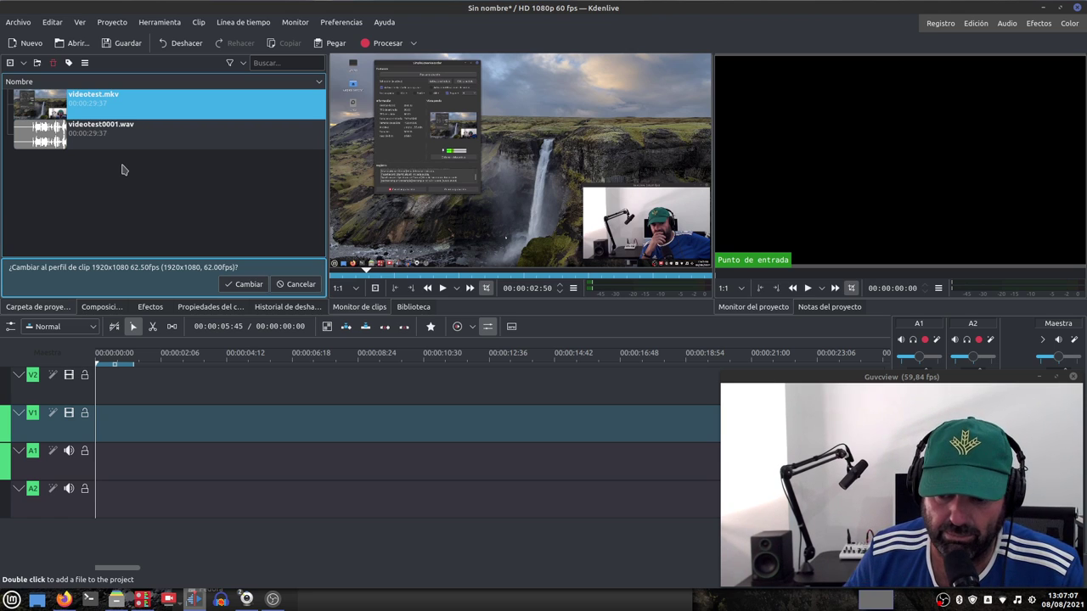
Step: Check the Vídeos folder and Kdenlive's project bin for the extracted WAV file, leaving Kdenlive minimized
left_click(1060, 7)
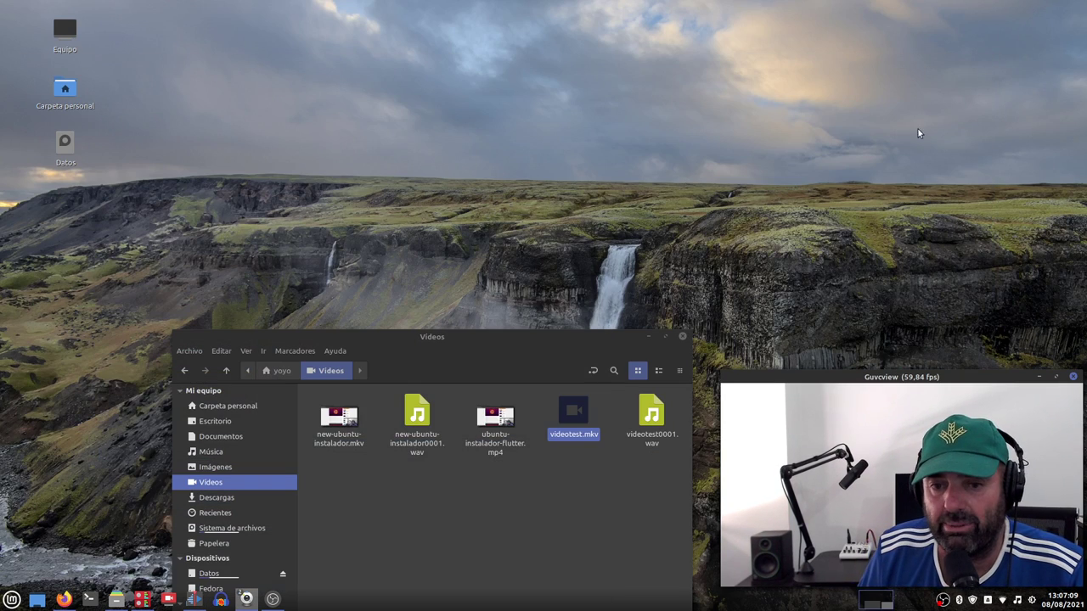
left_click_drag(534, 340, 521, 107)
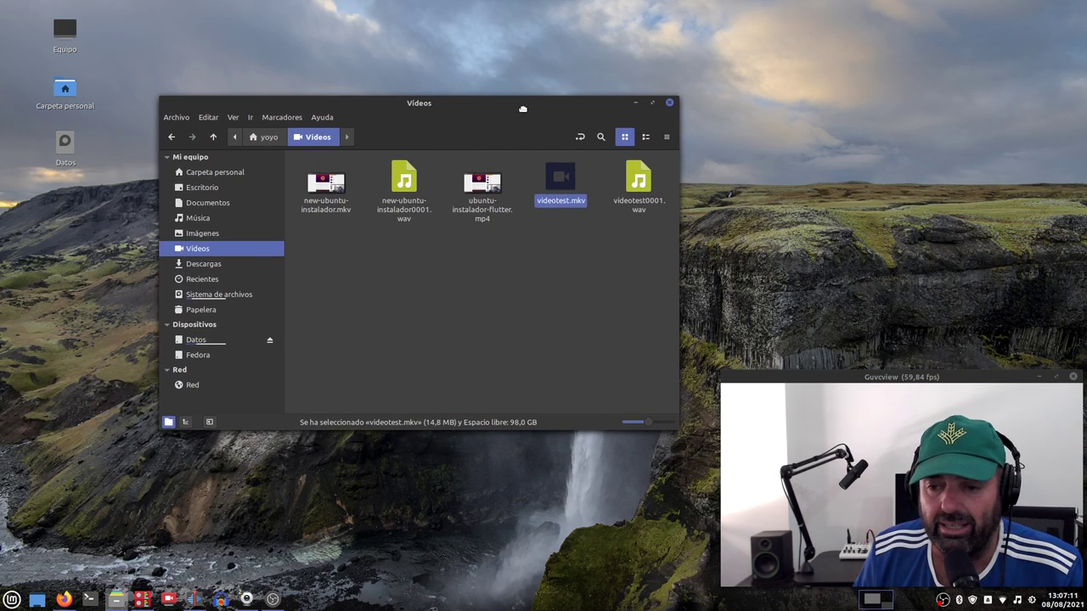
left_click(579, 276)
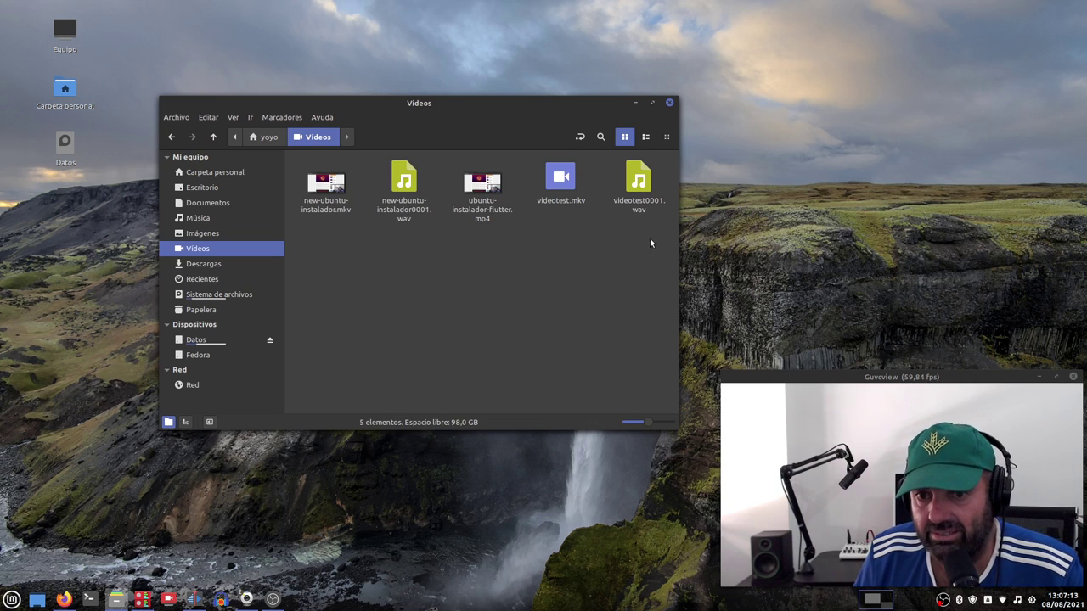
left_click(191, 604)
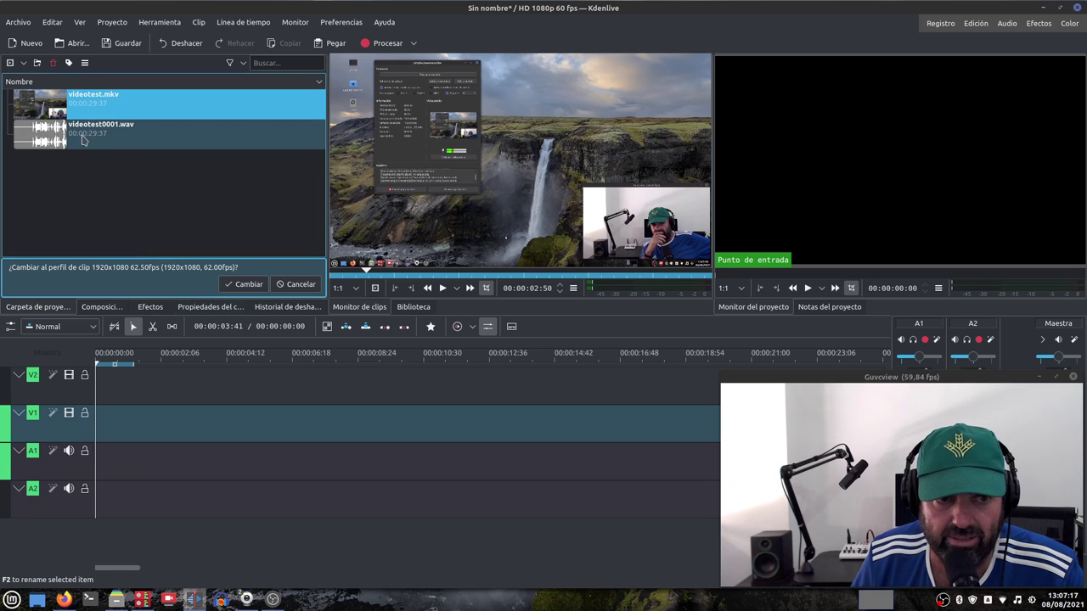
left_click(1044, 7)
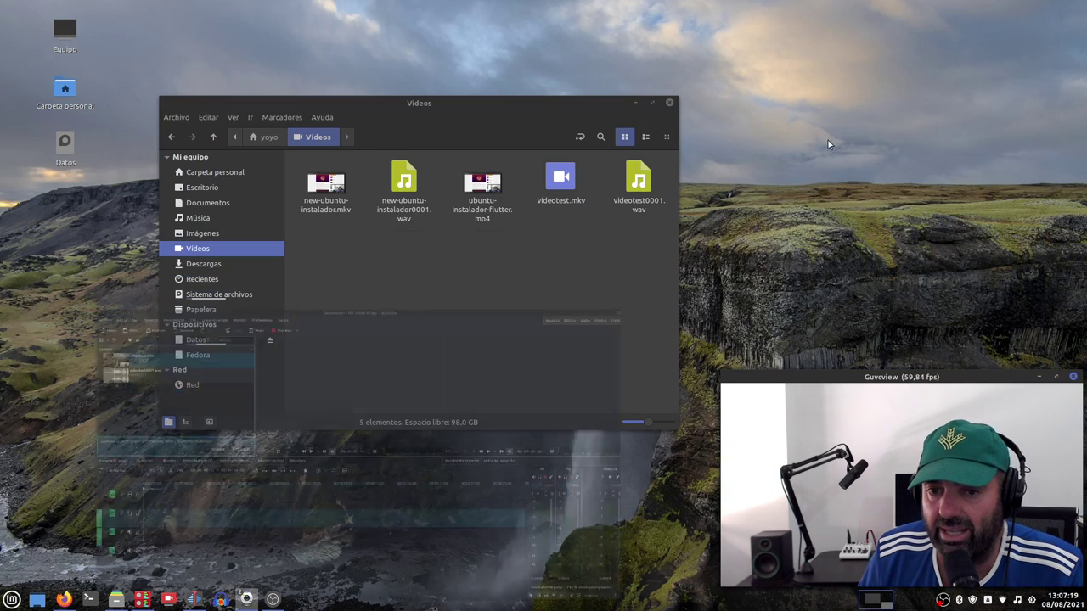
Step: Switch to Audacity and import videotest0001.wav from the Vídeos folder, with the file manager window placed below it
left_click_drag(545, 109, 645, 352)
left_click(637, 210)
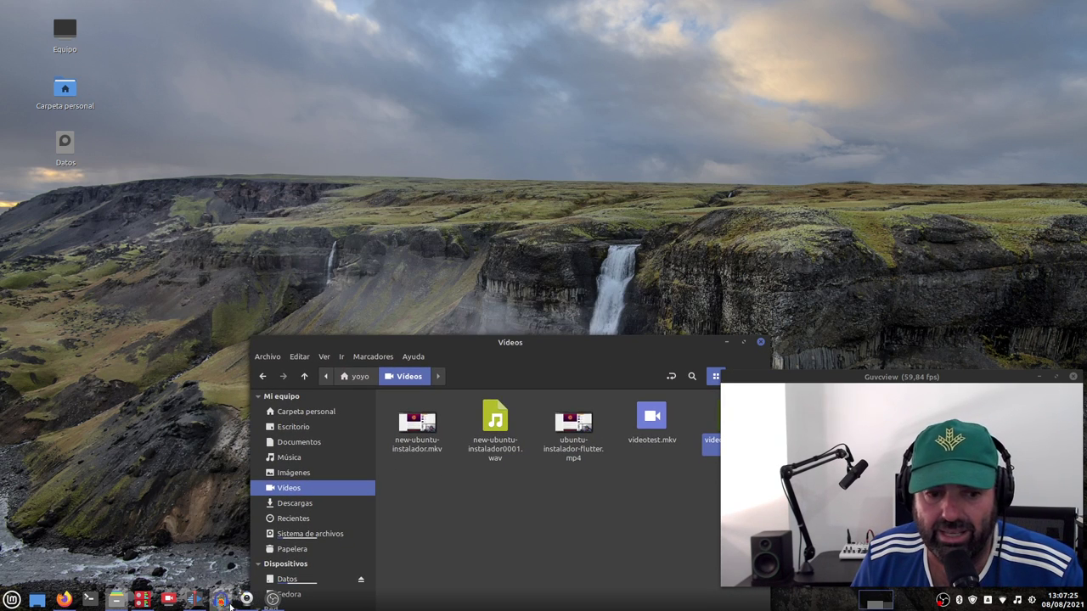
mouse_move(246, 594)
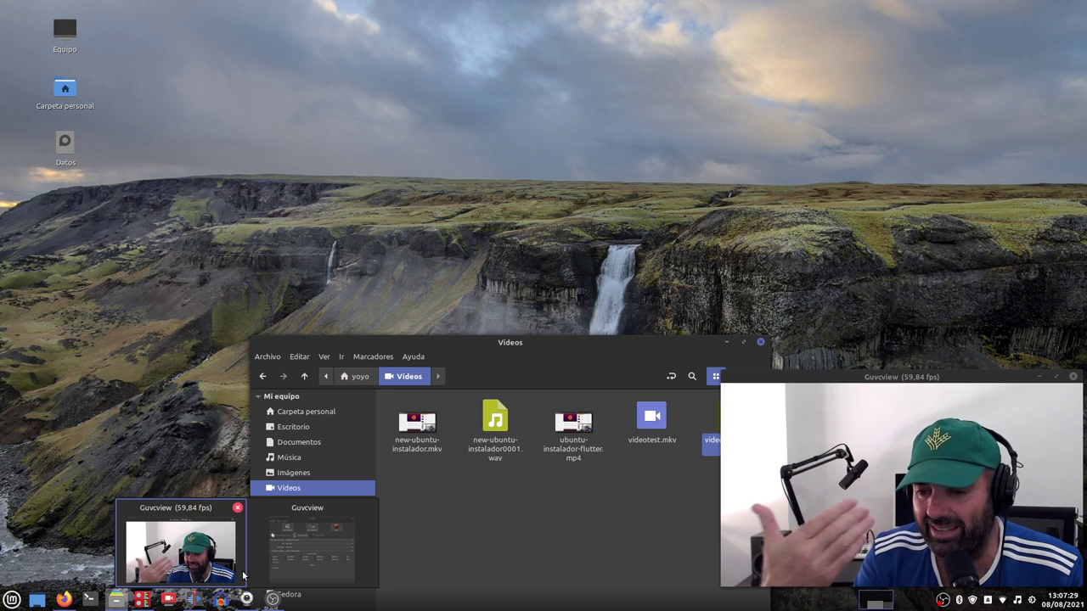
mouse_move(251, 574)
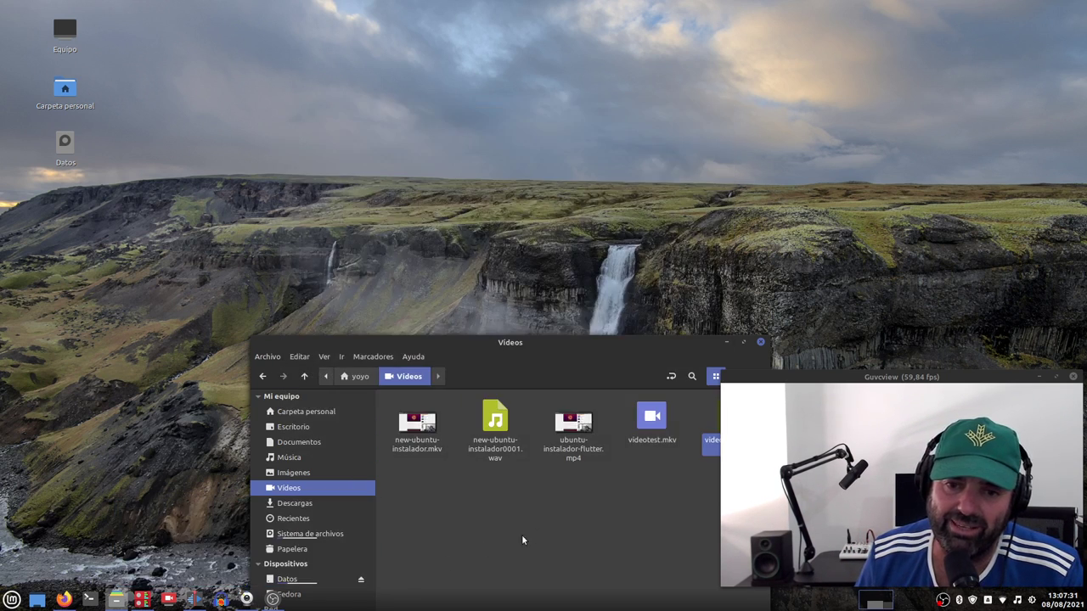
left_click_drag(581, 342, 557, 373)
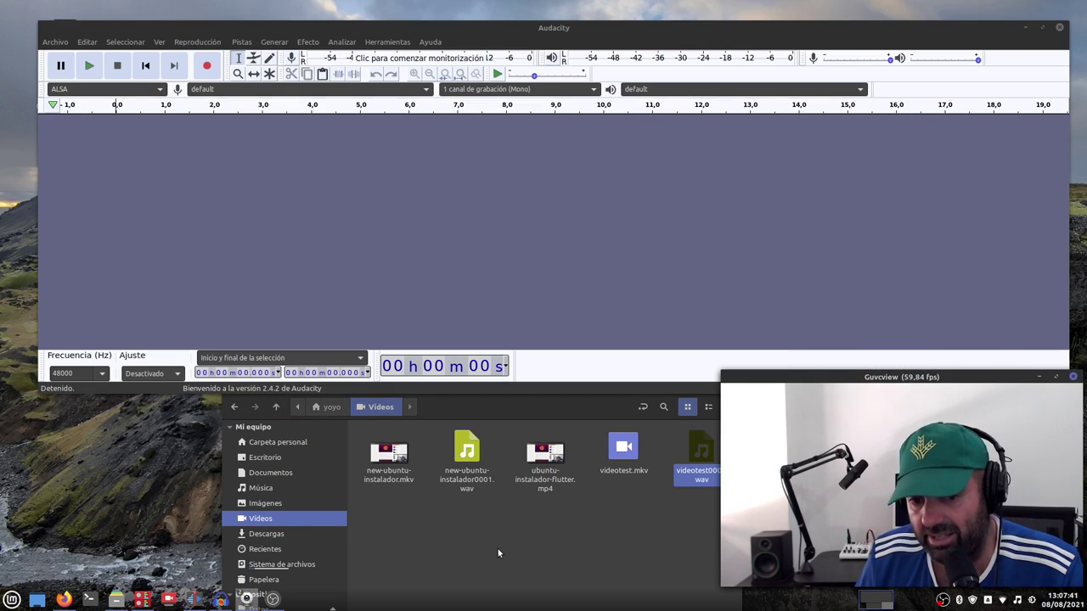
left_click(497, 548)
left_click_drag(513, 424, 431, 432)
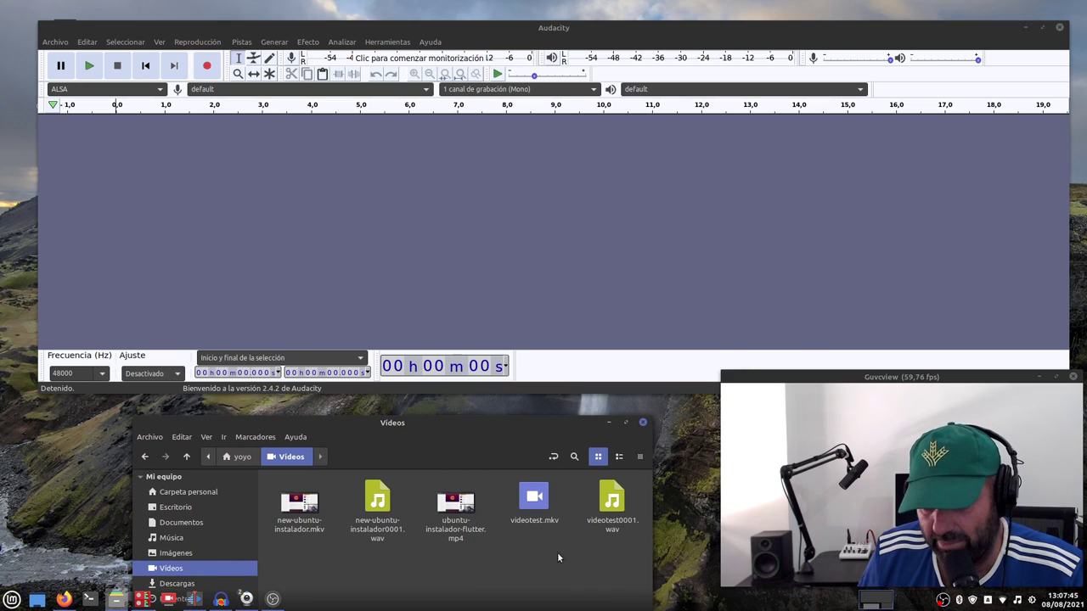
left_click_drag(618, 512, 359, 315)
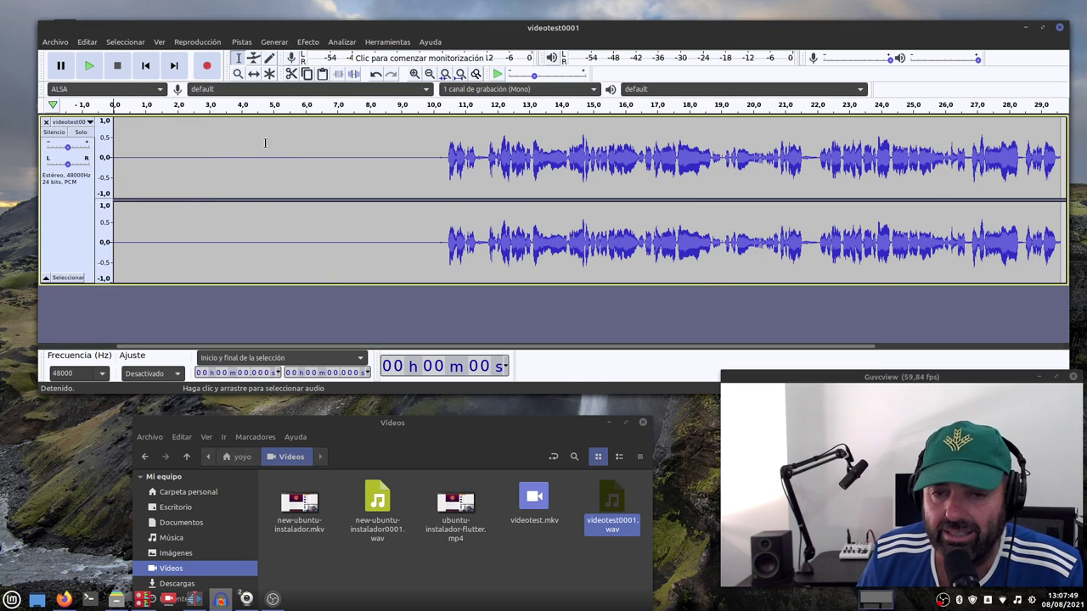
Step: Play the speechless opening seconds of the imported track to listen for background noise, and stop playback
left_click(151, 104)
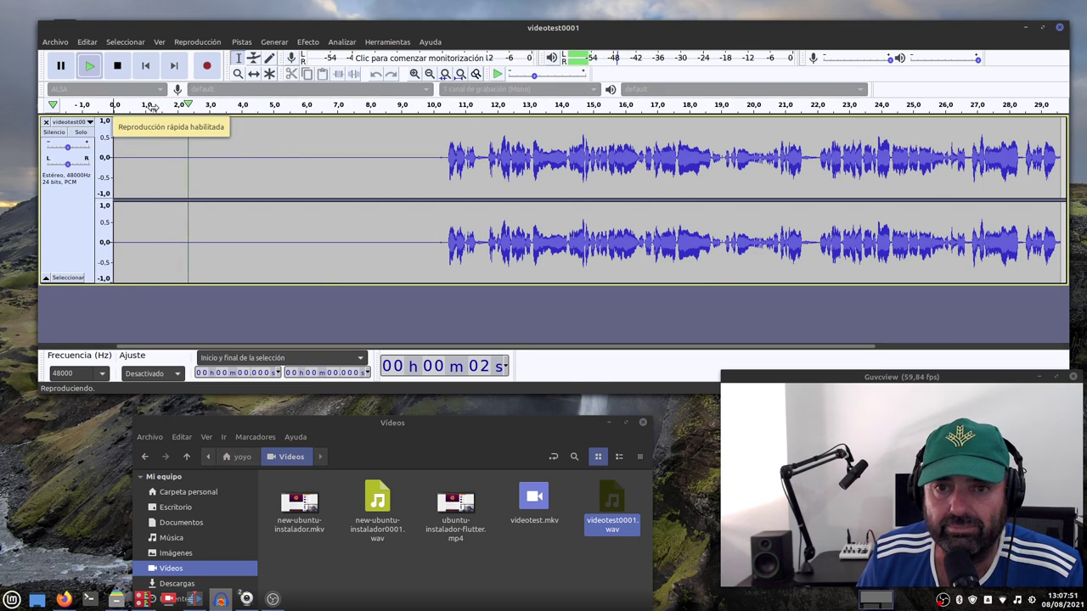
left_click(151, 106)
key("space")
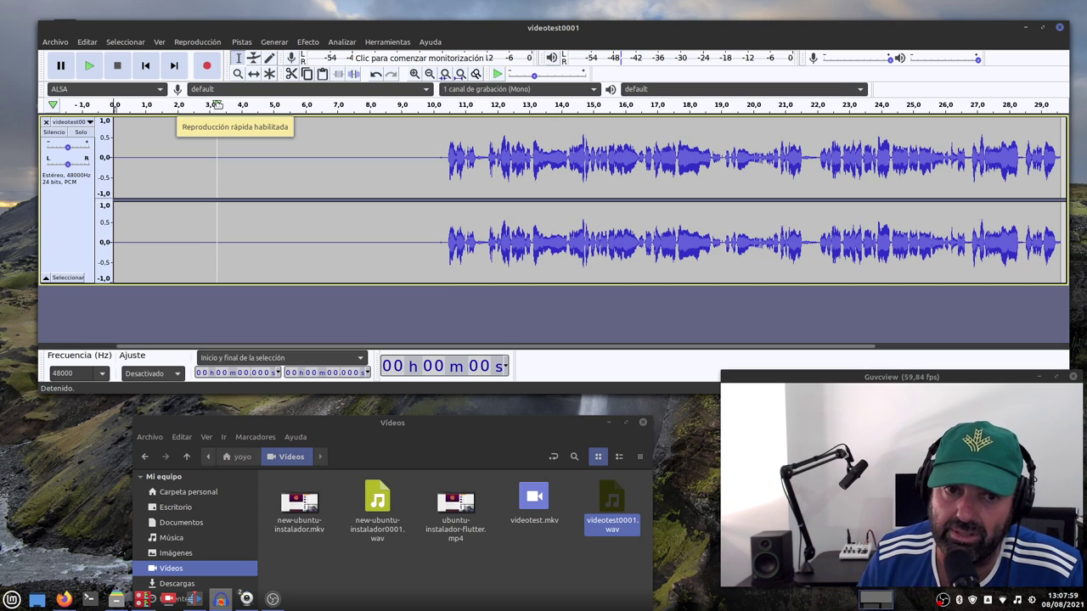
left_click(217, 104)
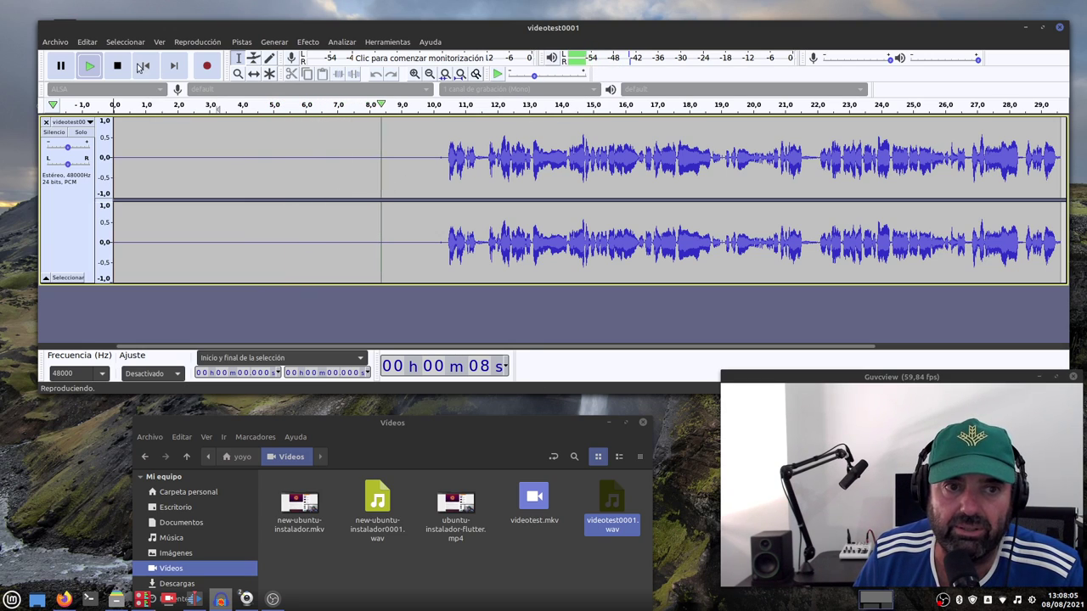
left_click(118, 65)
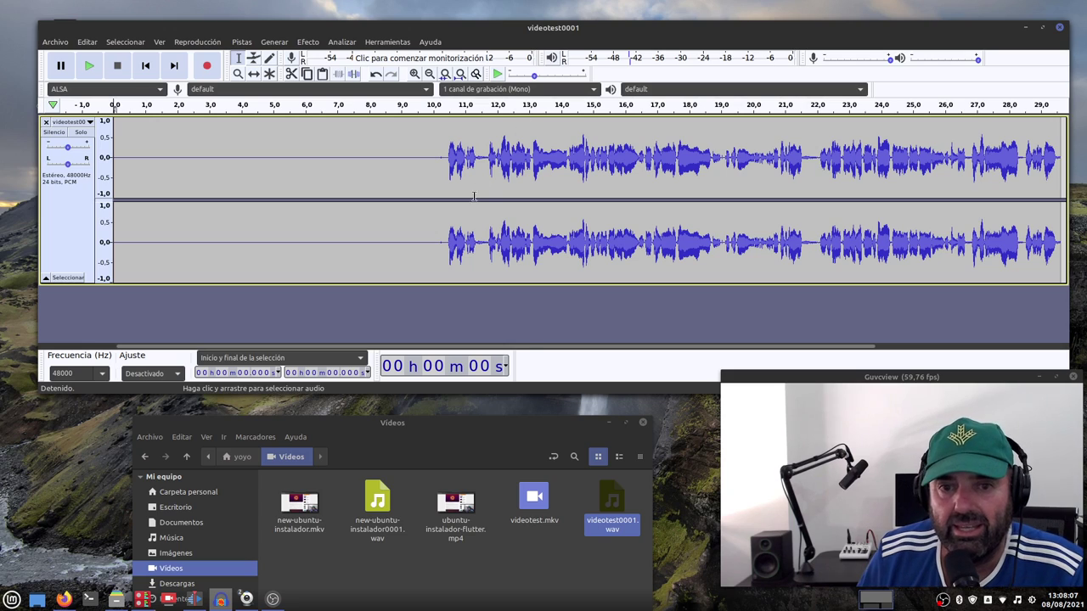
Step: Select the speechless stretch from about 2.1 to 9.8 s and capture it as the noise profile for Reducción de ruido
left_click_drag(424, 244, 179, 142)
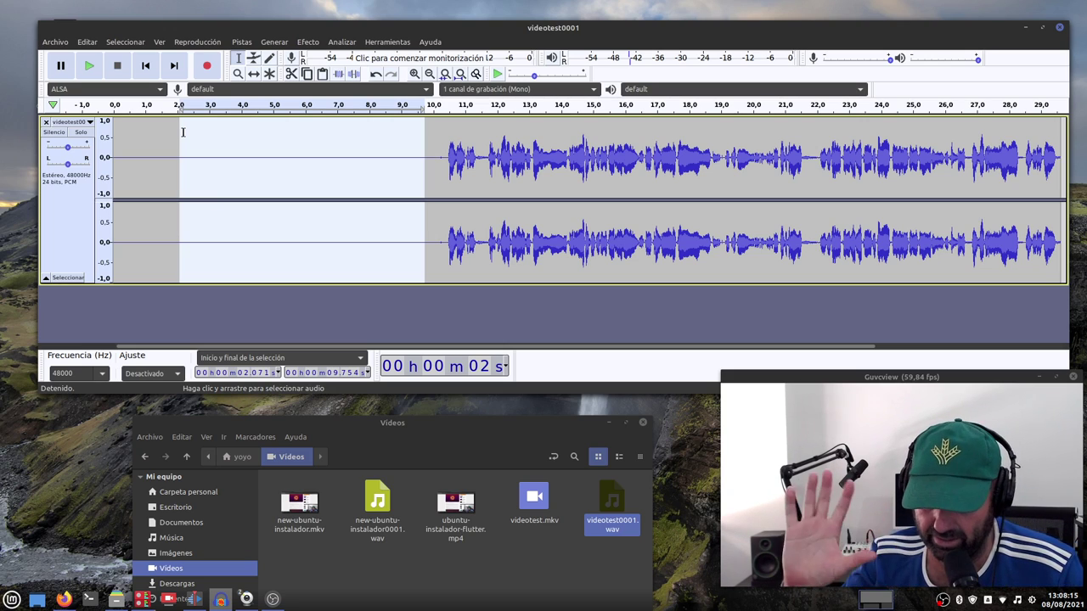
left_click(307, 42)
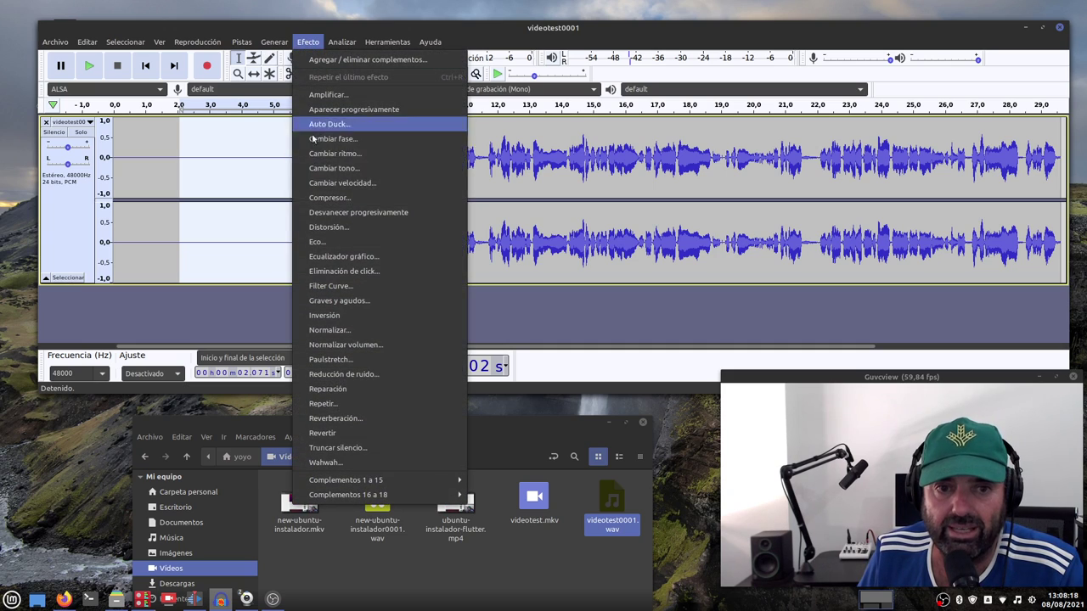
left_click(357, 374)
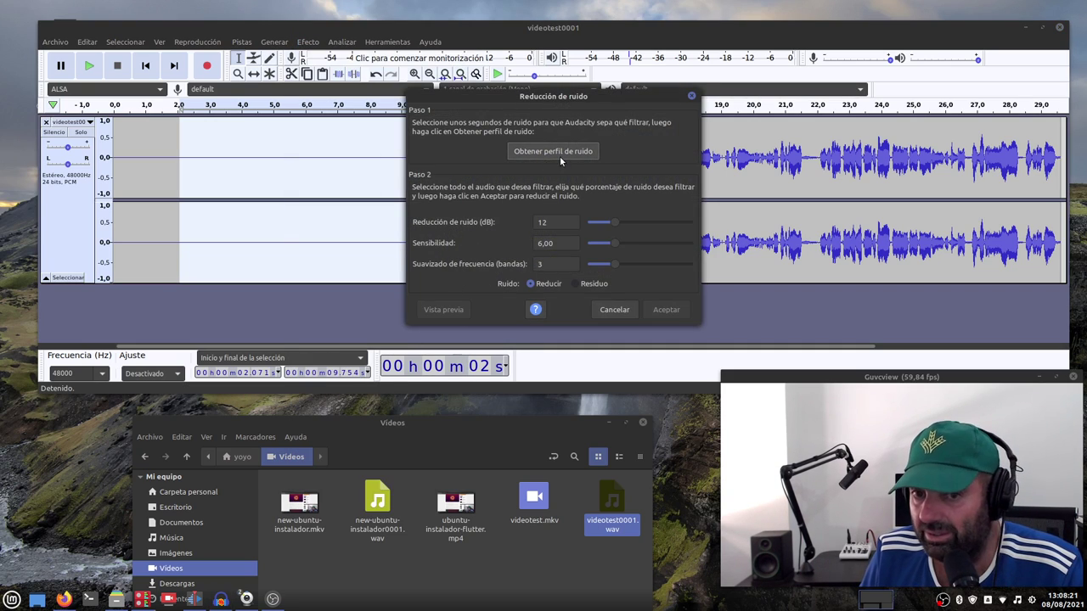
left_click(586, 151)
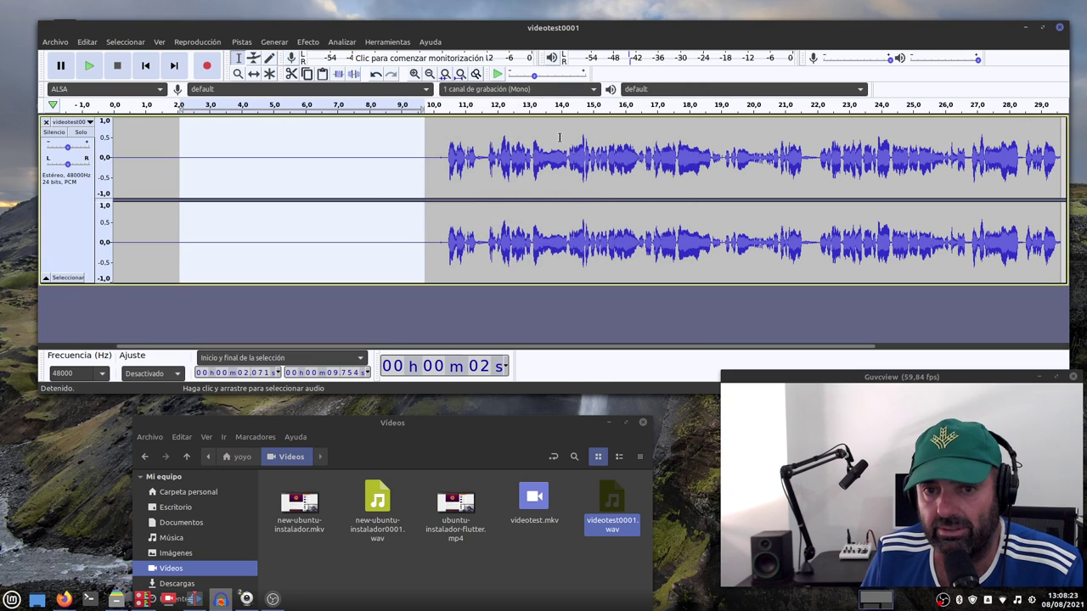
Step: Apply Reducción de ruido to the whole track with 12 dB reduction, sensitivity 6,00 and 3 smoothing bands
left_click(74, 228)
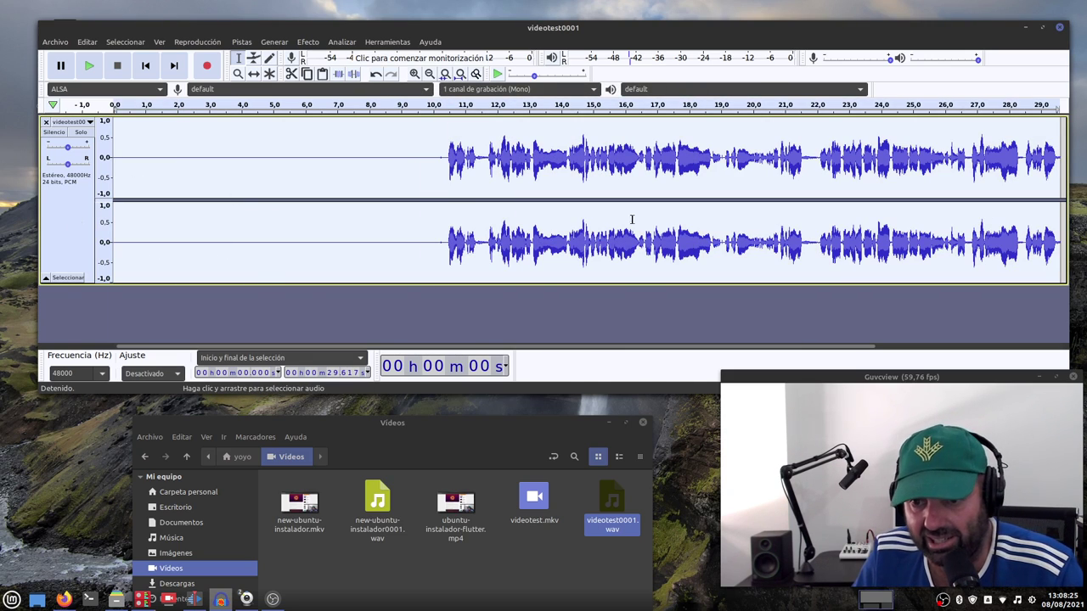
left_click(307, 42)
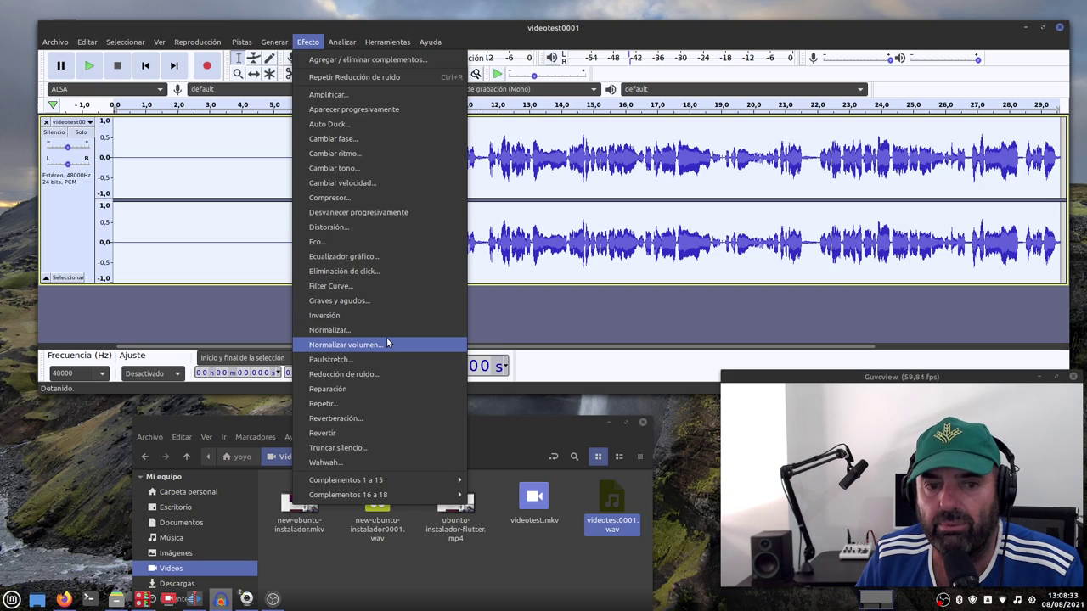
left_click(364, 377)
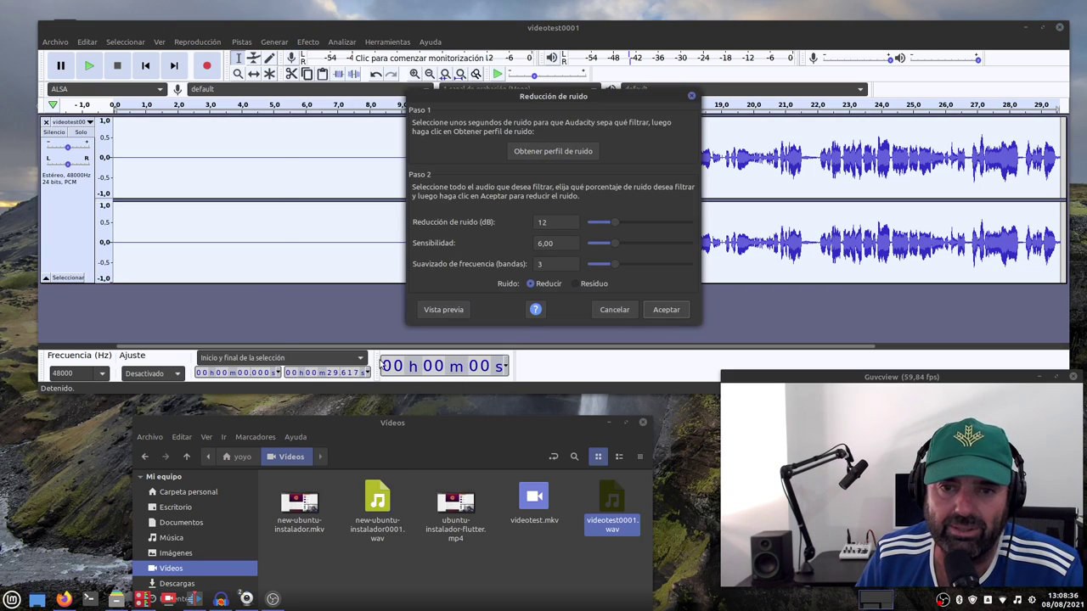
left_click(661, 310)
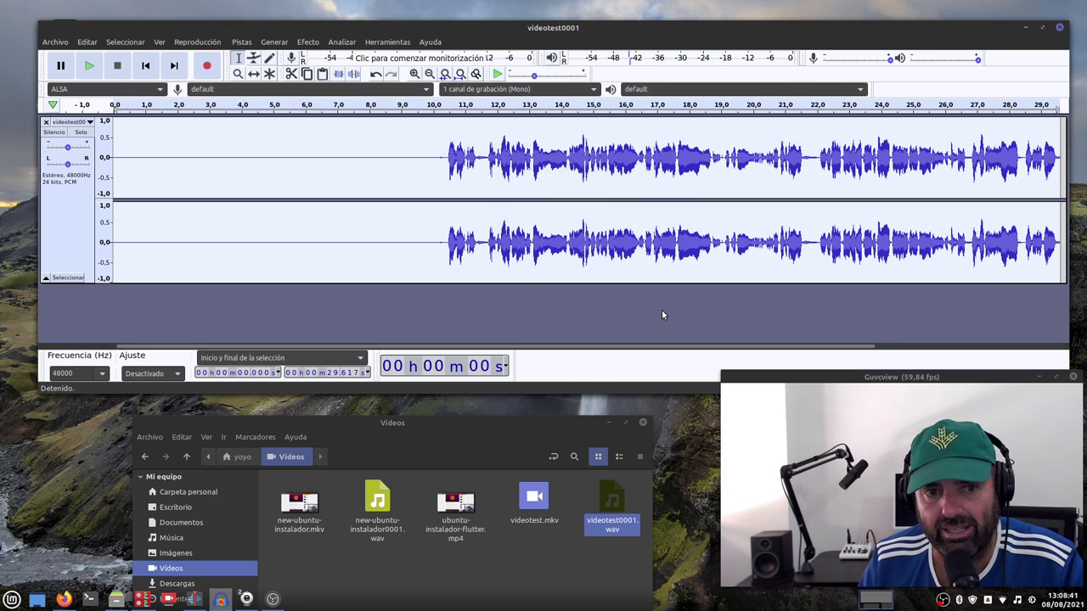
Step: Play the noise-reduced opening of the track to check the background noise, and stop playback
left_click(167, 118)
key("space")
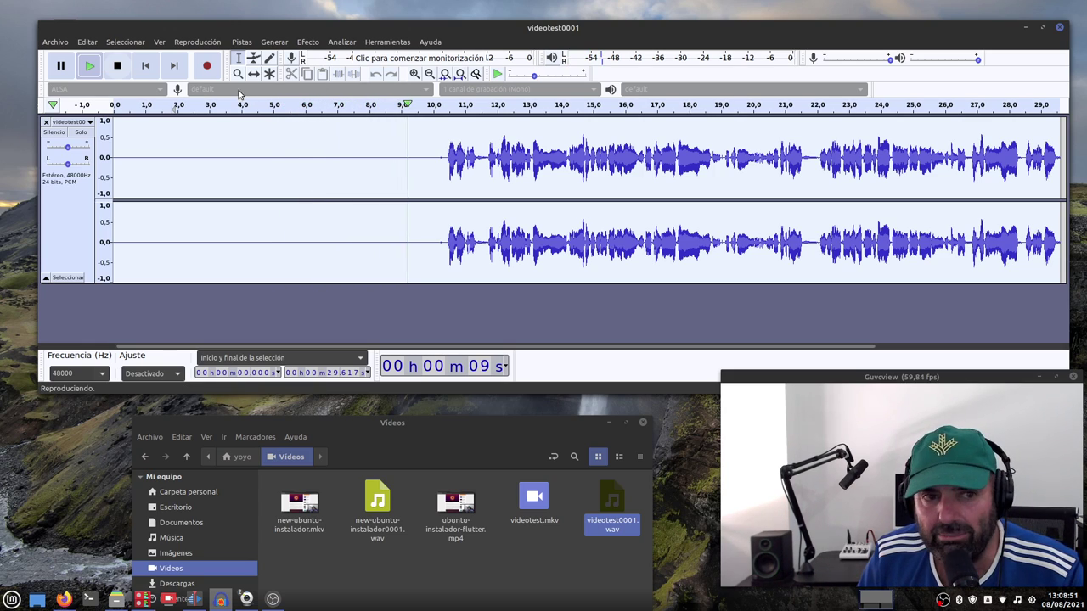
left_click(118, 68)
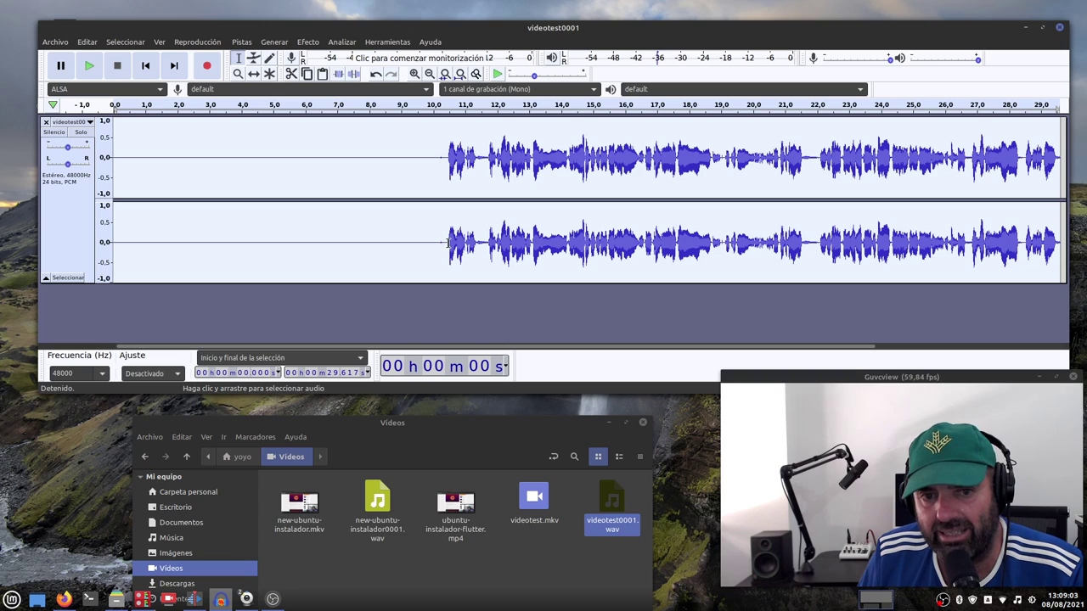
Step: Delete the silence before the speech, from the track's start to about 10.4 s
left_click_drag(446, 243, 2, 108)
left_click(86, 41)
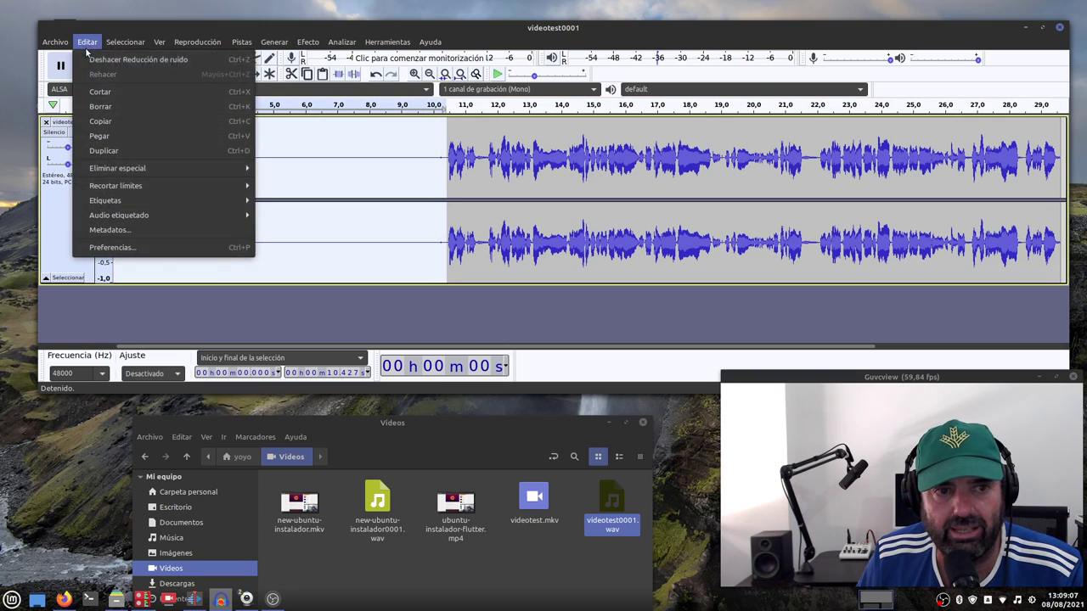
left_click(111, 107)
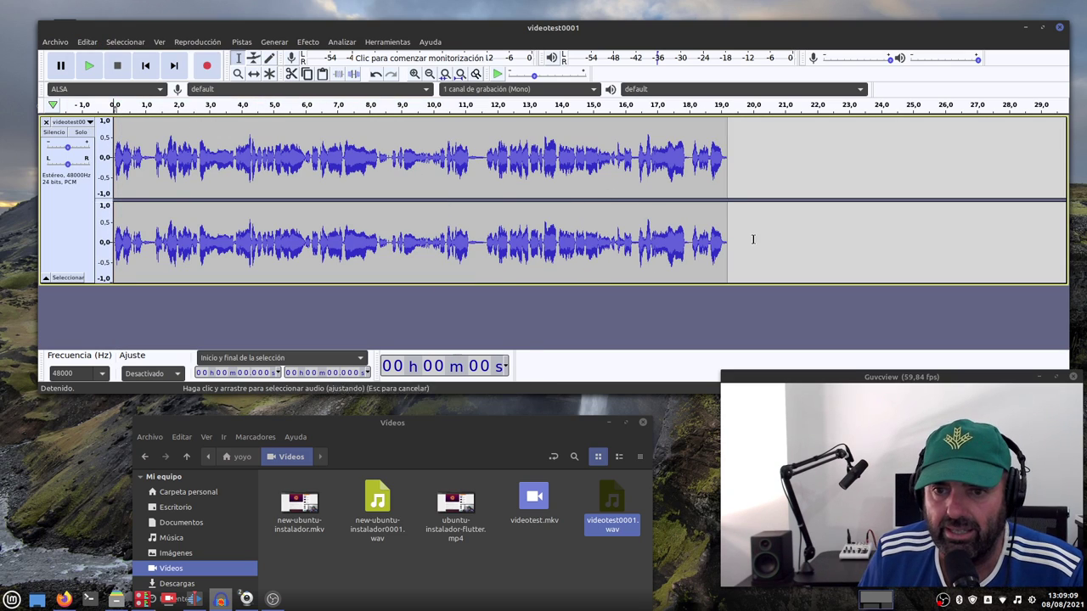
Step: Apply Compresor to the whole track with threshold -15 dB, noise floor -40 dB, ratio 2:1, attack 0,20 s and decay 1,0 s
left_click(76, 209)
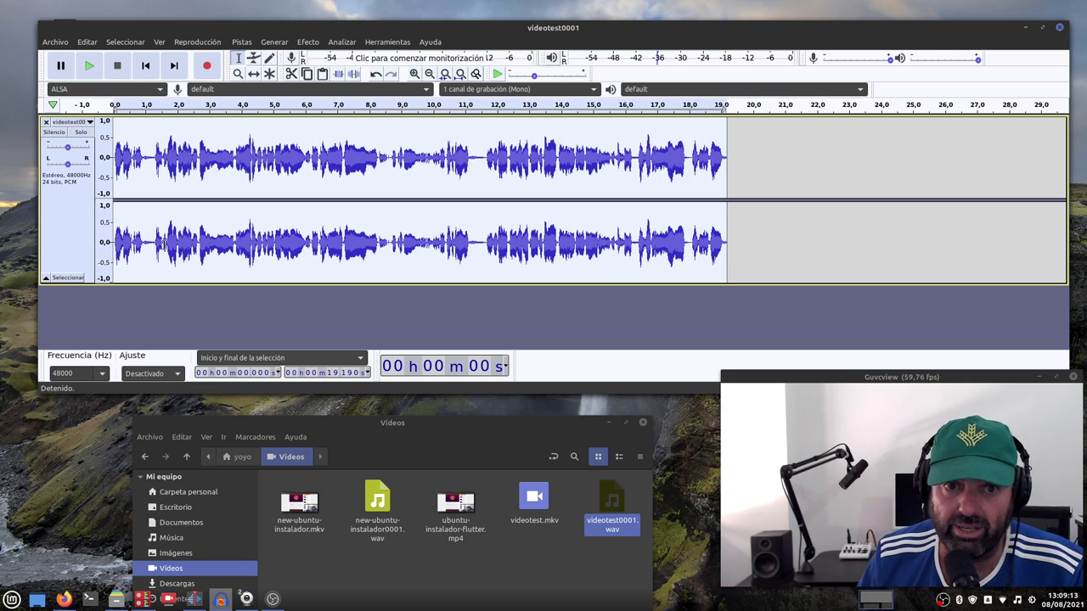
left_click(307, 42)
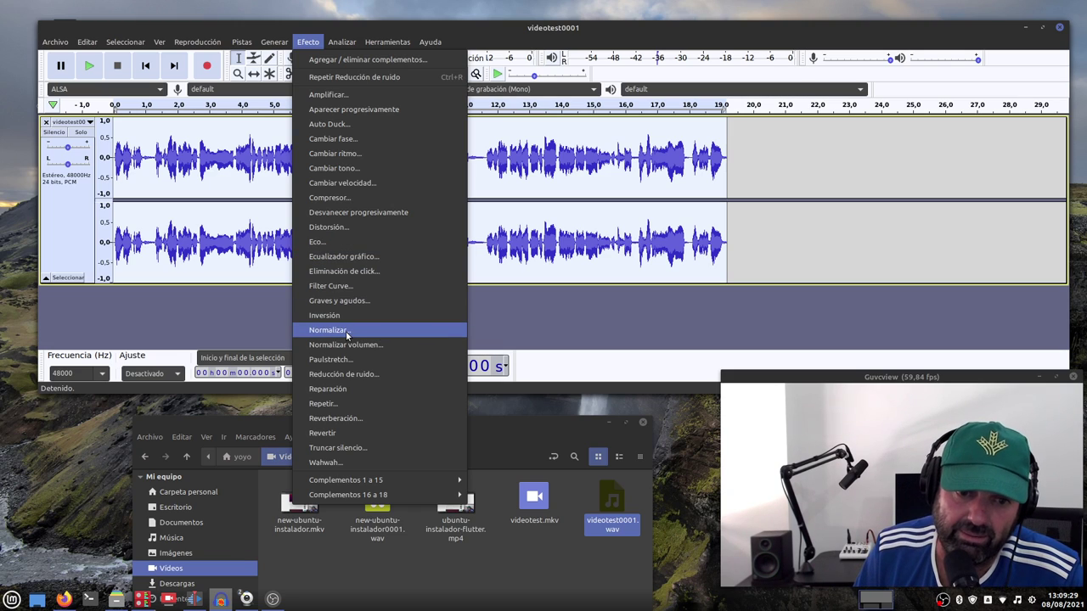
left_click(373, 197)
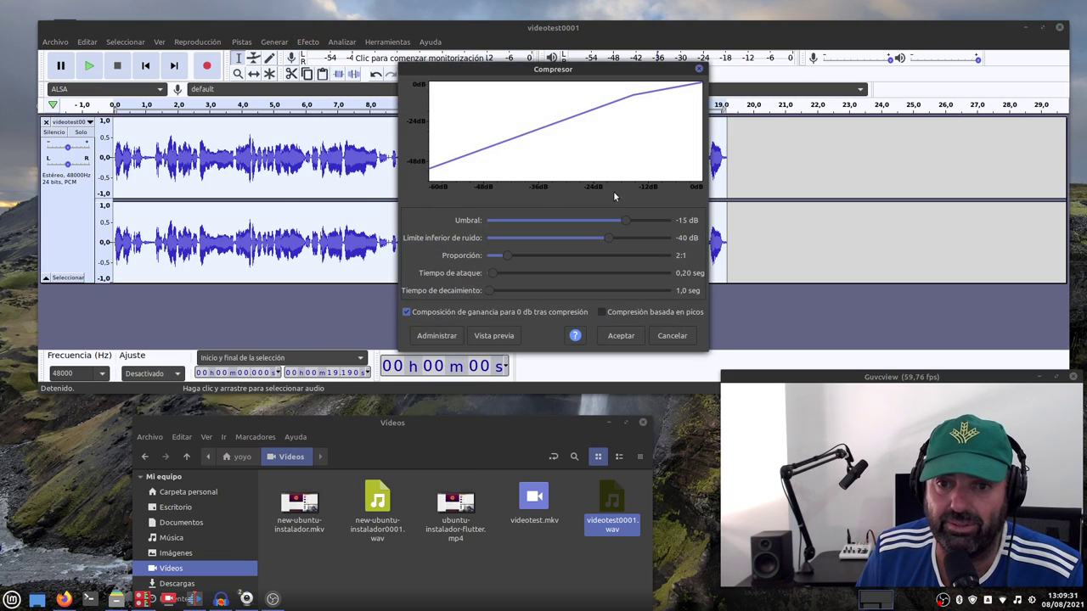
left_click(633, 338)
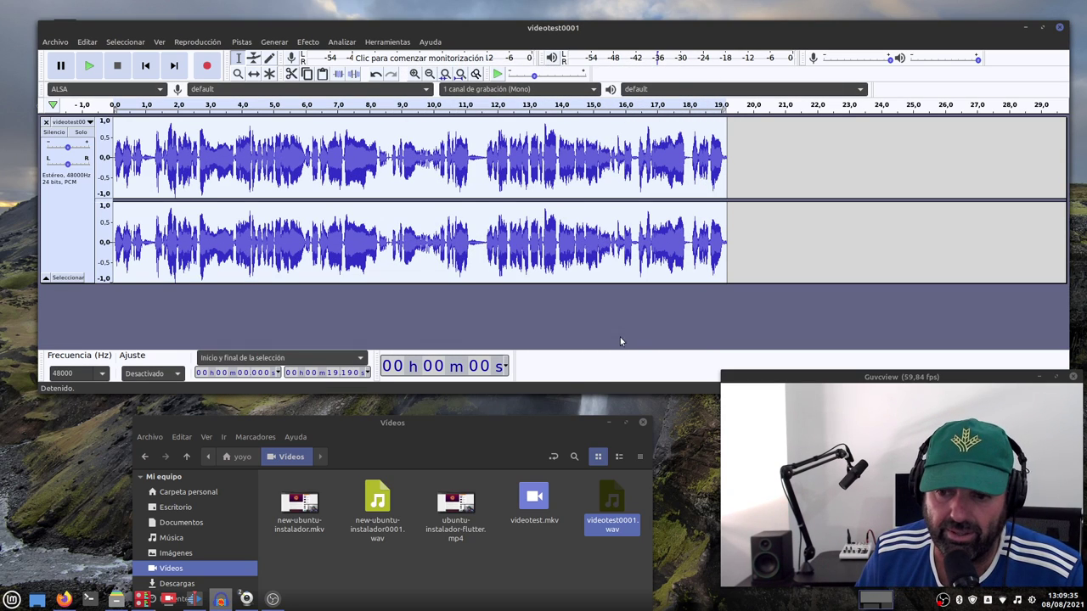
Step: Apply Limitador to the whole track as Límite fuerte at -3 dB with 10 ms hold and no makeup gain
left_click(90, 251)
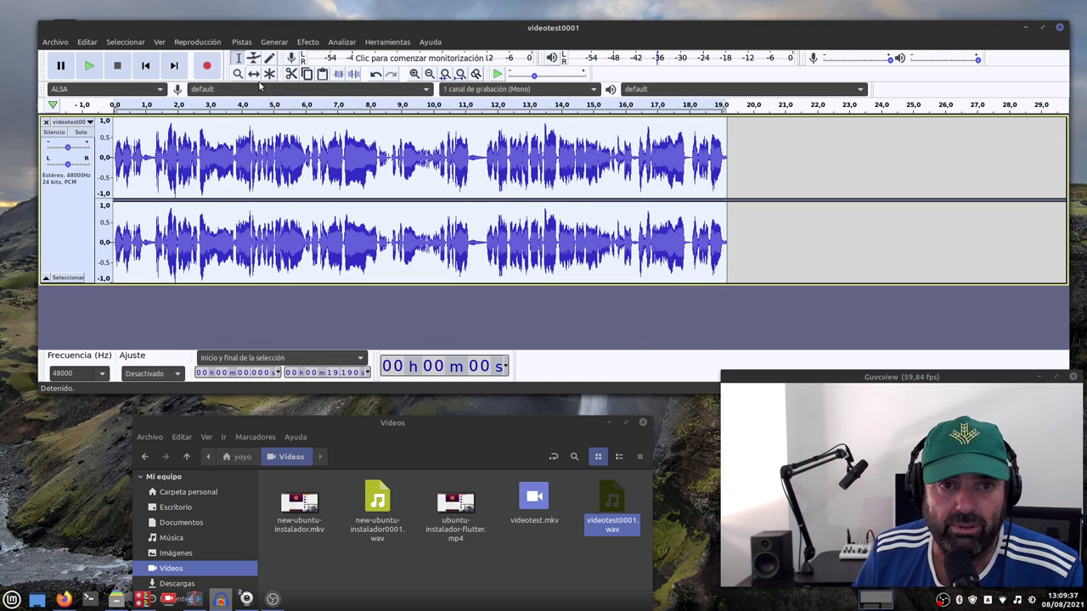
left_click(307, 41)
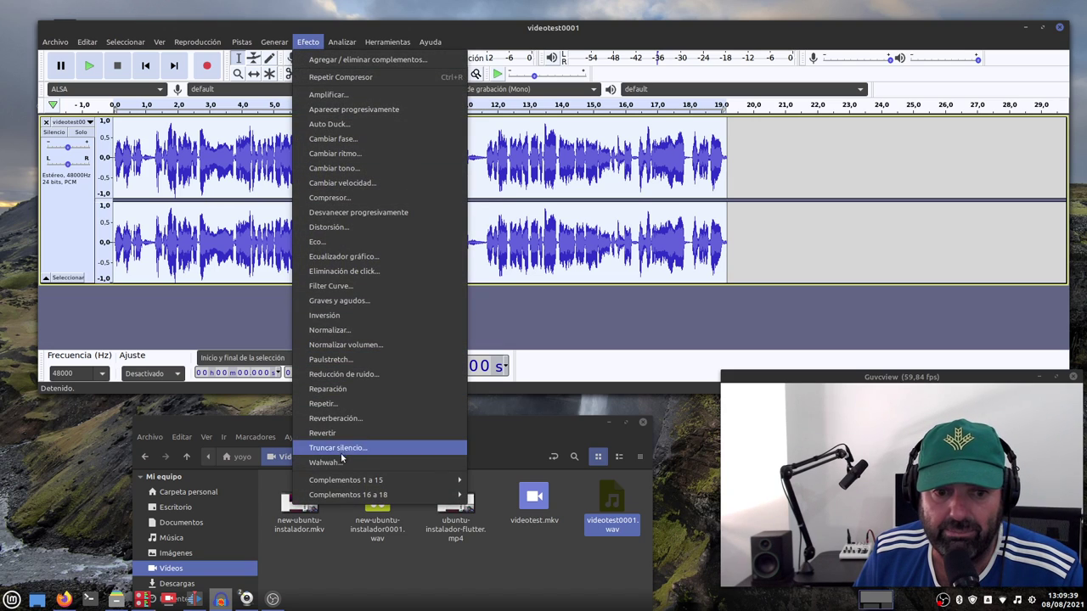
mouse_move(352, 480)
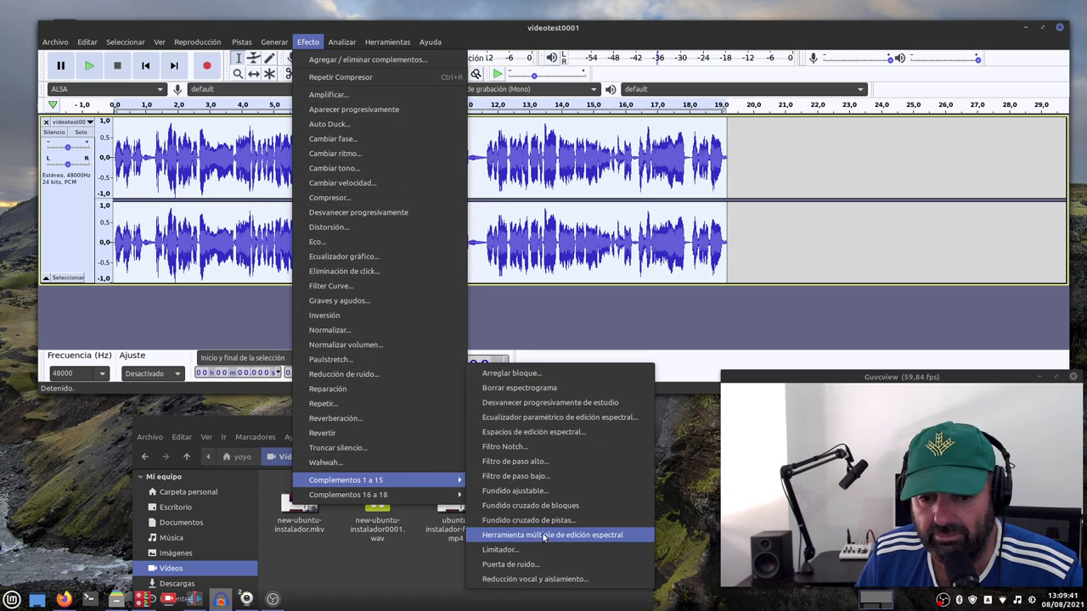
left_click(520, 550)
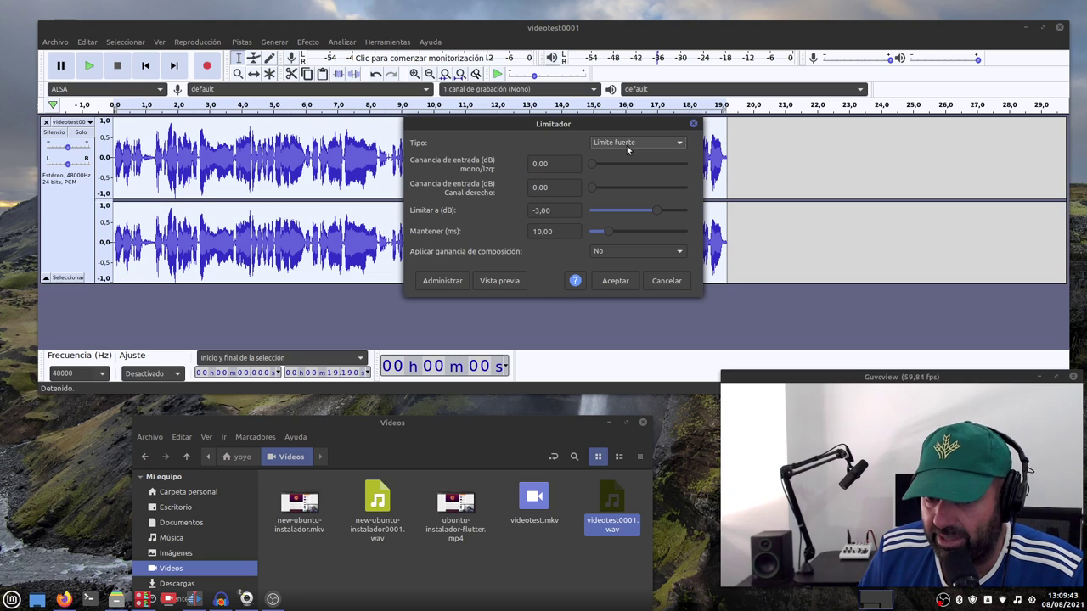
left_click(614, 281)
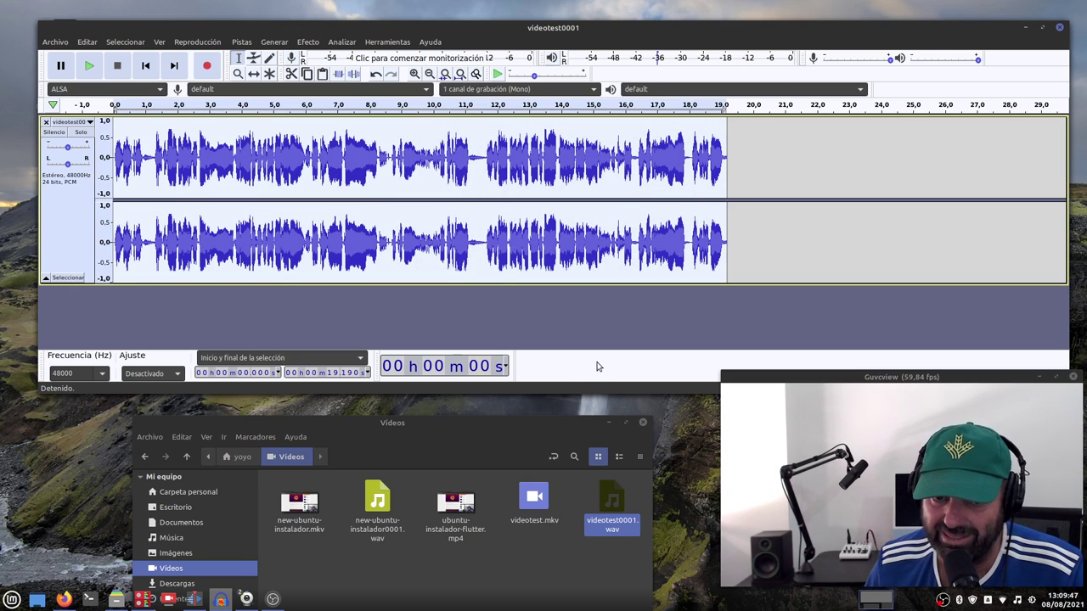
Step: Normalize the whole track's perceived loudness to -14 LUFS with Normalizar volumen
left_click(307, 41)
left_click(370, 344)
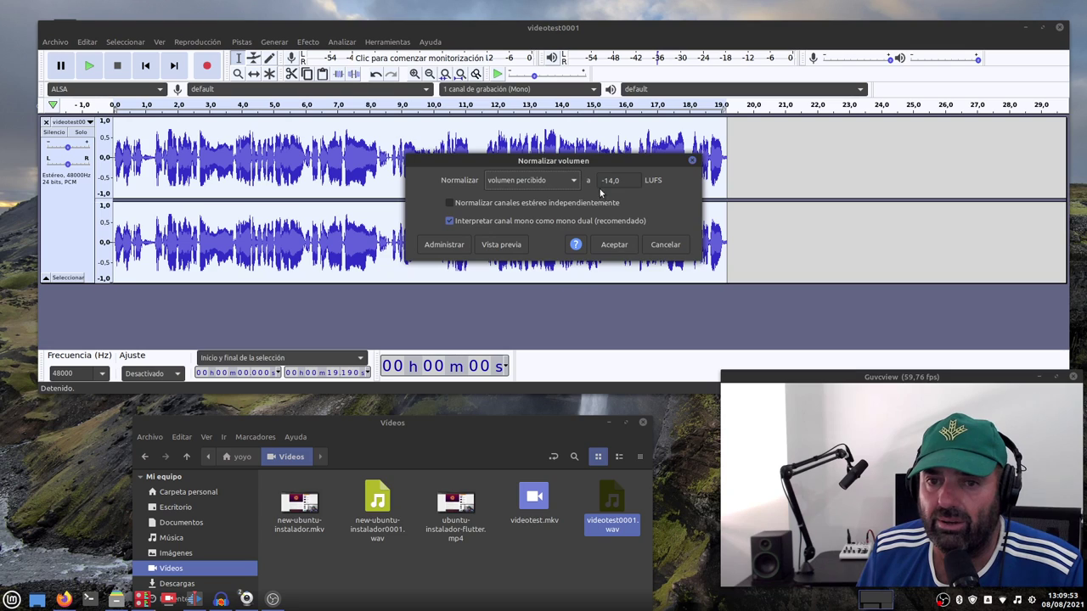
left_click(616, 245)
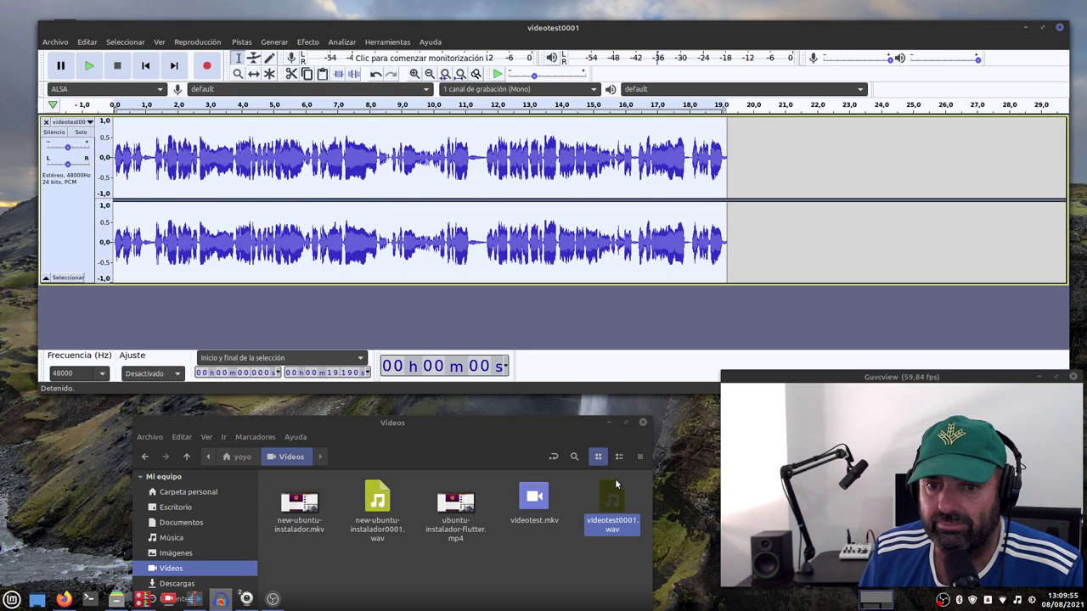
Step: Play the processed track to hear the compressed, limited and normalized voice, and stop playback
left_click(222, 123)
key("space")
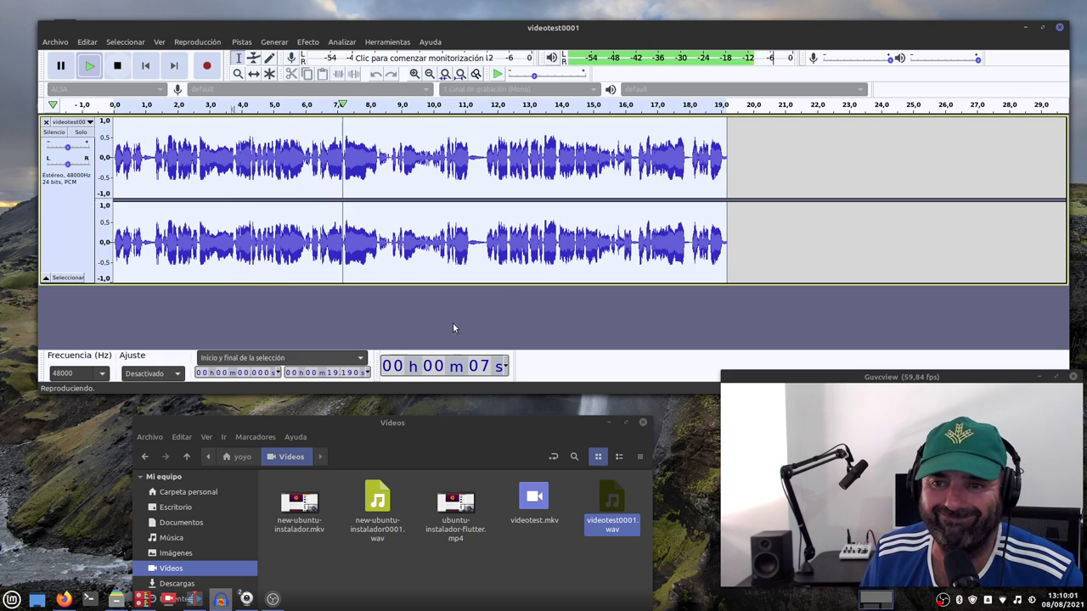
left_click(119, 70)
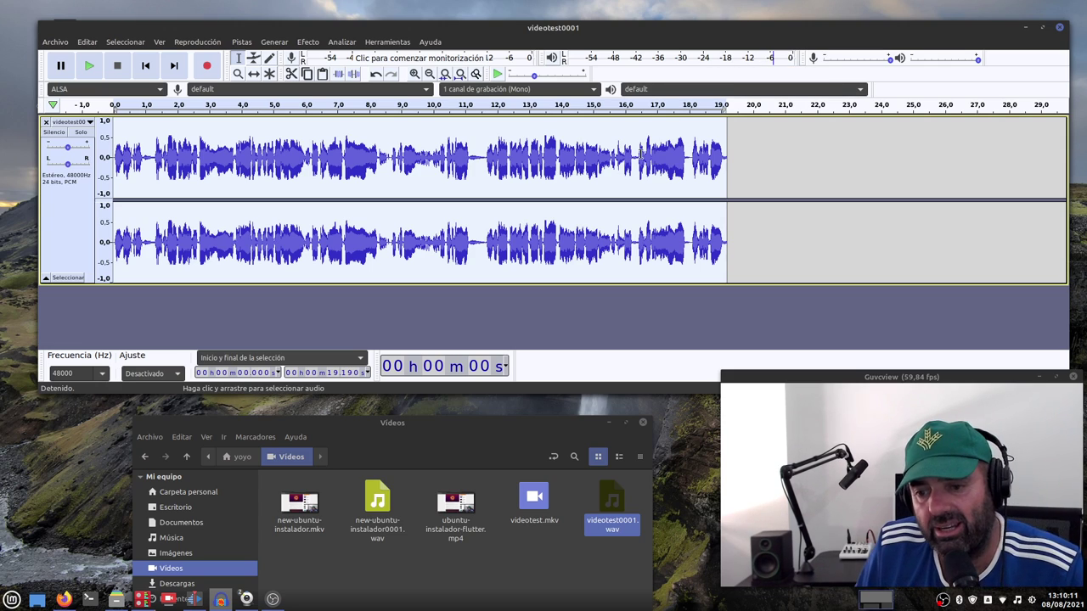
Step: Export the audio as WAV to videotest0001_audacity.wav in the home folder, with Signed 24-bit PCM encoding and Artista tag "bbbb"
left_click(65, 43)
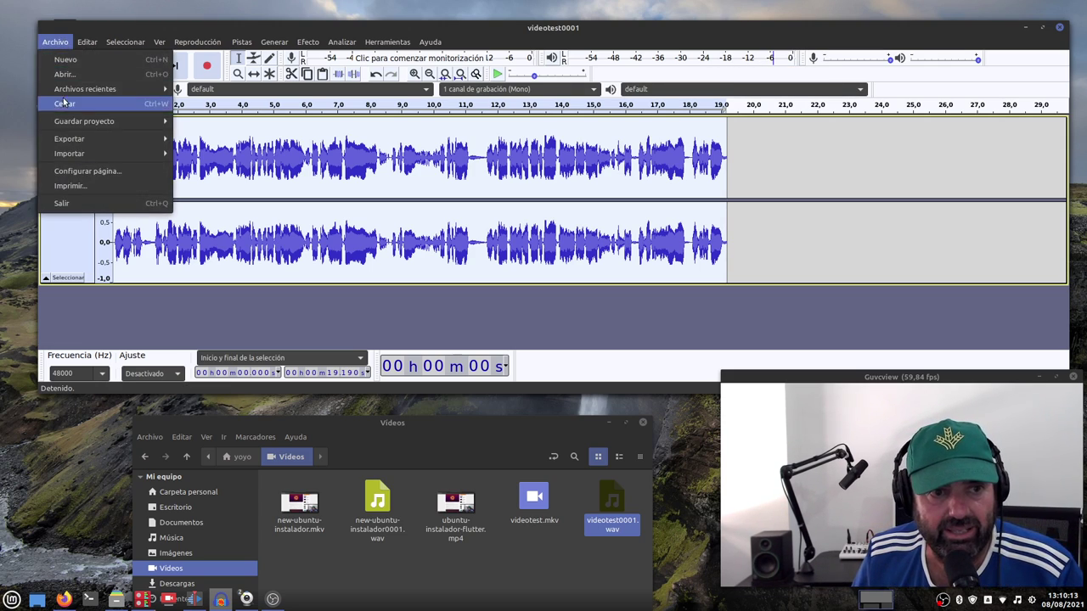
mouse_move(93, 143)
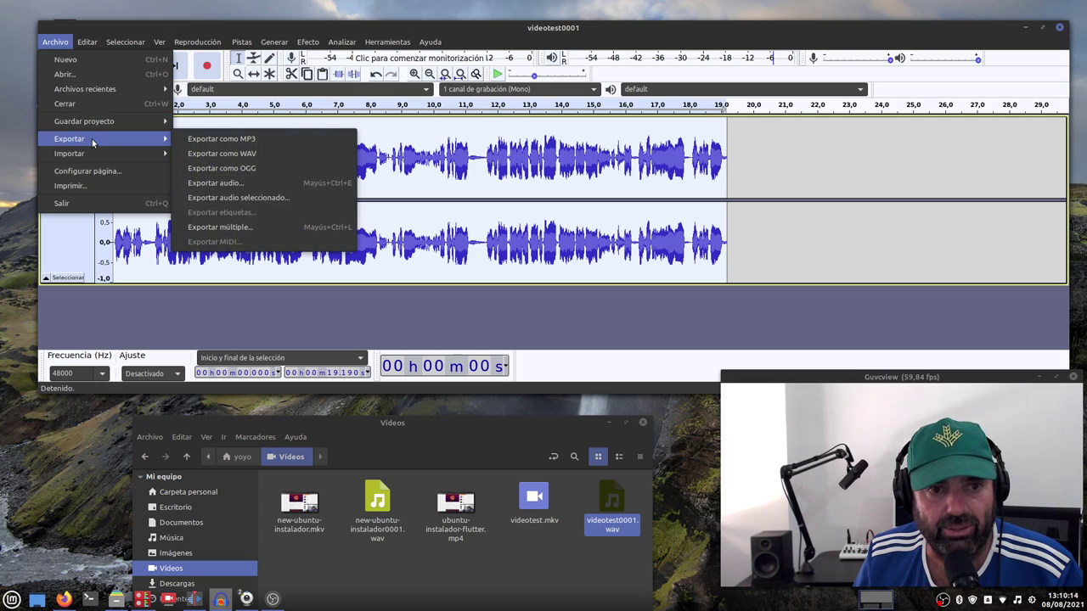
left_click(205, 153)
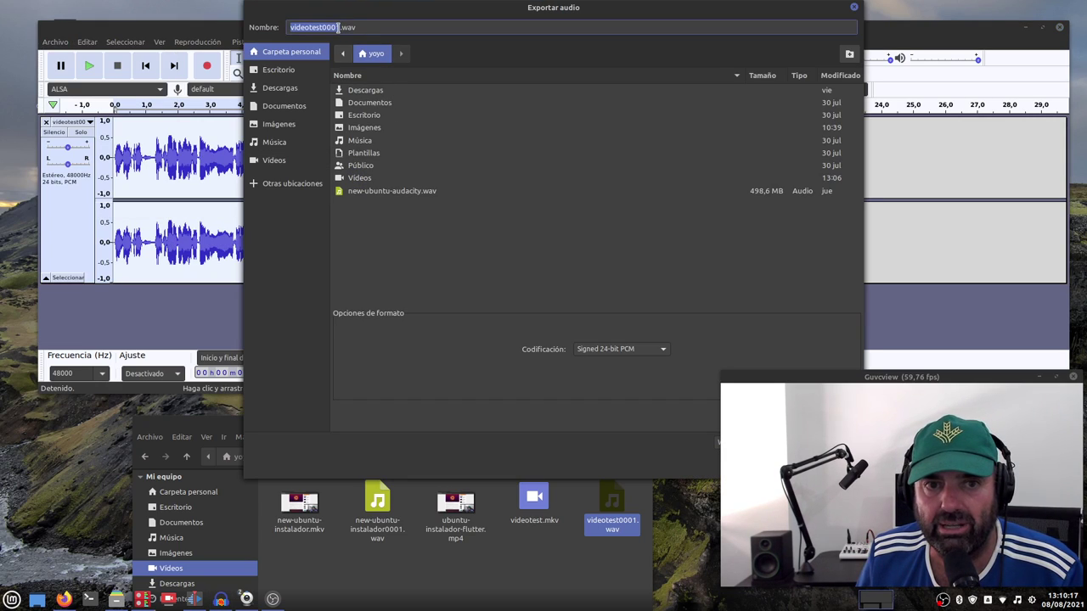
left_click(341, 28)
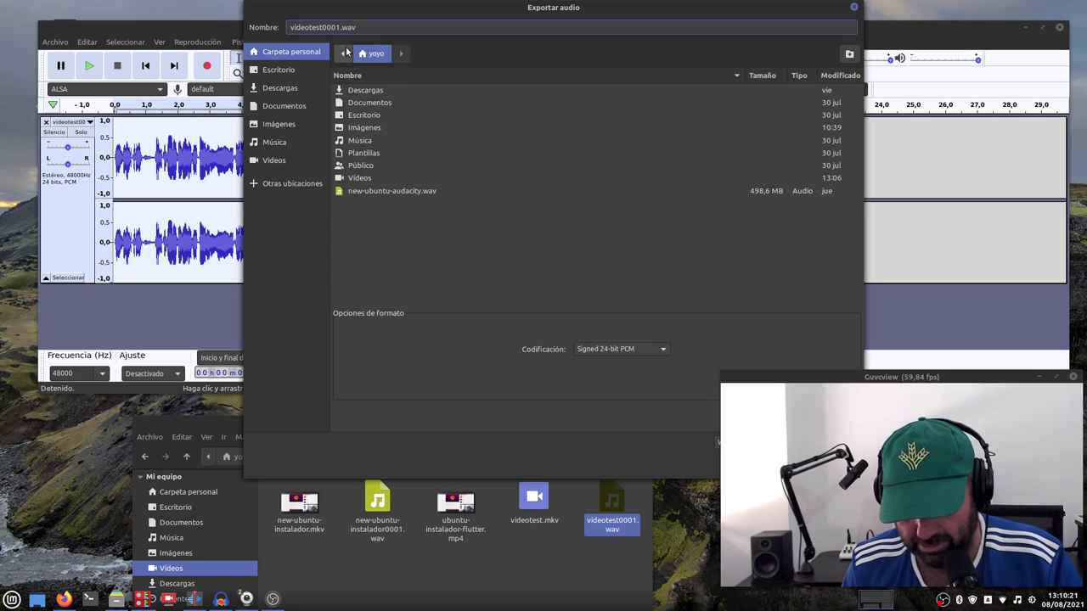
type("_audacity")
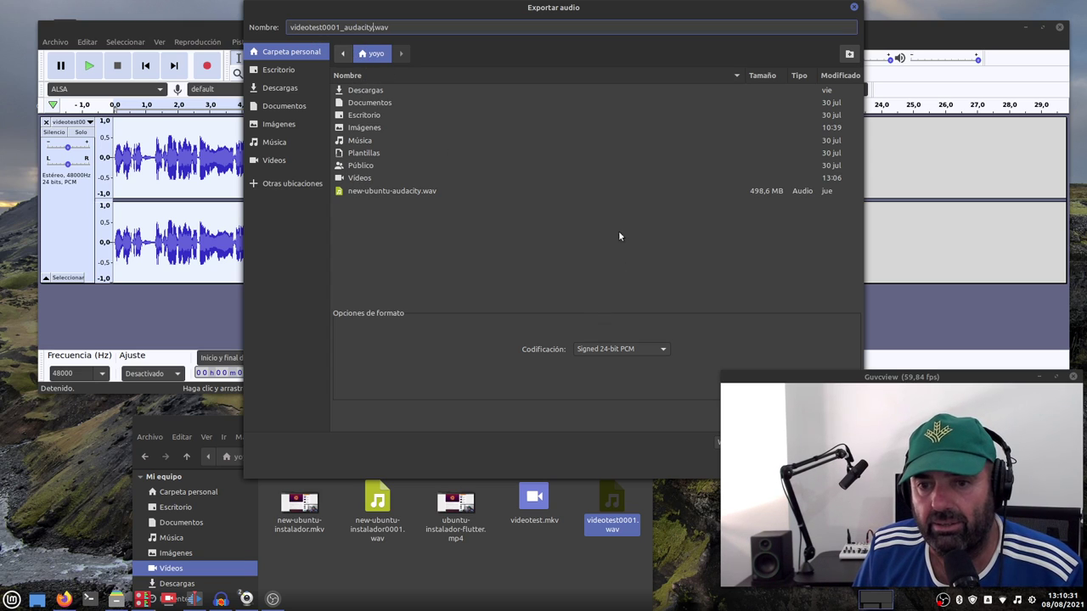
left_click_drag(669, 15, 482, 34)
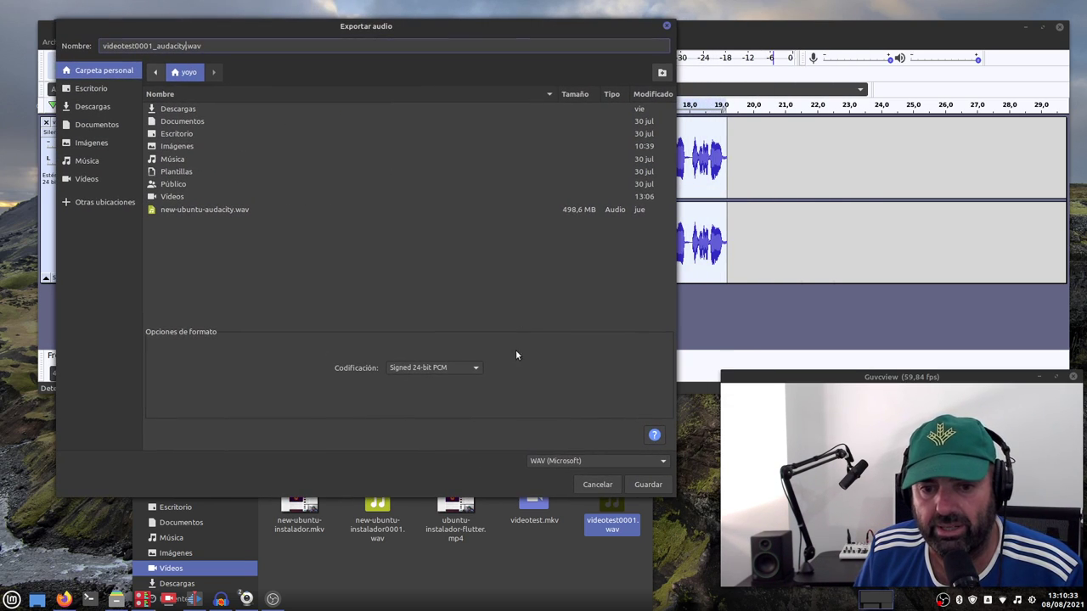
left_click(638, 490)
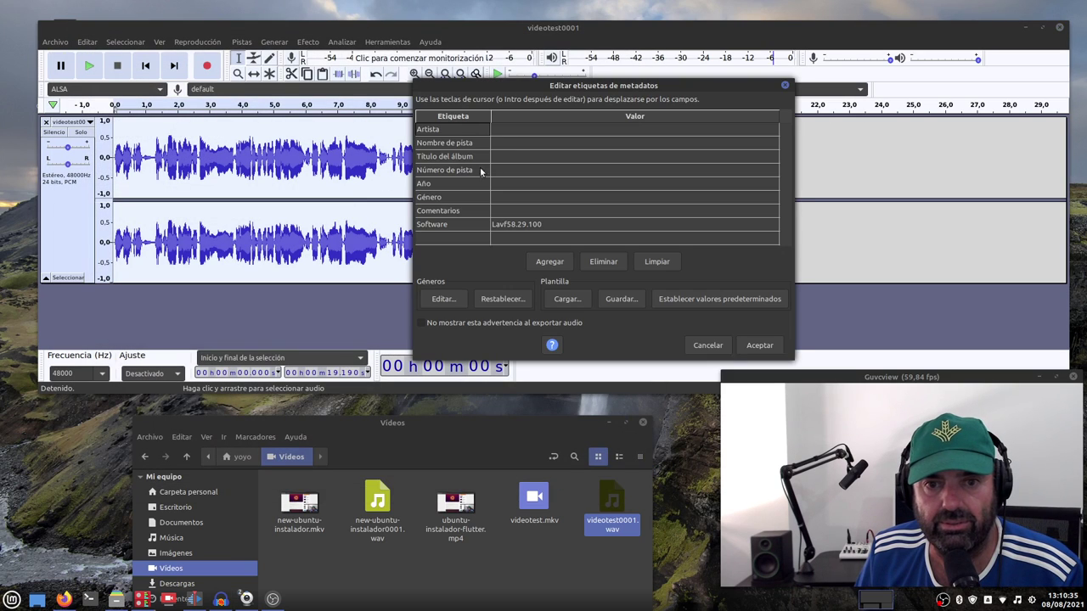
left_click(515, 129)
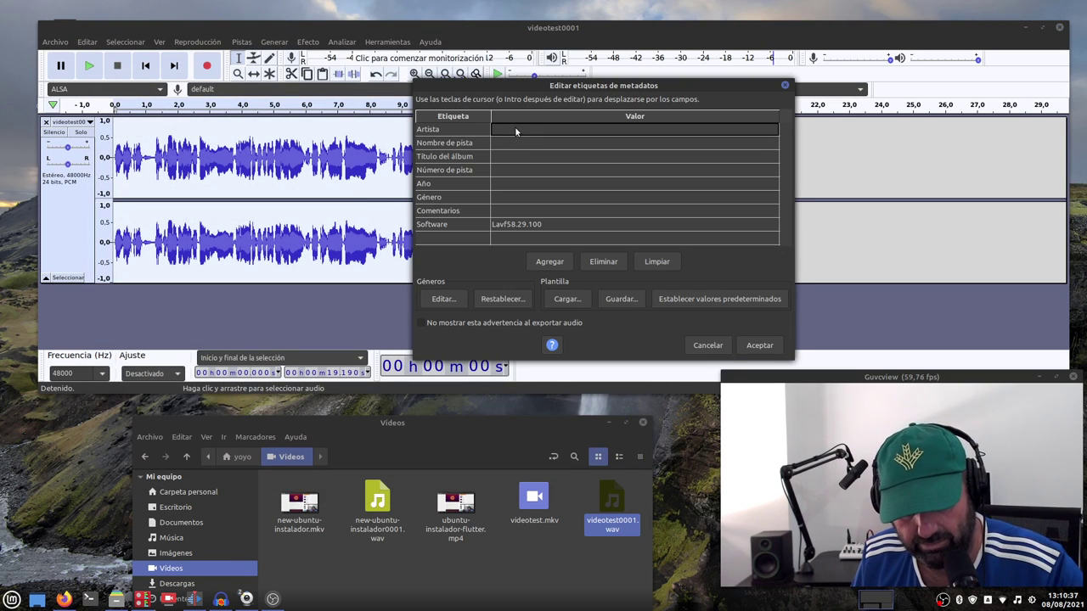
type("bbbb")
left_click(758, 345)
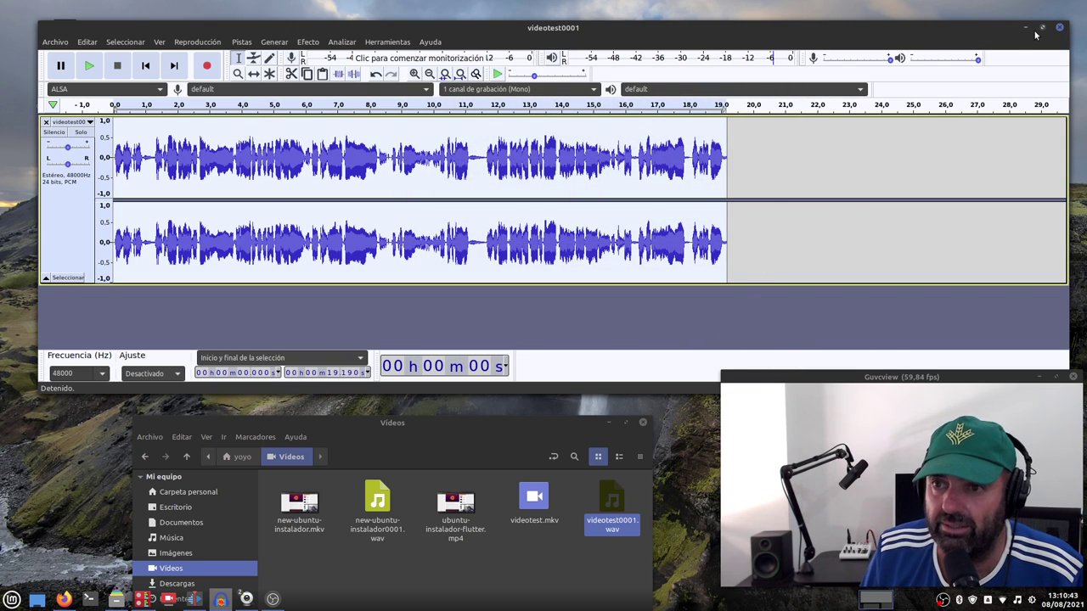
Step: Close the videotest0001 project without saving it and move the file manager window higher on the desktop
left_click(1059, 28)
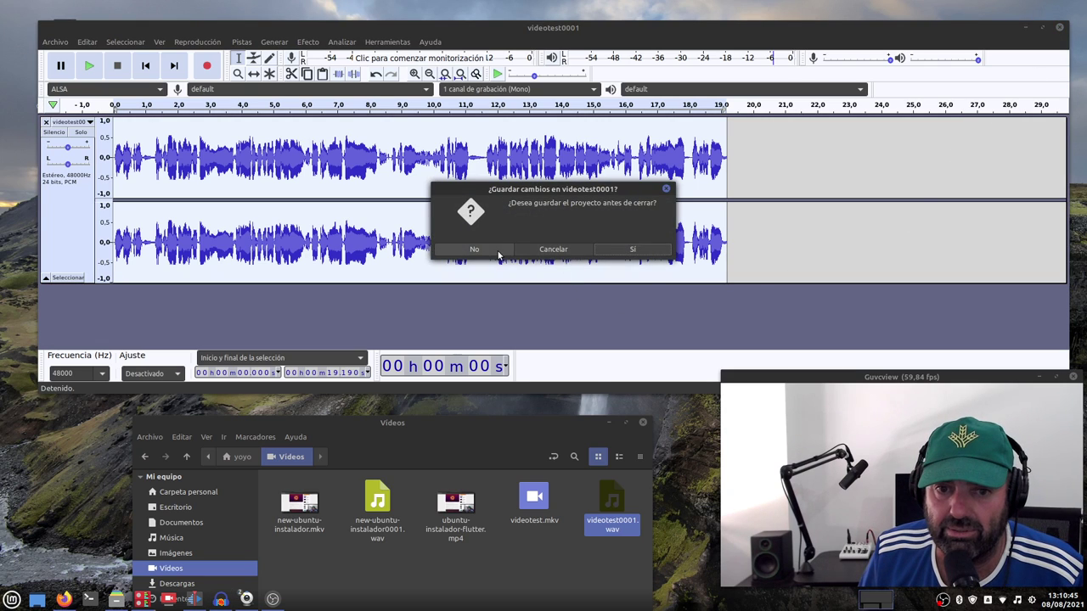
left_click(478, 248)
left_click_drag(410, 422, 542, 127)
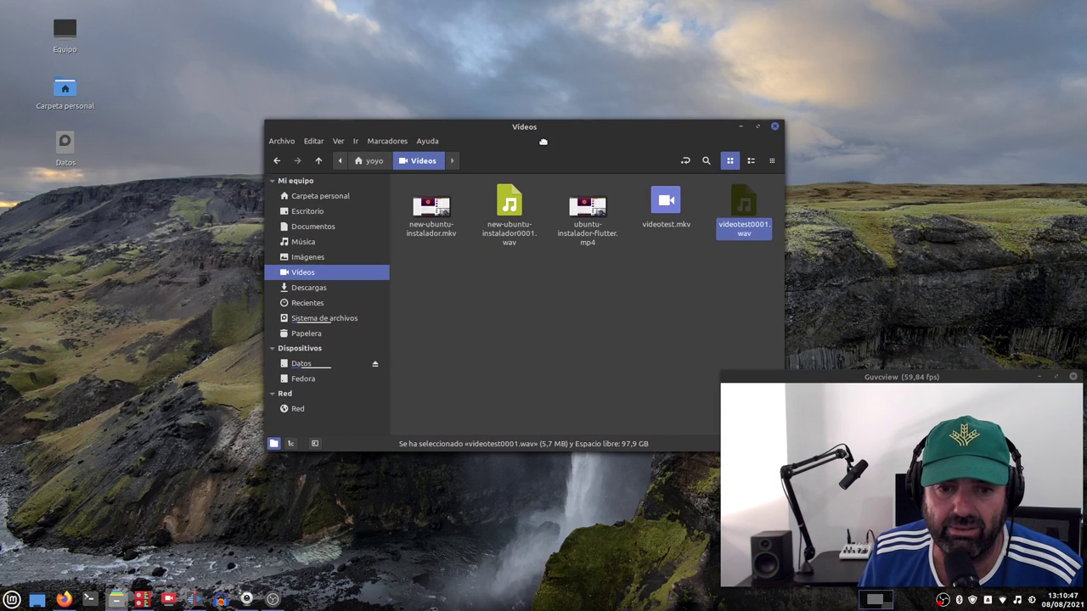
Step: Go to the home folder, play videotest0001_audacity.wav in the media player to check it, and close the player
left_click(320, 196)
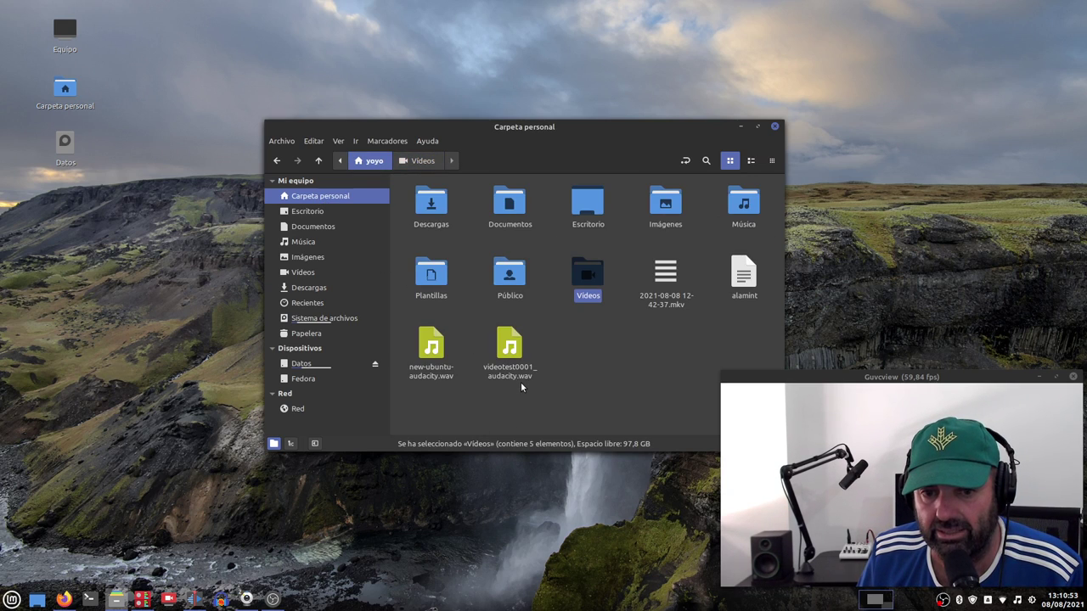
left_click(513, 348)
right_click(514, 351)
left_click(534, 361)
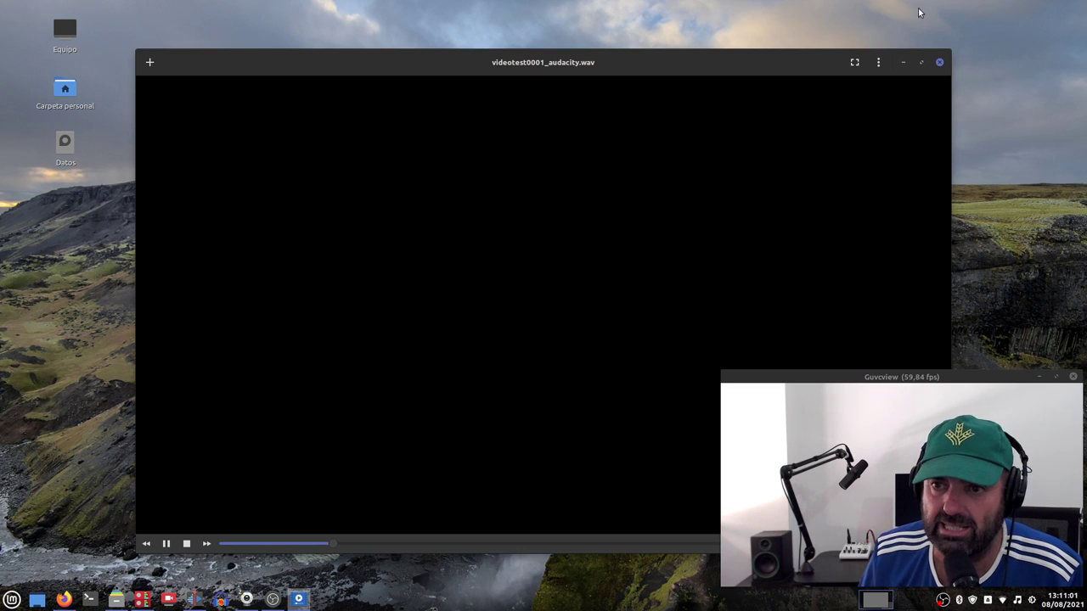
left_click(940, 63)
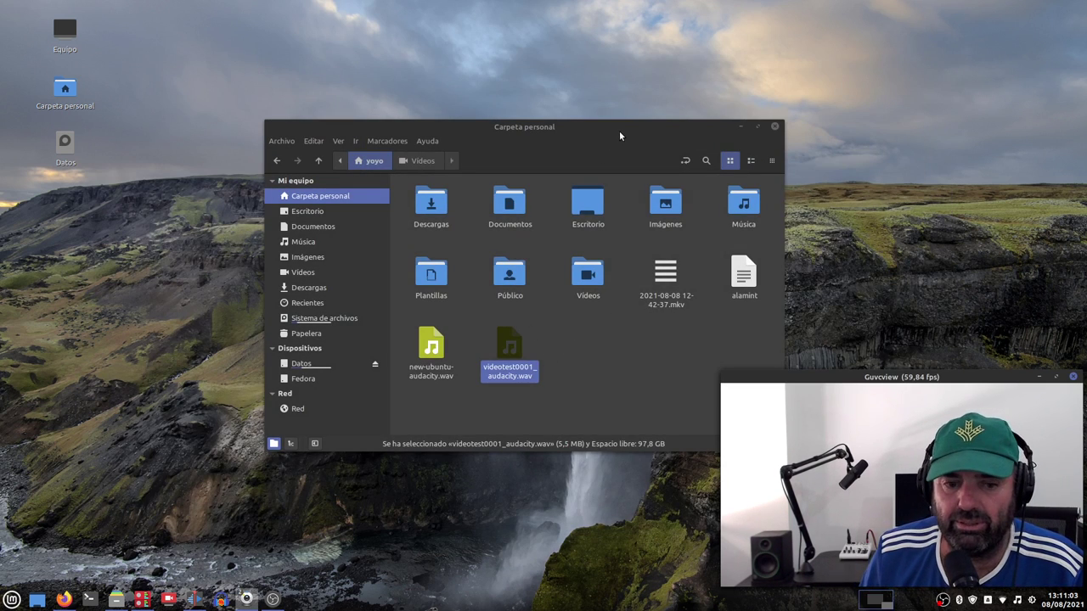
Step: Switch to Kdenlive and import videotest0001_audacity.wav from the home folder into the project bin
left_click(193, 598)
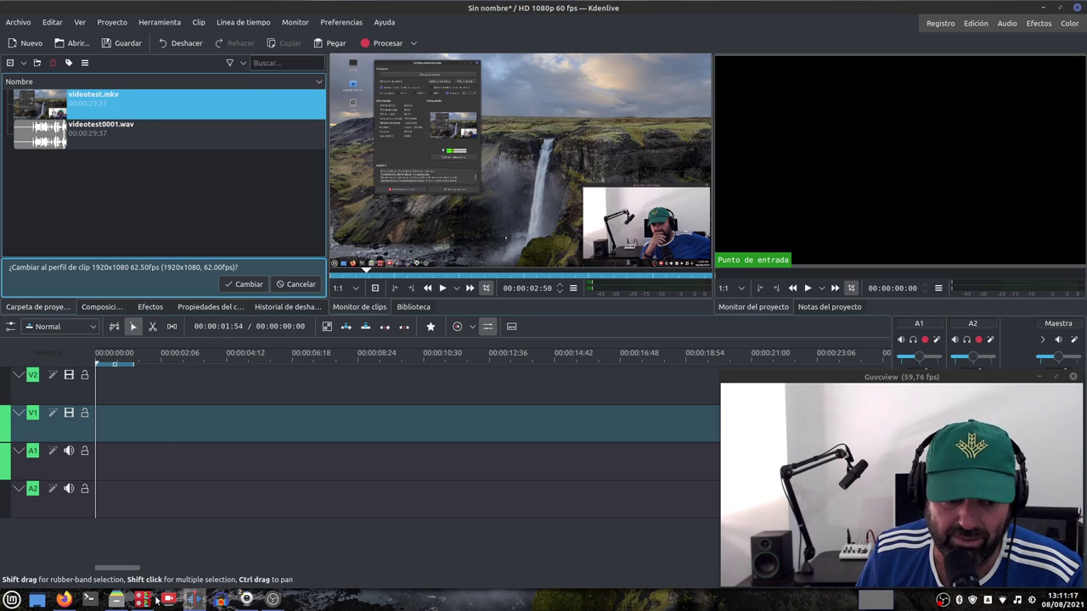
left_click(121, 604)
left_click_drag(544, 122, 761, 72)
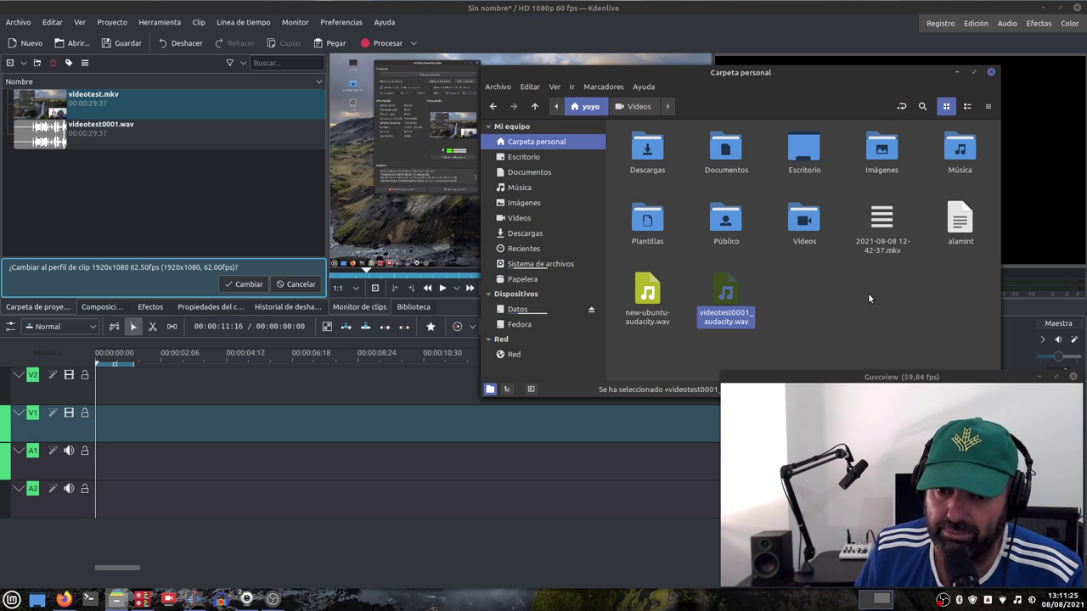
left_click_drag(724, 297, 190, 210)
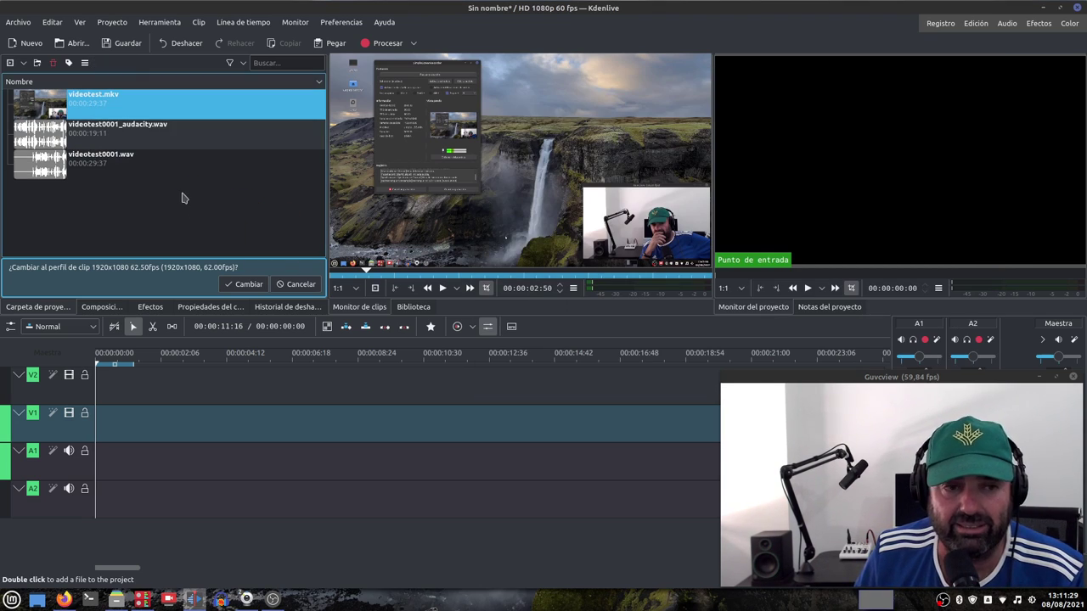
Step: Compare the waveforms of videotest0001.wav and videotest0001_audacity.wav in the clip monitor
left_click(121, 165)
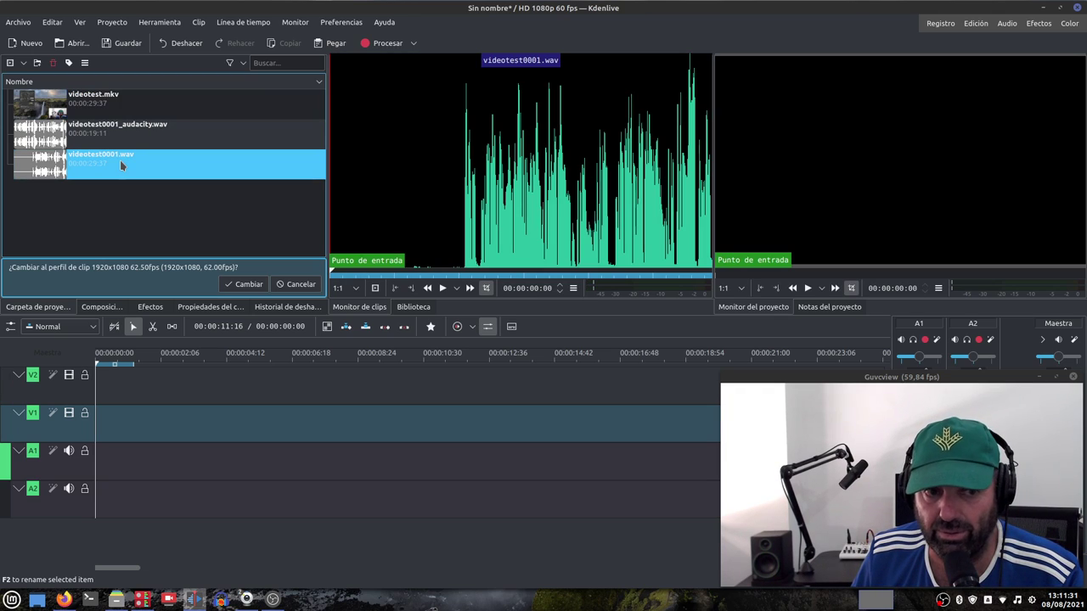
left_click(126, 134)
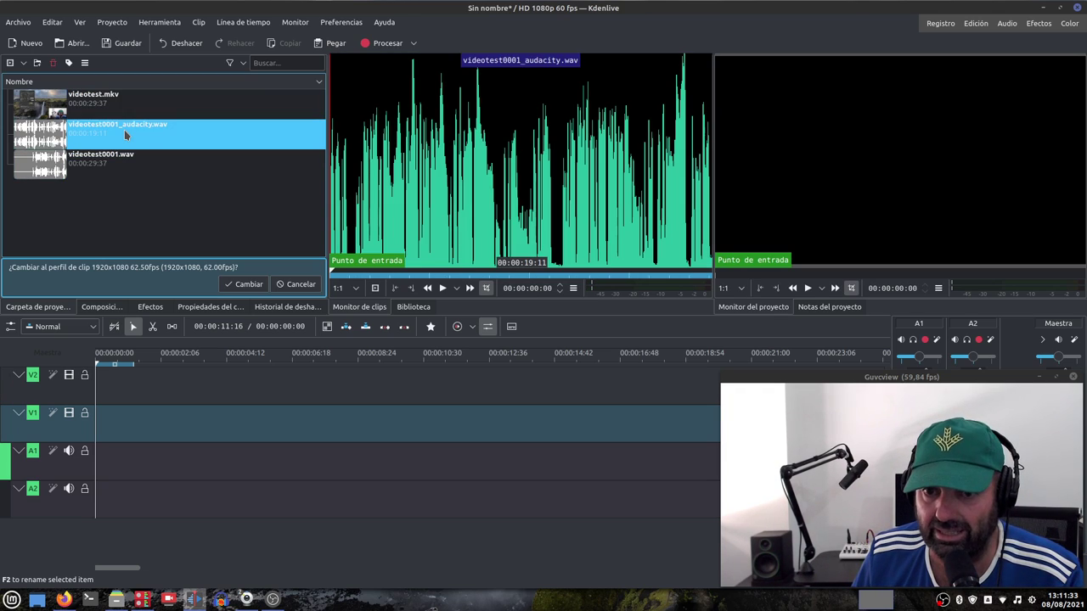
left_click(116, 161)
left_click(114, 131)
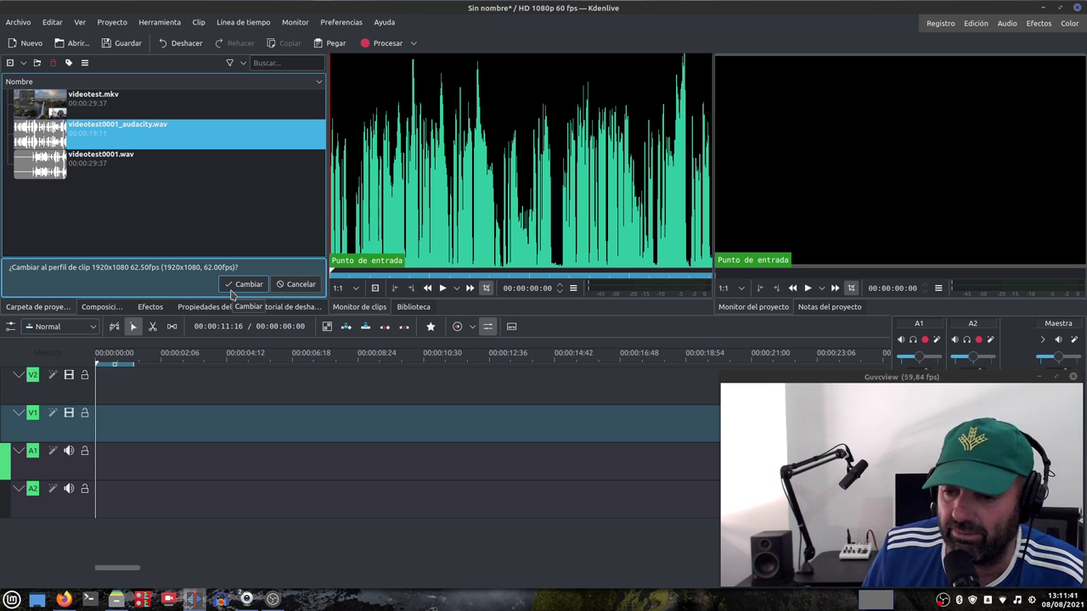
Step: Place videotest.mkv at the start of tracks V1 and A1, and videotest0001_audacity.wav at the start of track A2
left_click(89, 106)
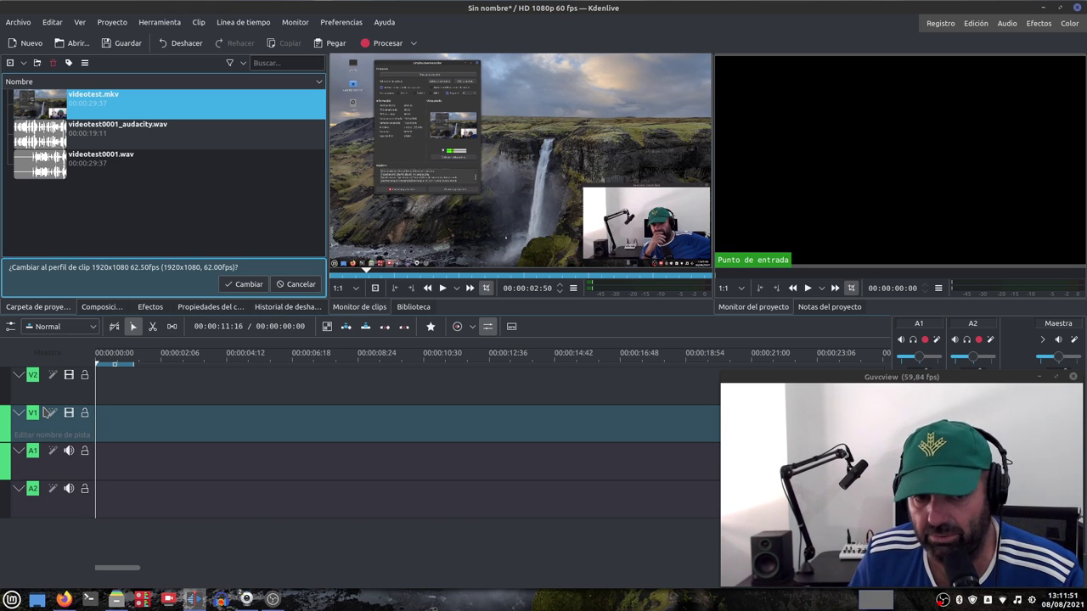
left_click_drag(85, 101, 100, 418)
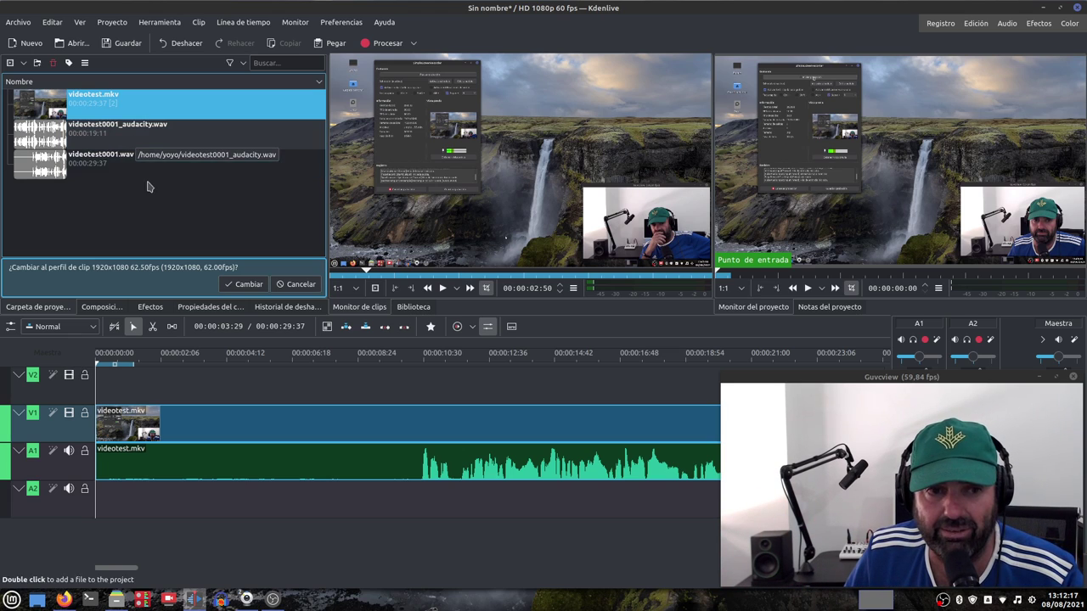
left_click_drag(53, 135, 98, 497)
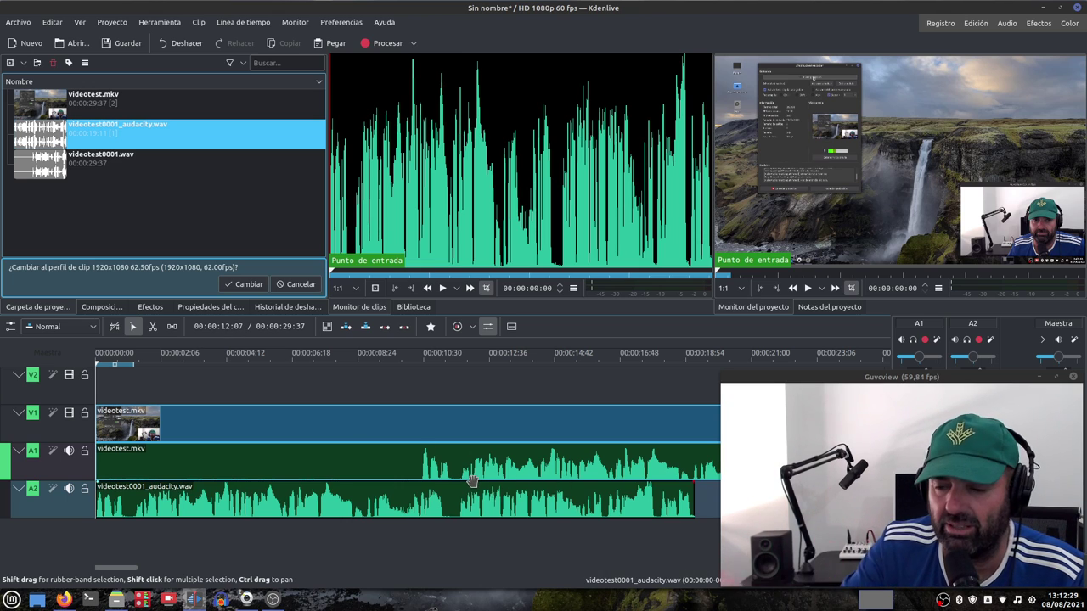
Step: Play the timeline from where the voice begins on track A1 to hear the original and processed audio together
left_click(428, 362)
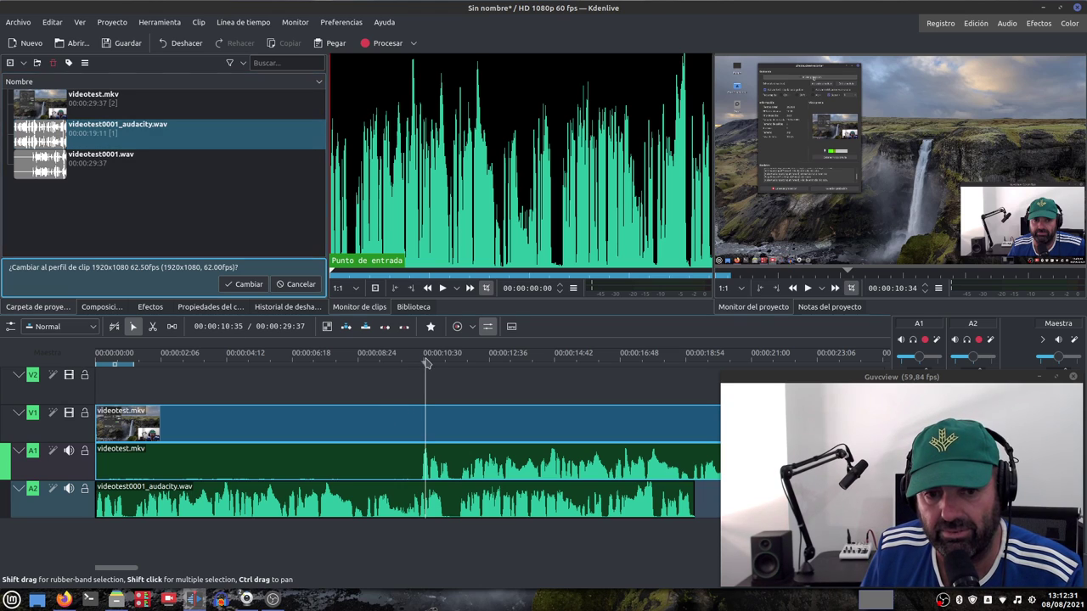
key("space")
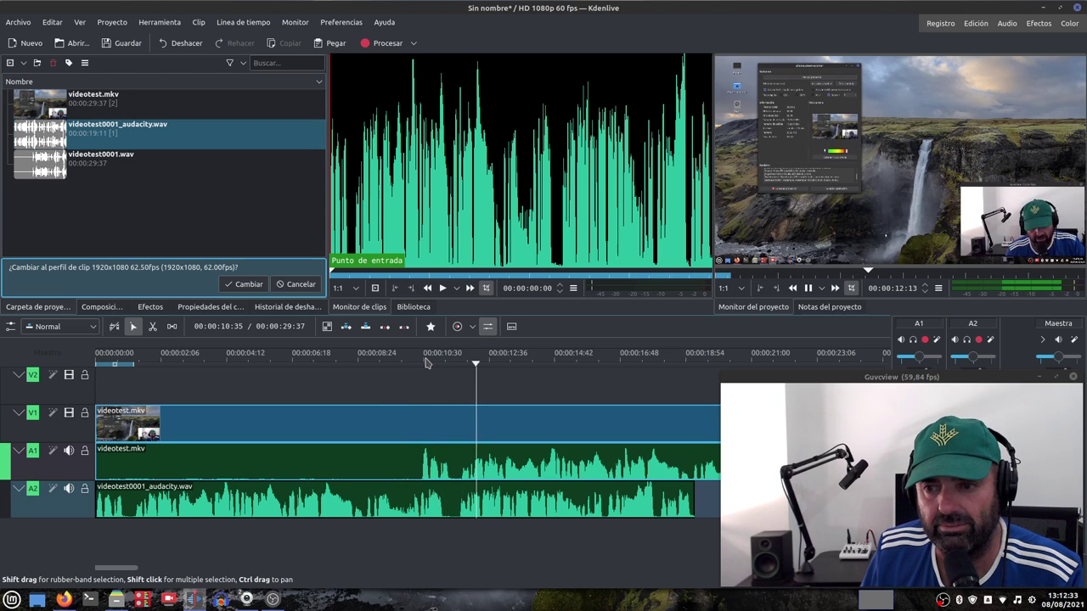
key("space")
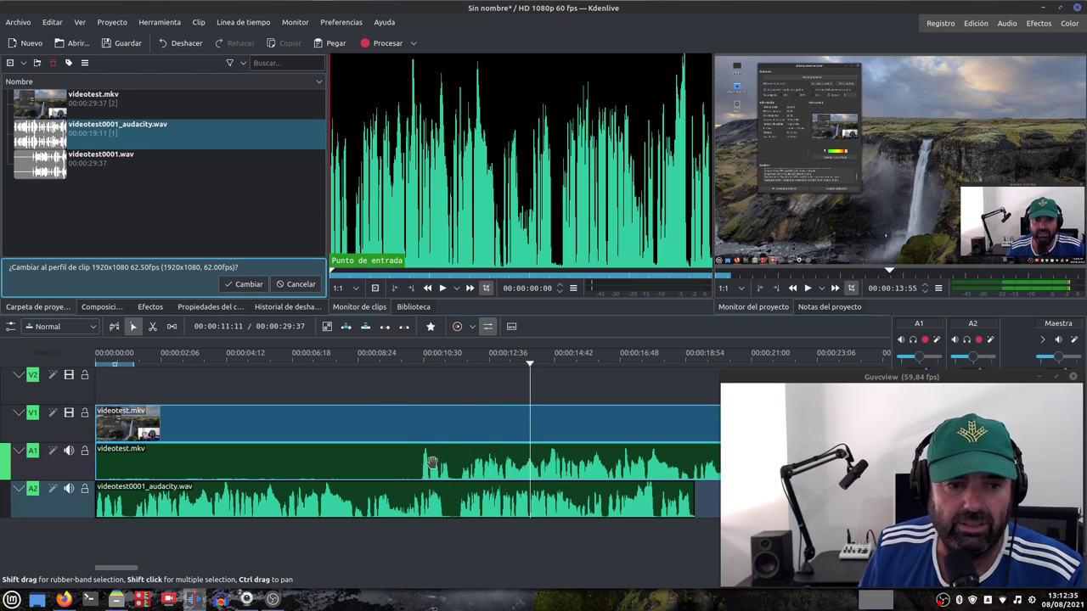
left_click(219, 431)
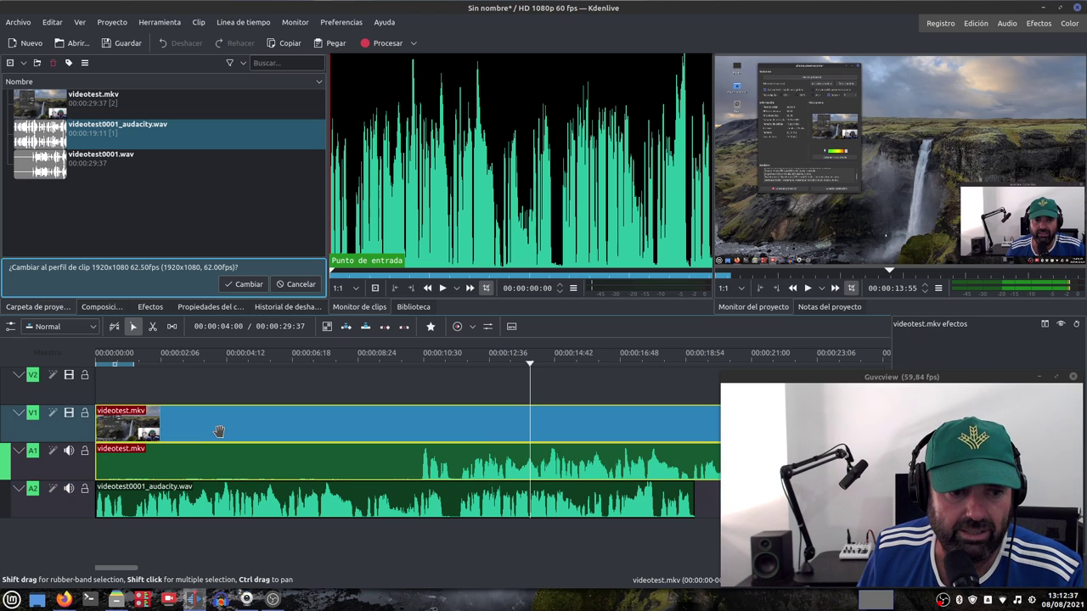
left_click(202, 498)
left_click(451, 359)
key("space")
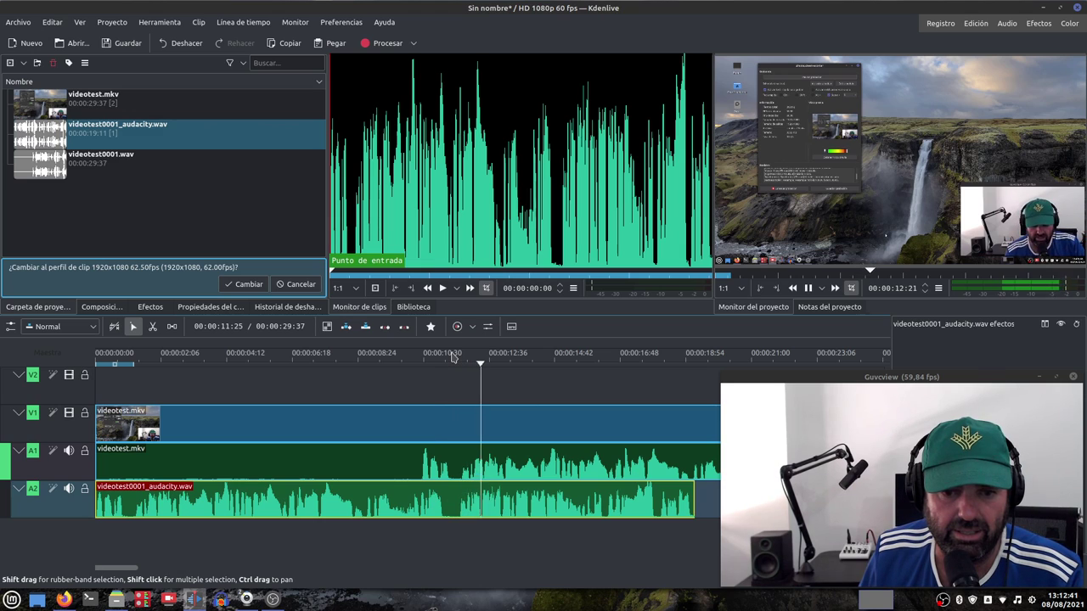
key("space")
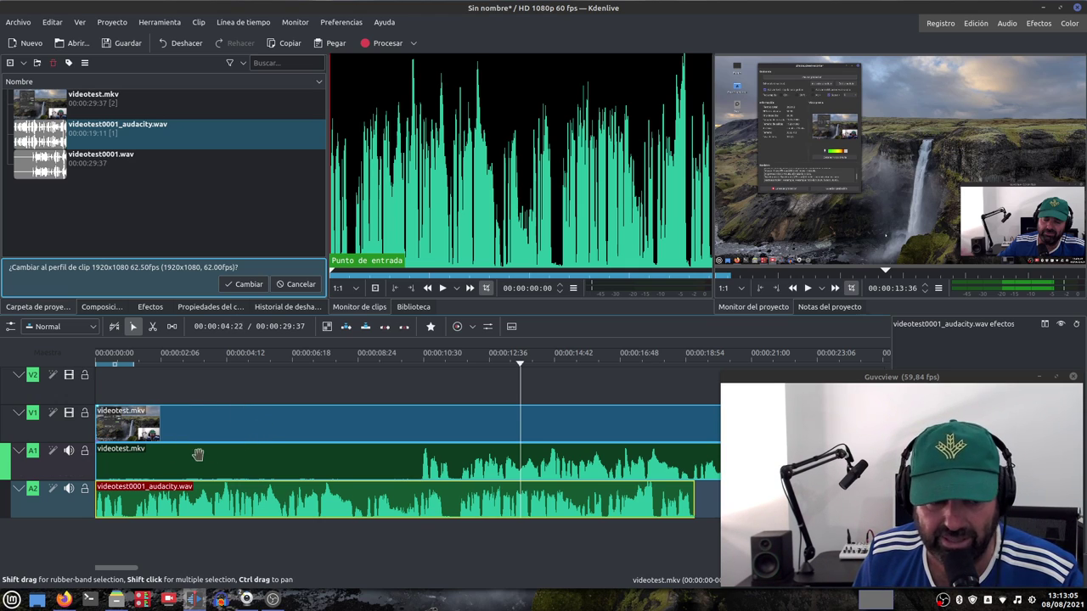
Step: Mute audio track A1 and play the timeline to hear only the processed audio on A2
left_click(70, 451)
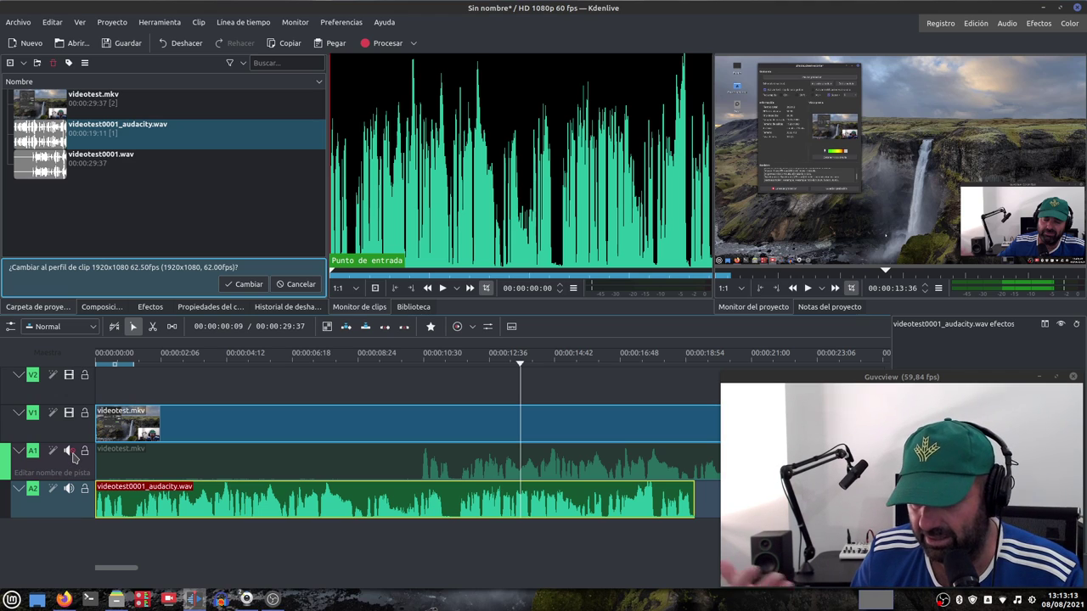
left_click(548, 358)
key("space")
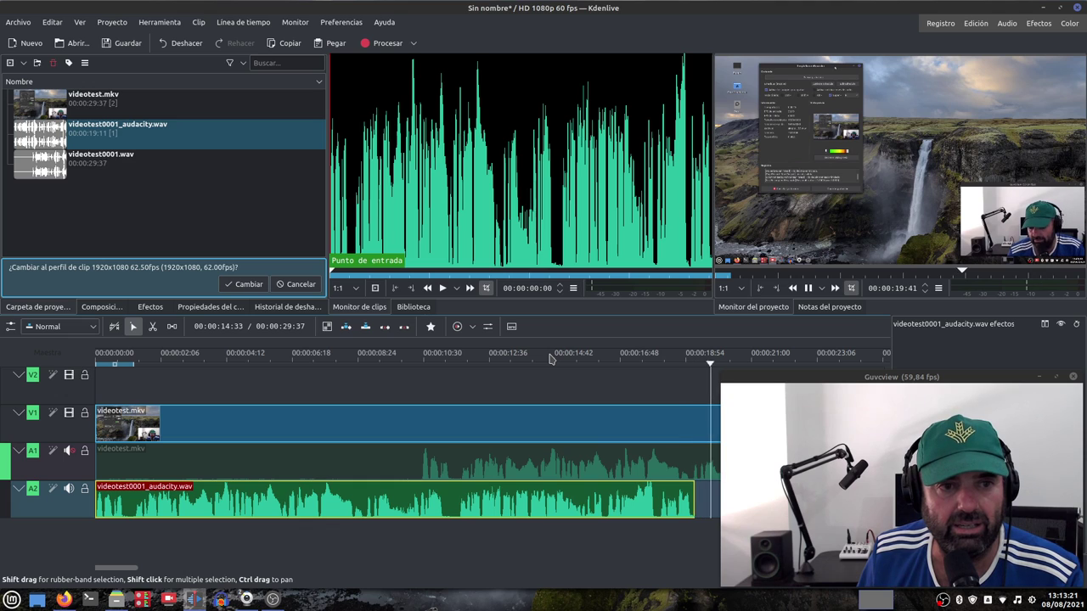
key("space")
Step: Move the Guvcview webcam window aside and show the audio mixer instead of the effect stack
left_click_drag(931, 381, 528, 373)
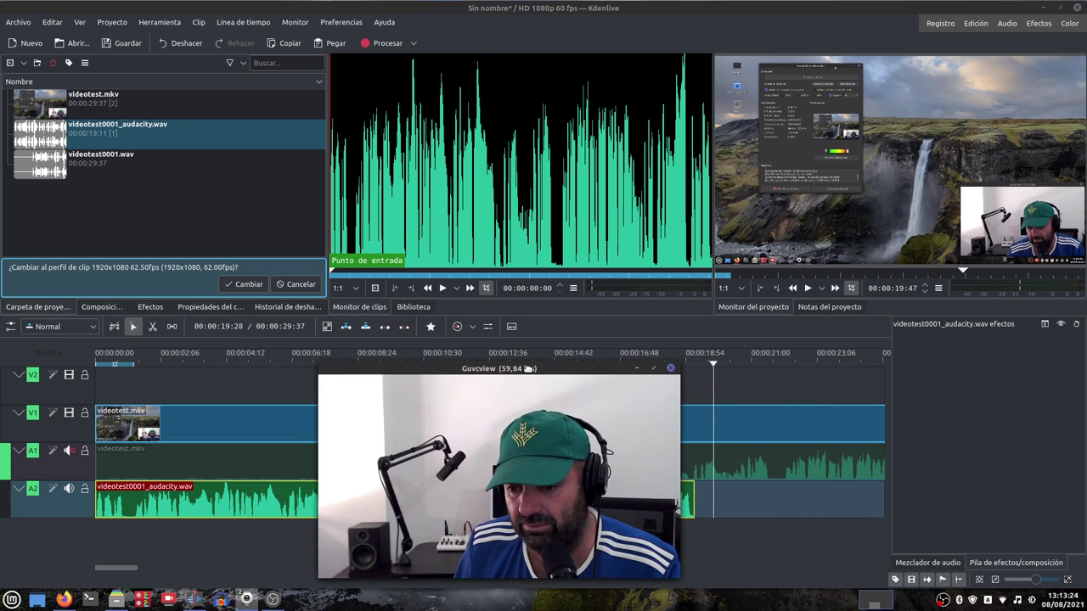
left_click(919, 592)
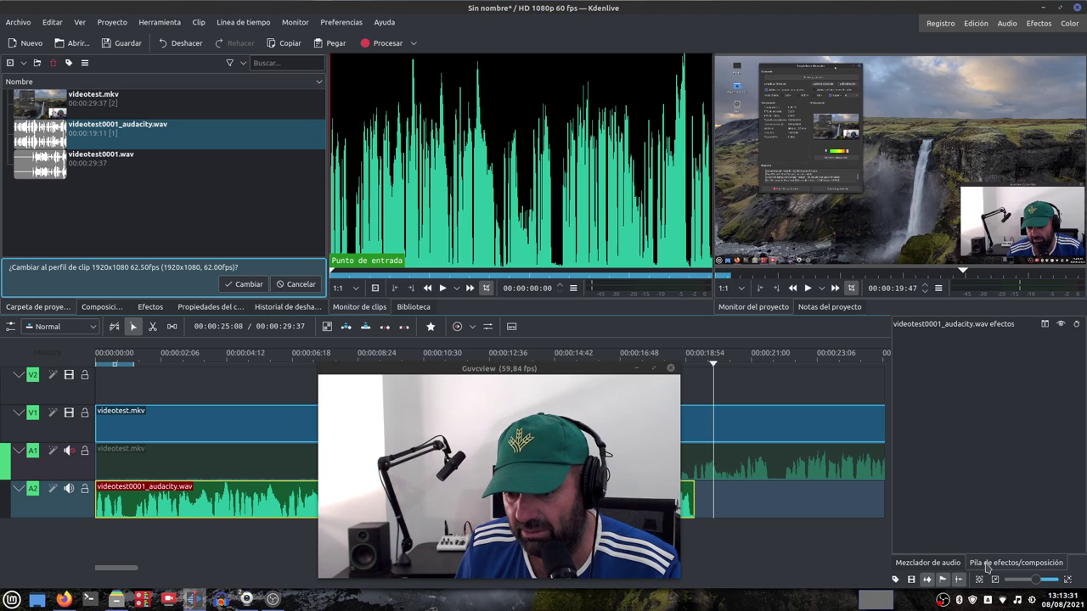
left_click(936, 564)
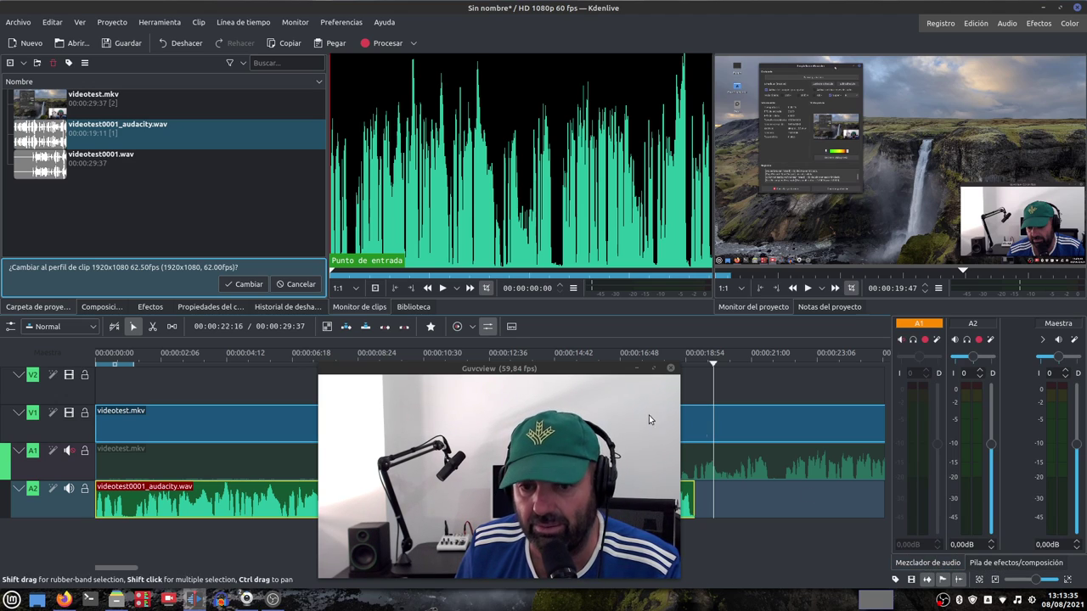
left_click_drag(571, 372, 414, 374)
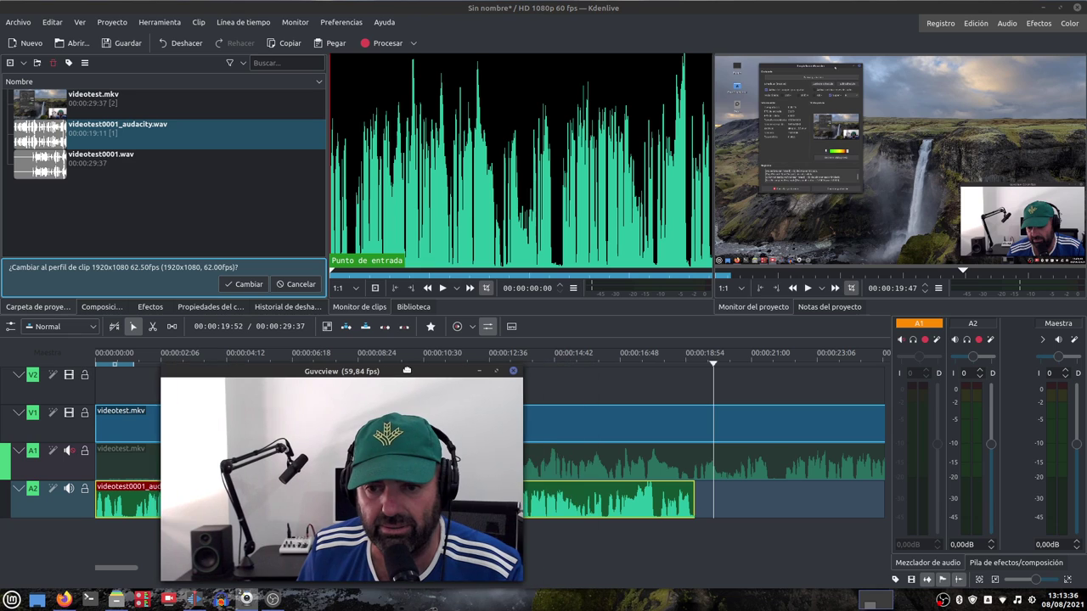
Step: Play the timeline from about 4 seconds and examine track A2's level meters in the audio mixer
left_click(222, 358)
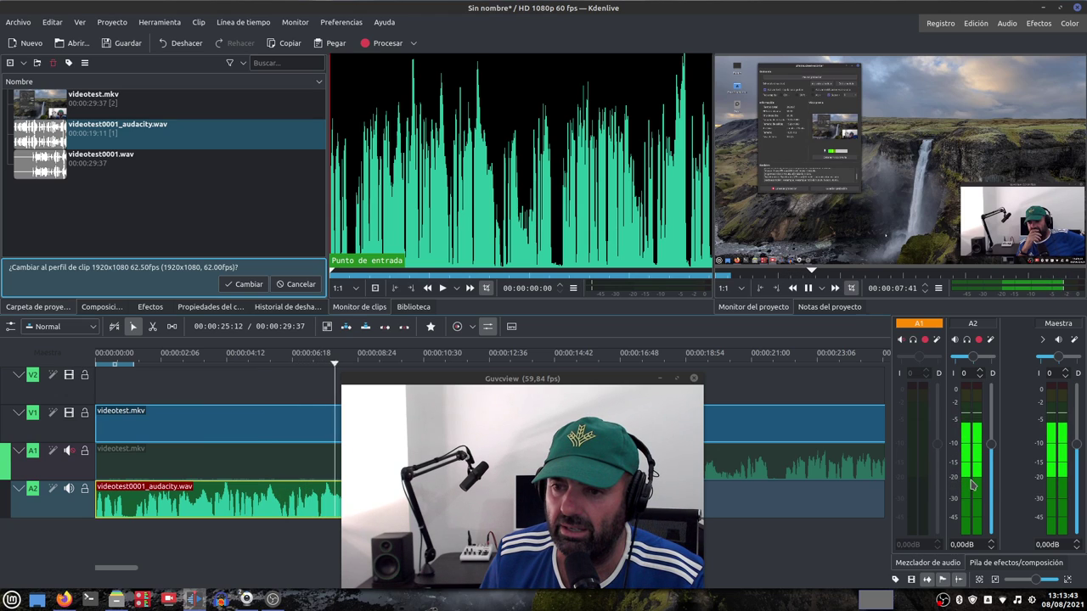
left_click(885, 236)
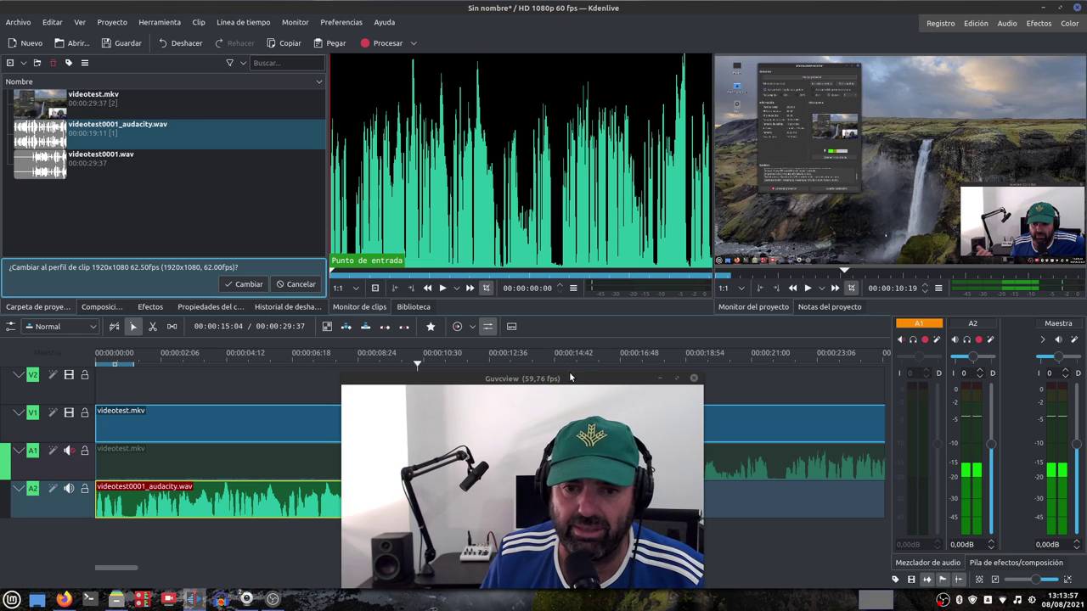
left_click_drag(590, 385, 974, 383)
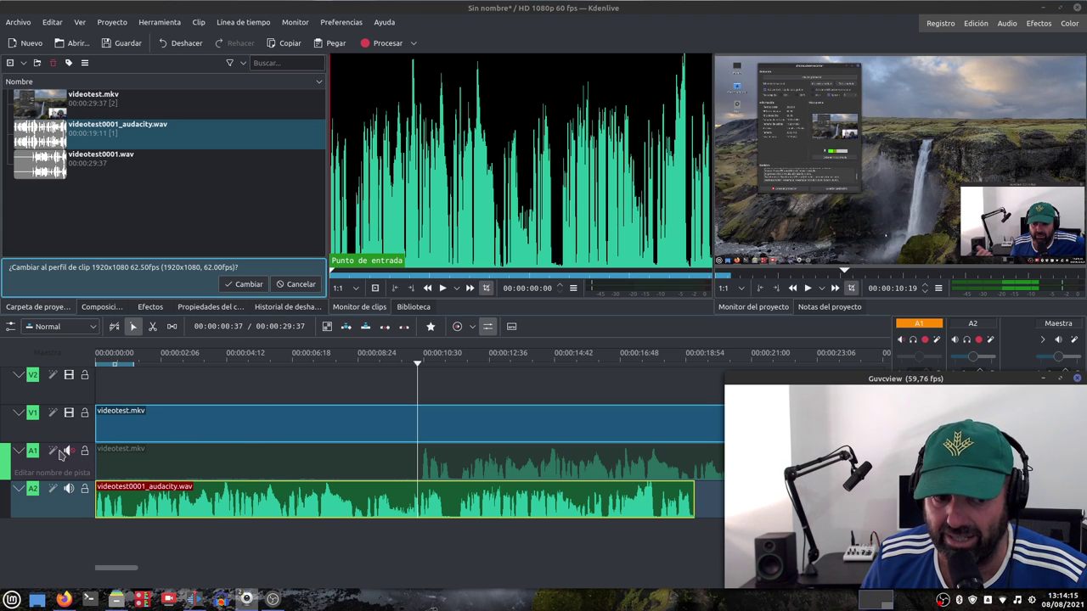
left_click_drag(943, 378, 485, 385)
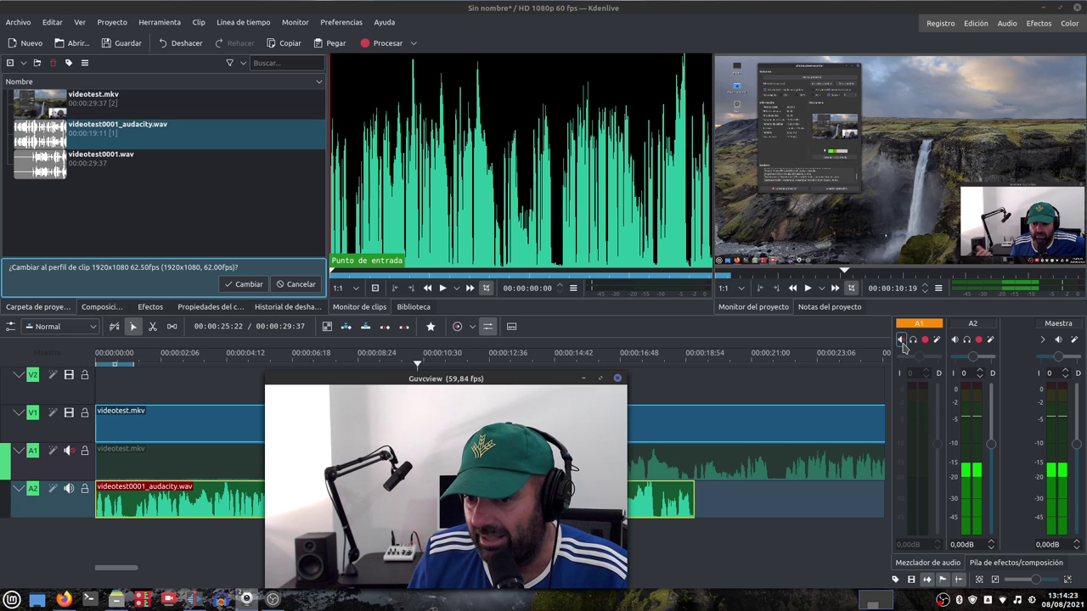
left_click_drag(535, 379, 595, 379)
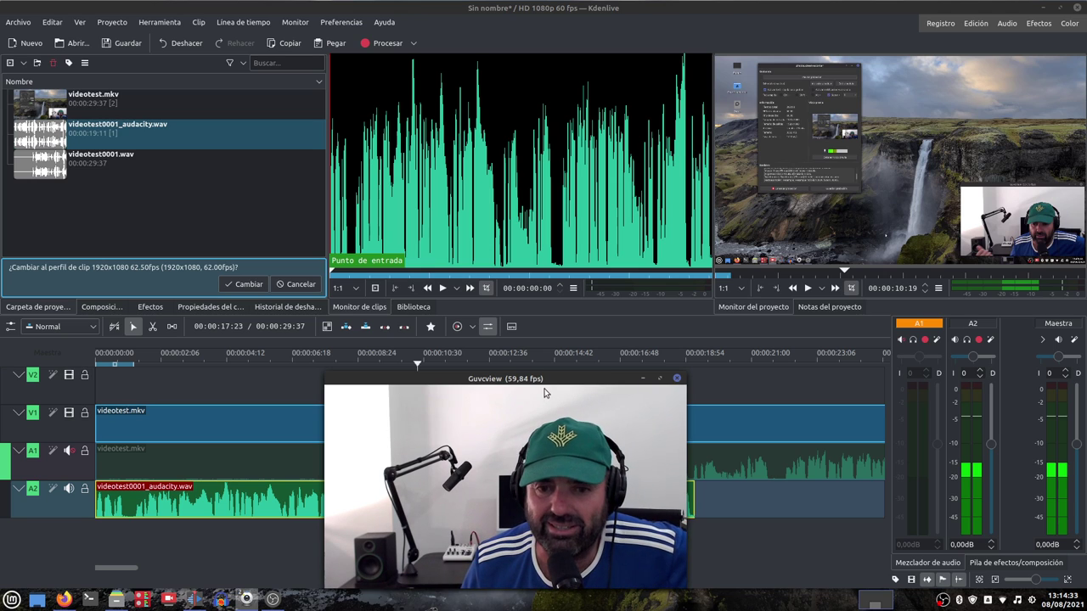
left_click_drag(549, 381, 921, 379)
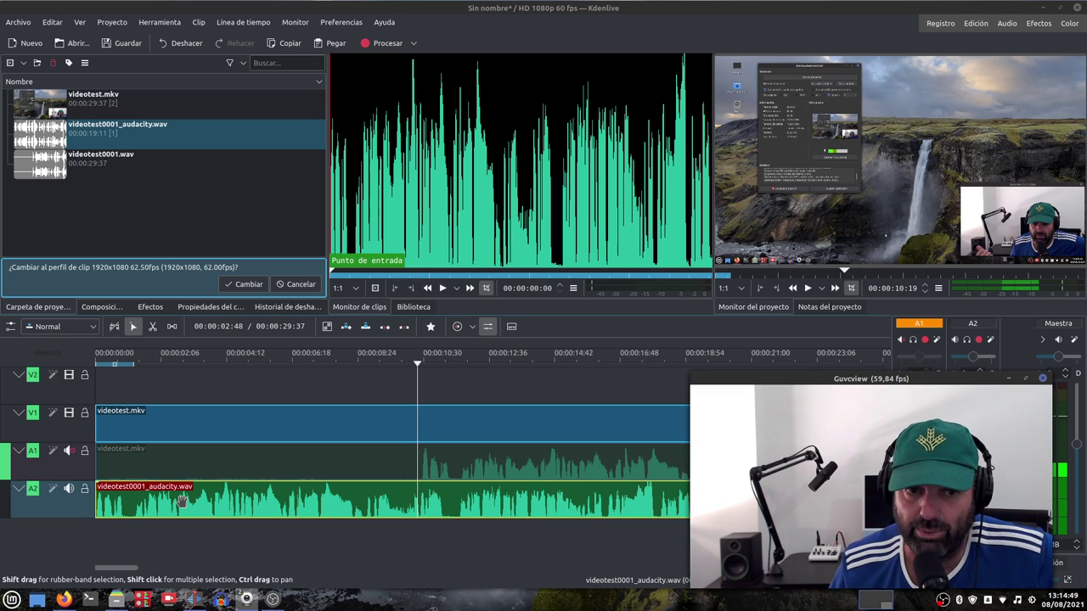
Step: Render the full project as MP4-H264/AAC to takavideo.mp4 in the Vídeos folder
left_click(385, 42)
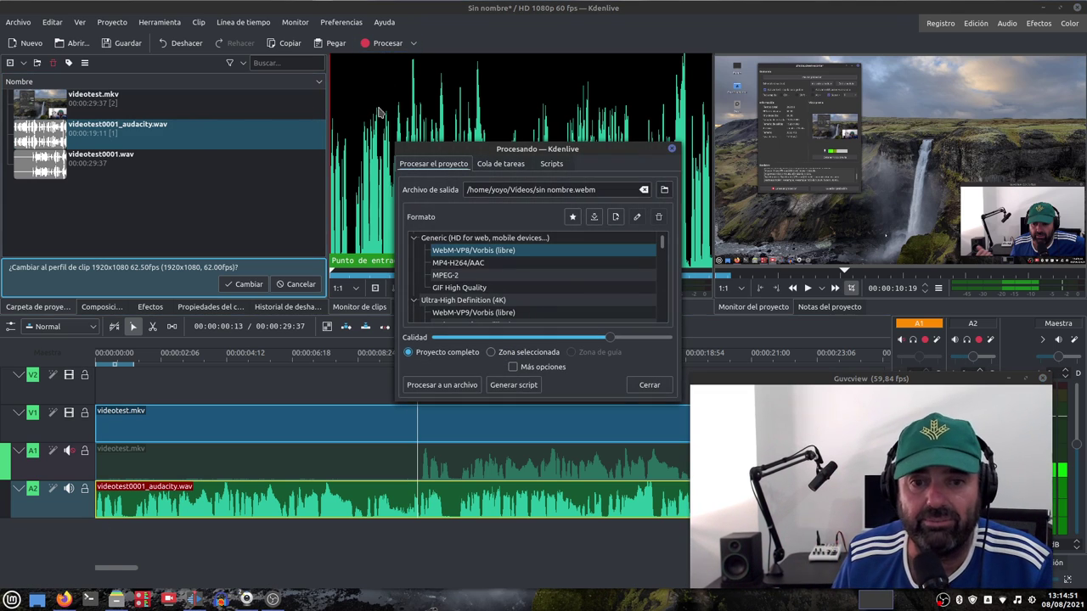
left_click(460, 267)
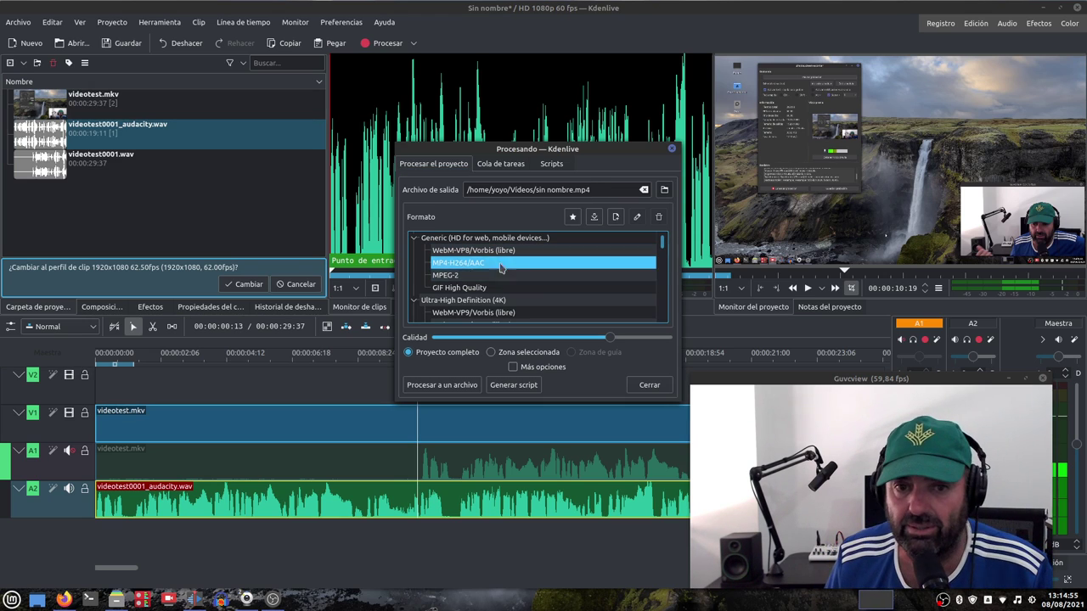
left_click(572, 190)
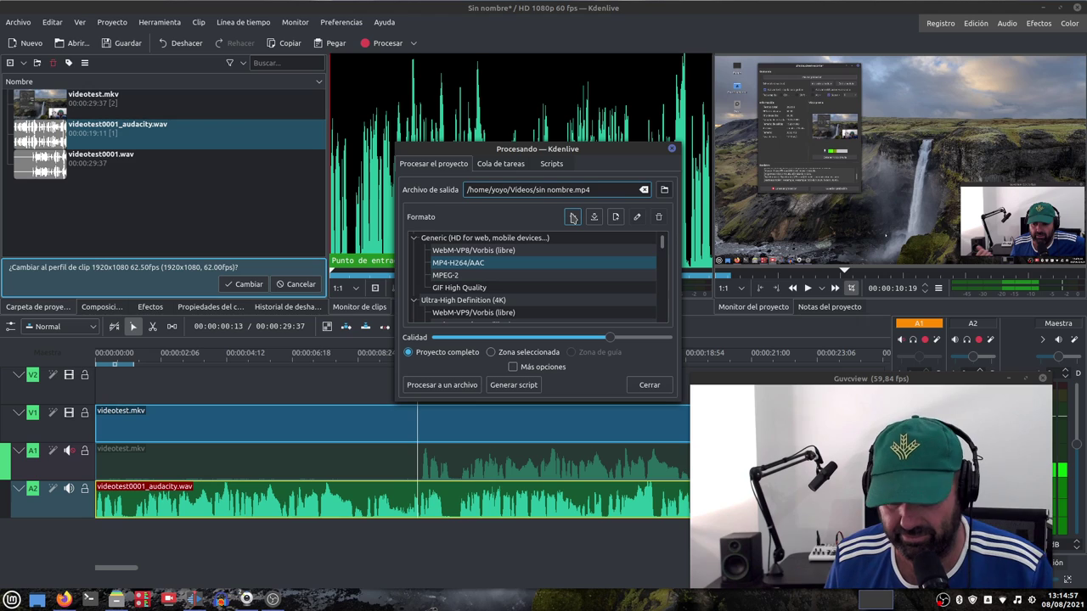
key("BackSpace")
key("BackSpace")
key("BackSpace")
key("BackSpace")
key("BackSpace")
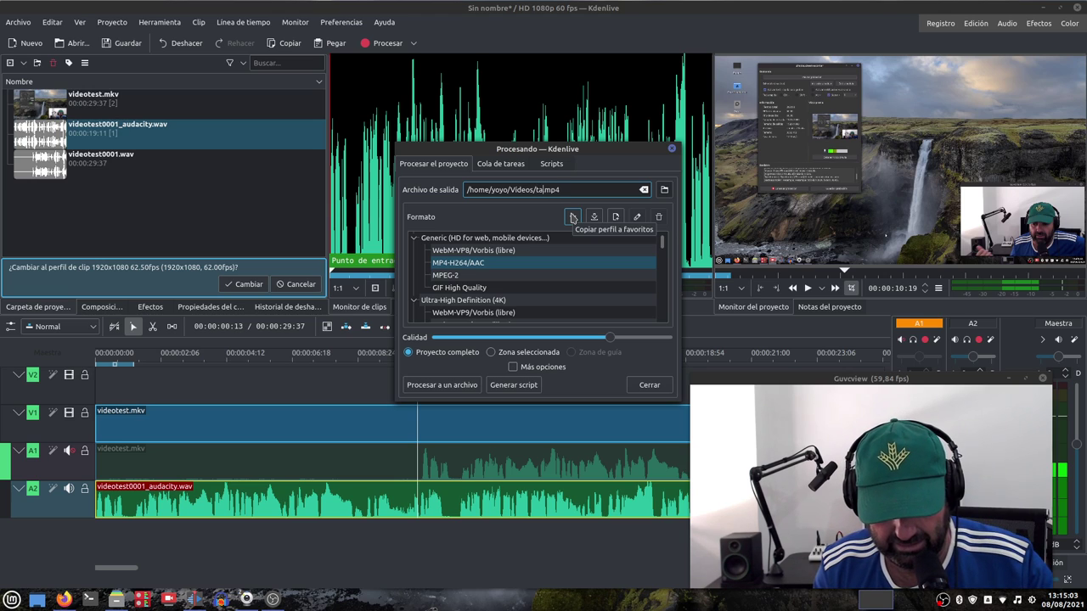
type("takavideo")
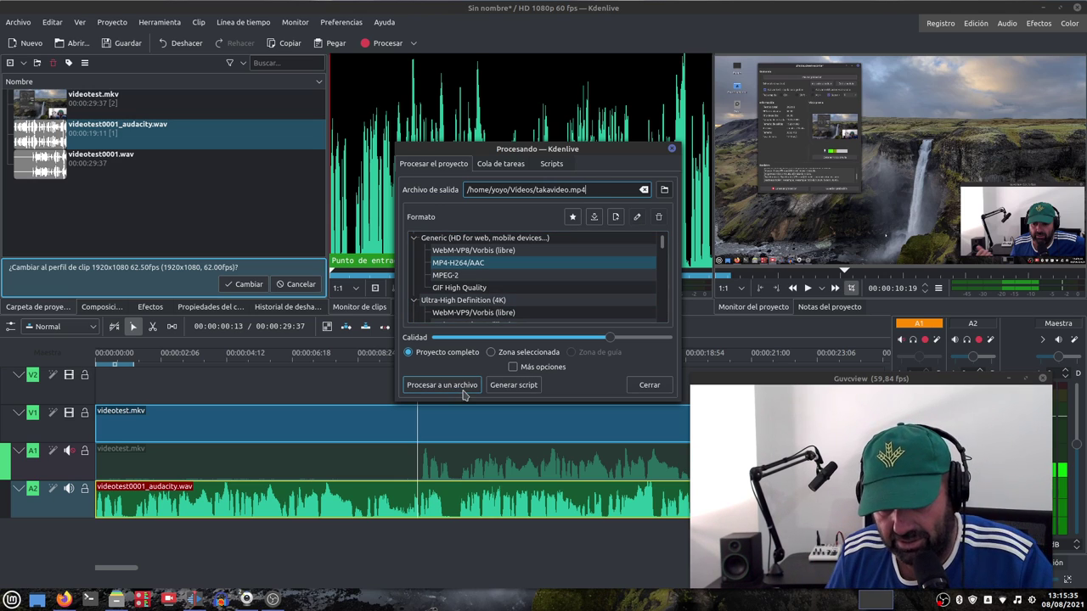
left_click(474, 264)
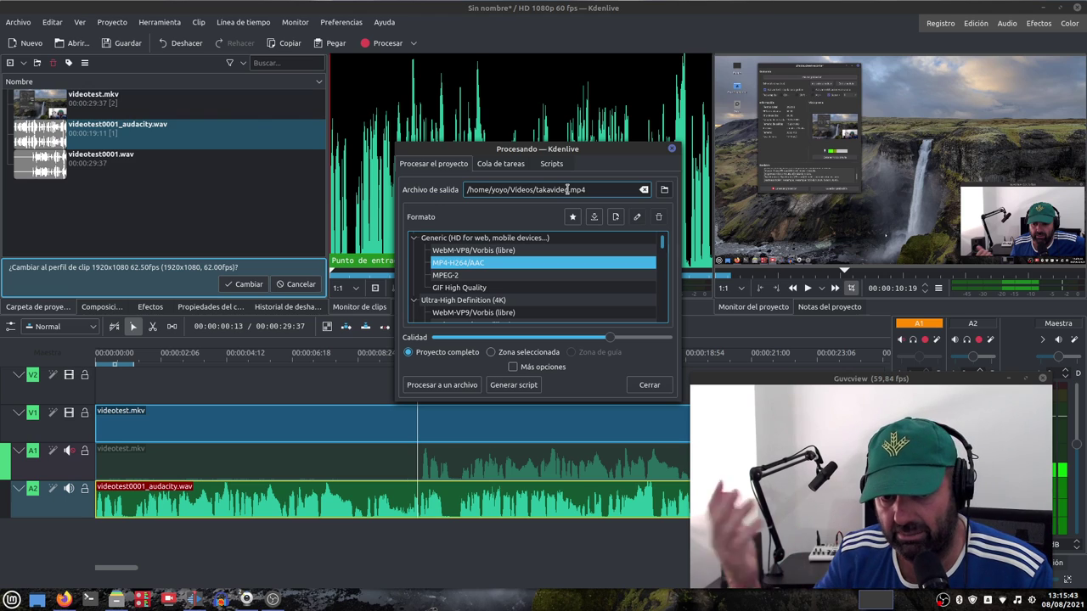
left_click(445, 384)
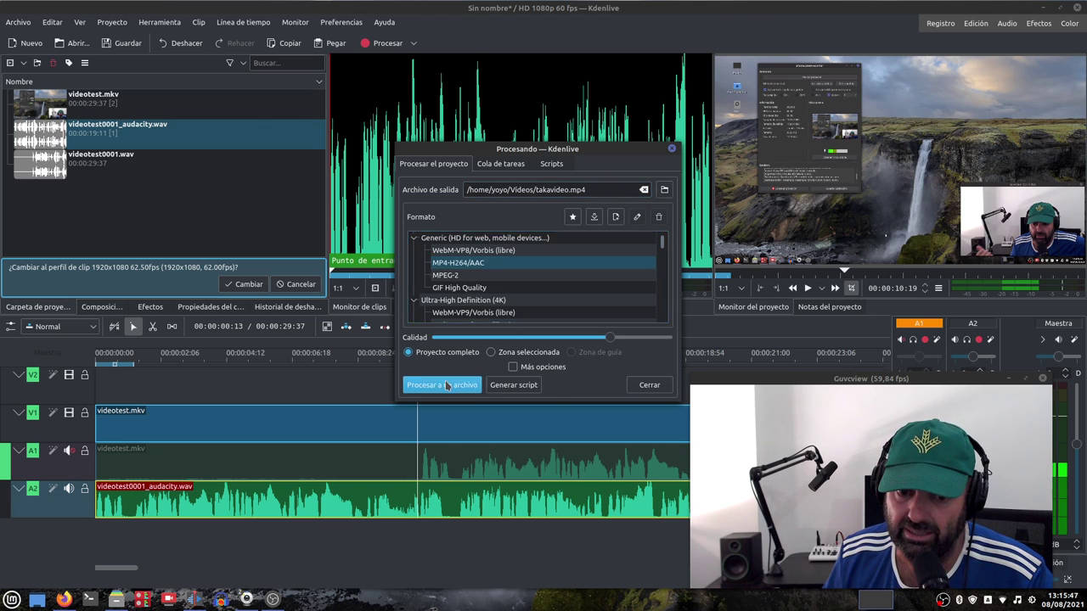
Step: Move the render queue dialog aside, open an enlarged terminal window and run bpytop in it
left_click_drag(600, 149, 332, 109)
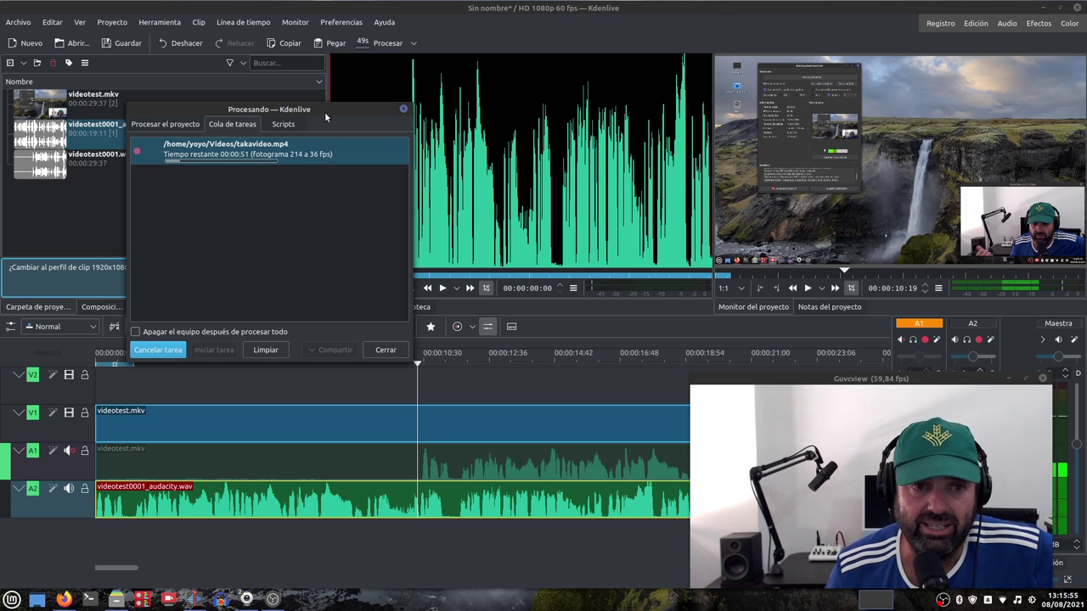
left_click(184, 398)
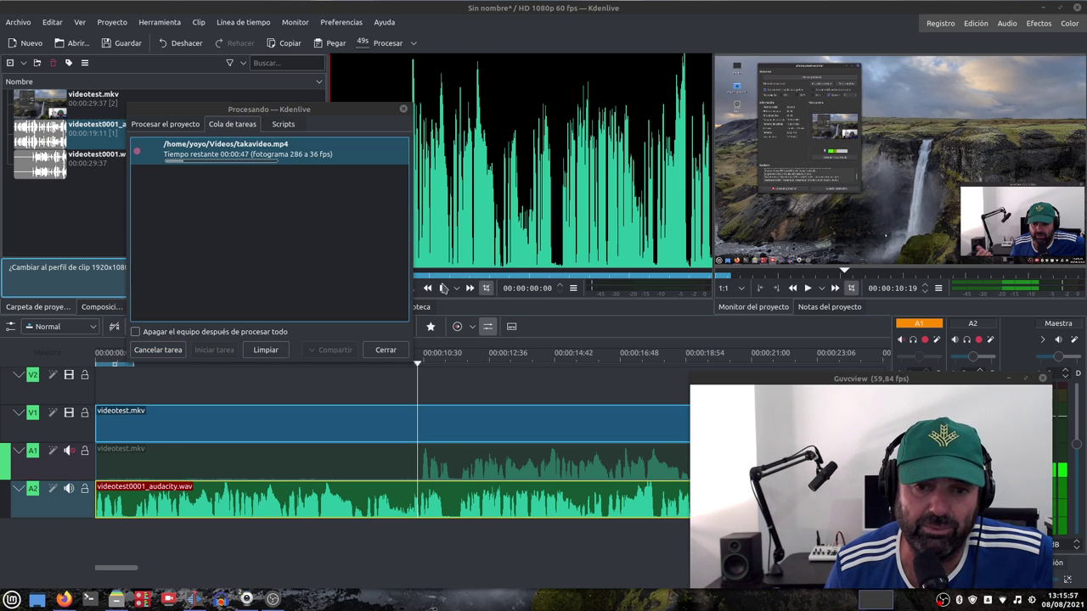
key("ctrl+alt+t")
left_click_drag(556, 171, 291, 94)
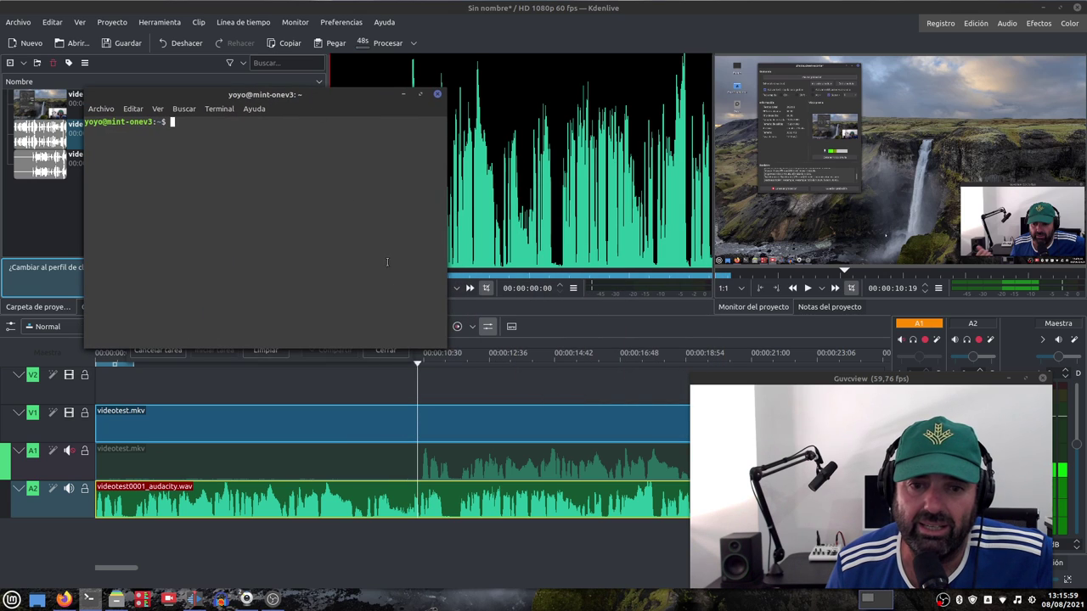
left_click_drag(446, 367, 902, 553)
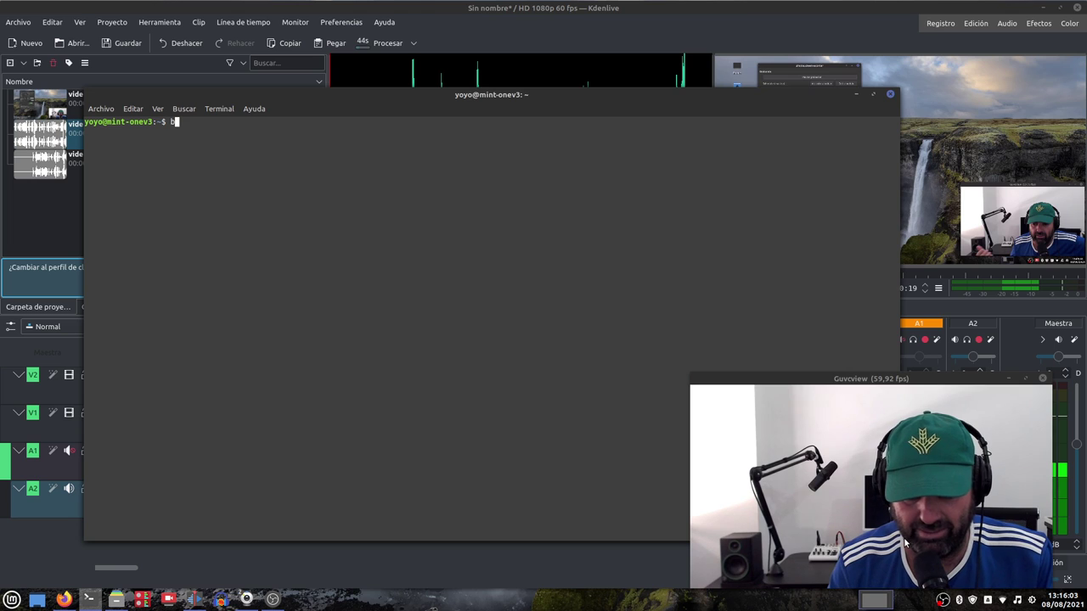
type("bpytop")
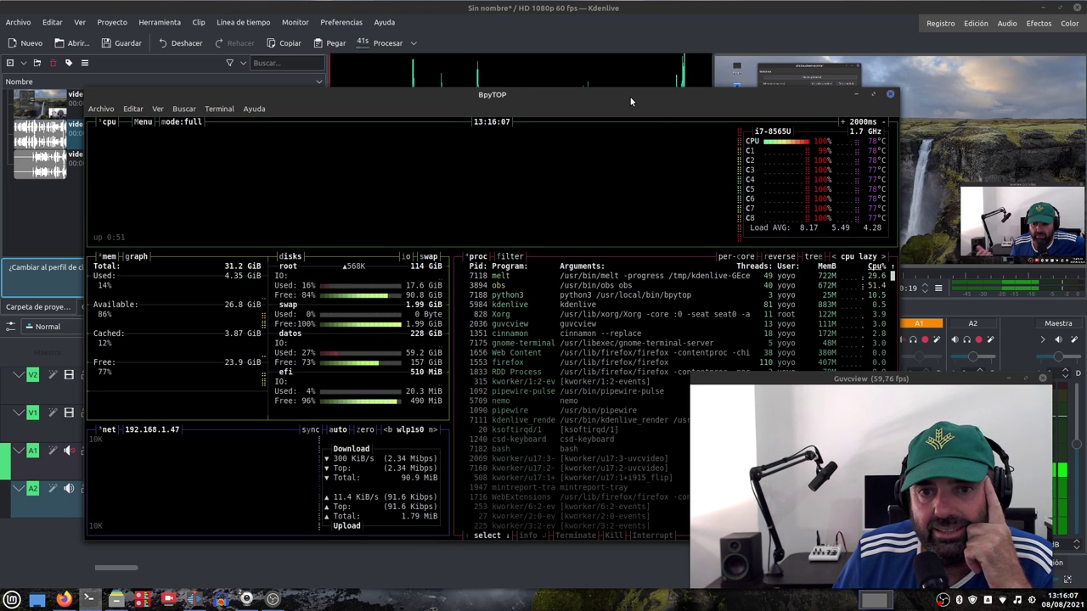
Step: Arrange the bpytop terminal below the render queue dialog to watch the CPU load and render progress together
left_click_drag(630, 97, 572, 268)
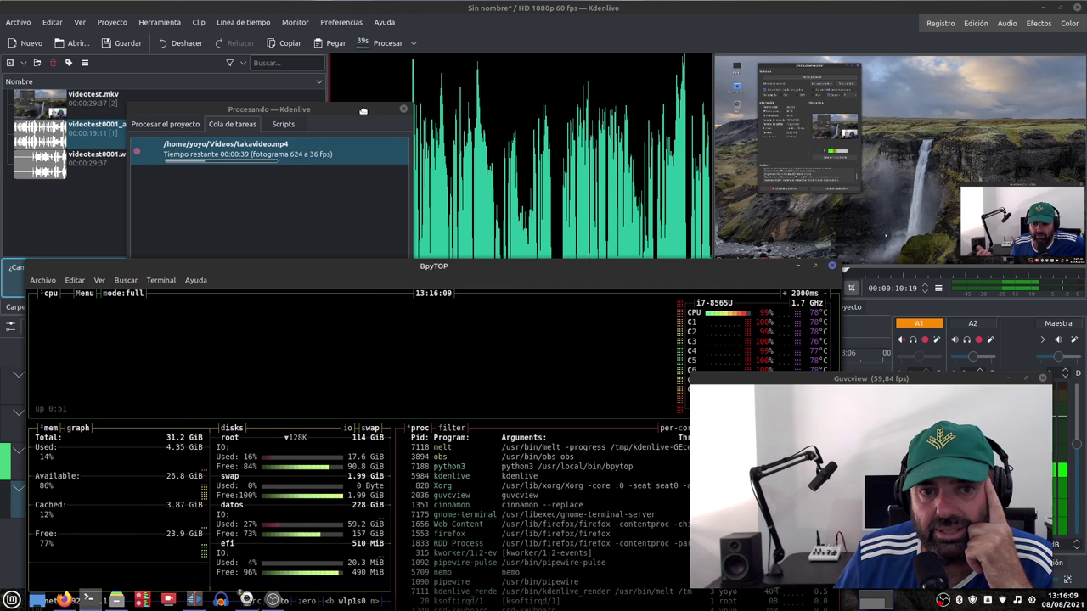
left_click_drag(363, 114, 470, 58)
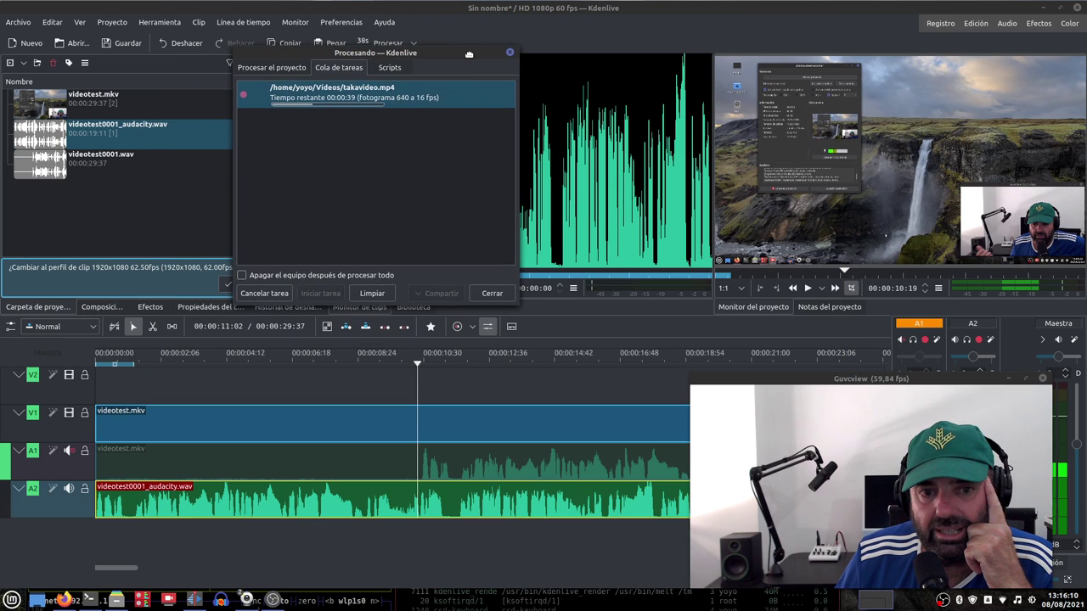
left_click(90, 600)
left_click_drag(465, 269, 418, 190)
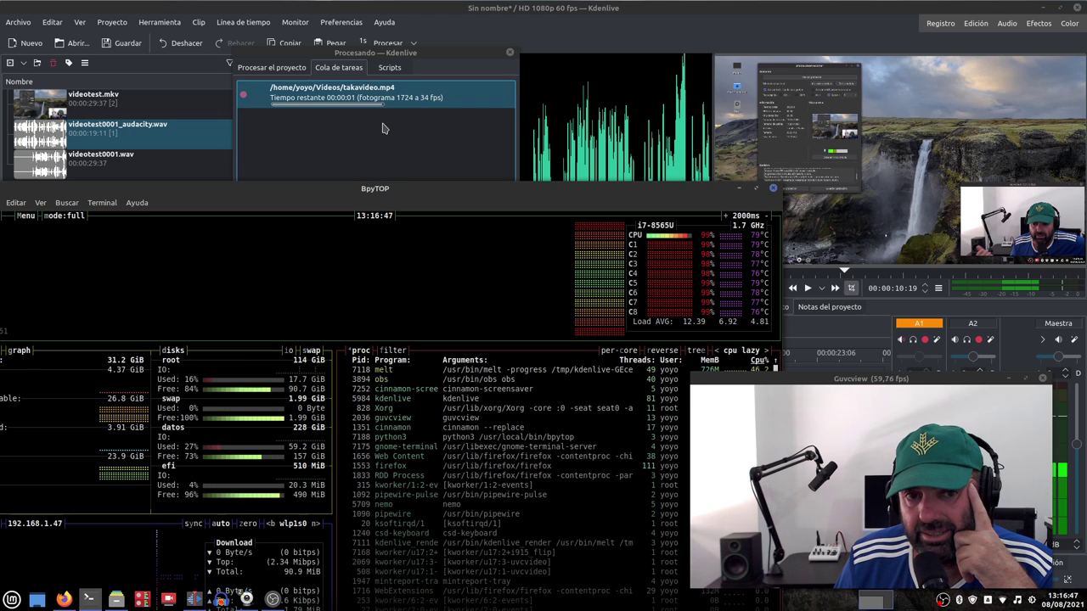
Step: Minimise the bpytop terminal and close the render dialog
left_click(740, 190)
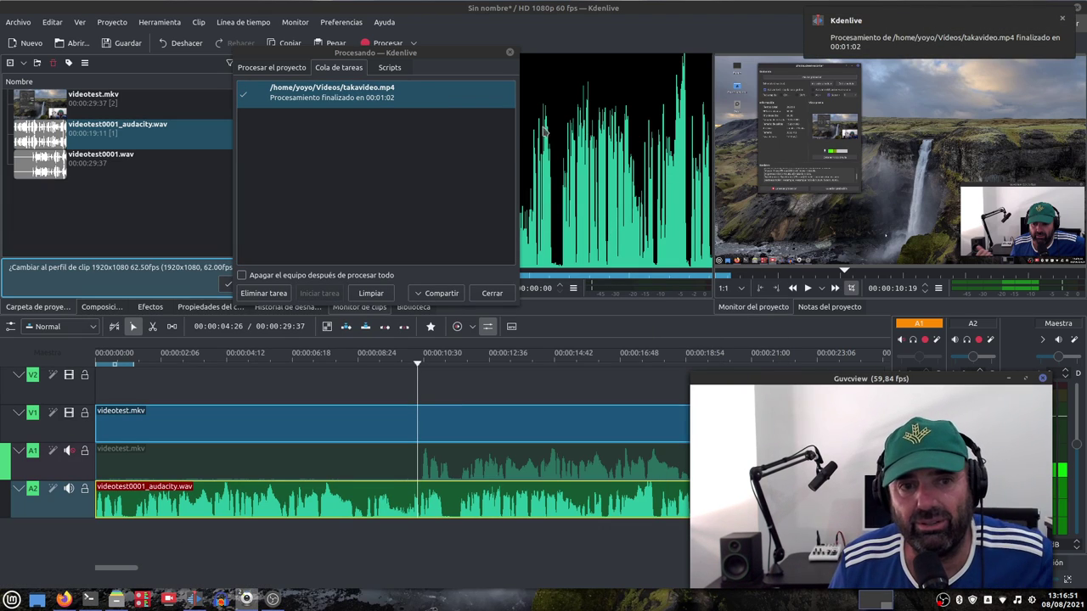
left_click_drag(440, 51, 543, 97)
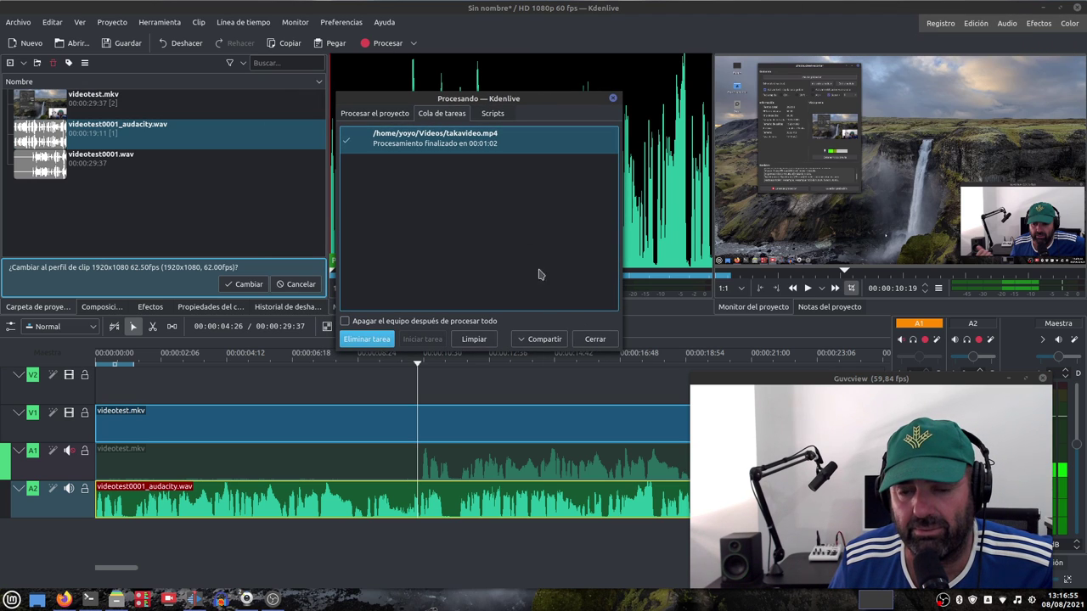
left_click(594, 338)
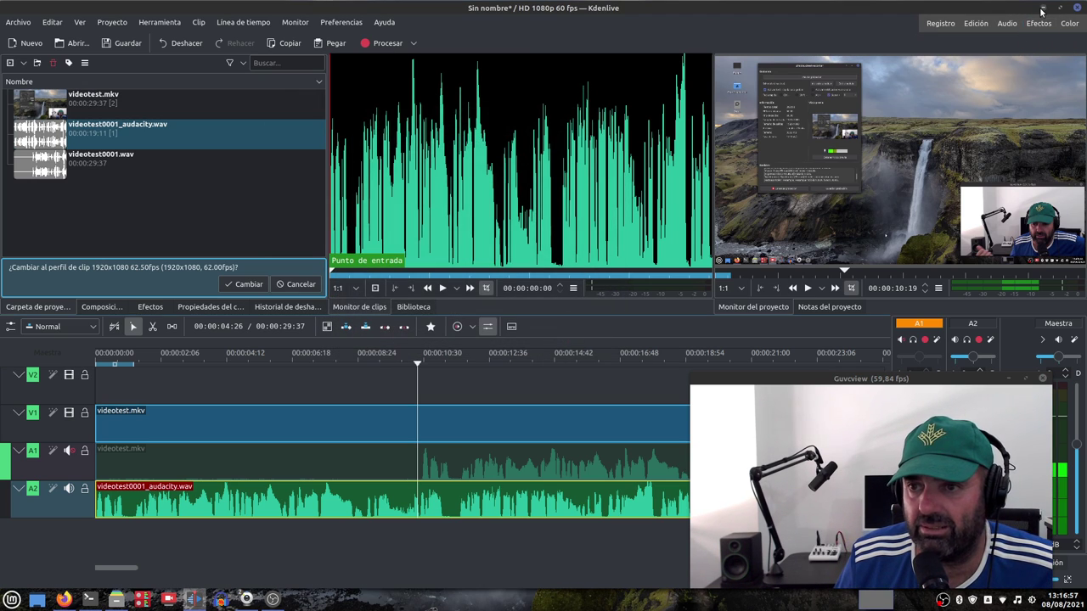
Step: Switch to the file manager showing the home folder, move its window clear of the webcam view and clear the file selection
key("ctrl+alt+Right")
left_click_drag(855, 93, 535, 84)
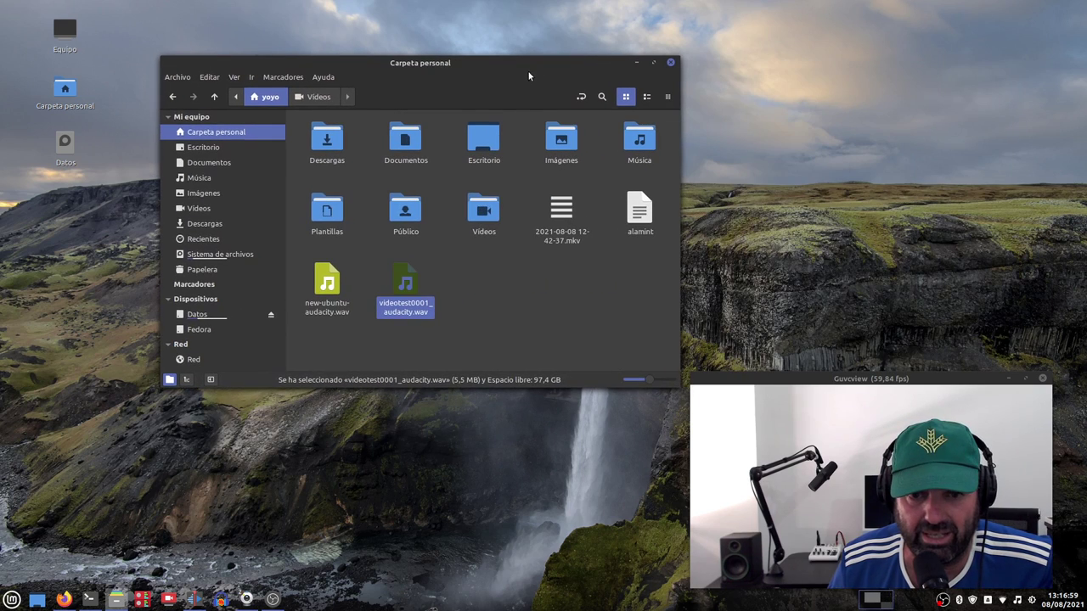
left_click(426, 339)
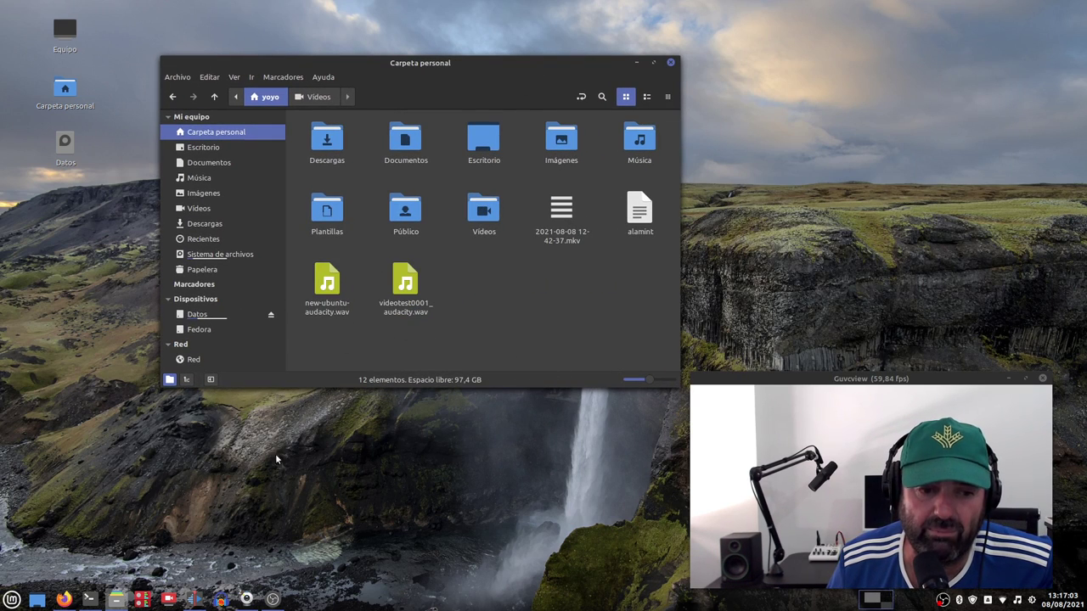
Step: Return to Kdenlive and examine the default project profile in its settings, cancelling without changes
left_click(198, 599)
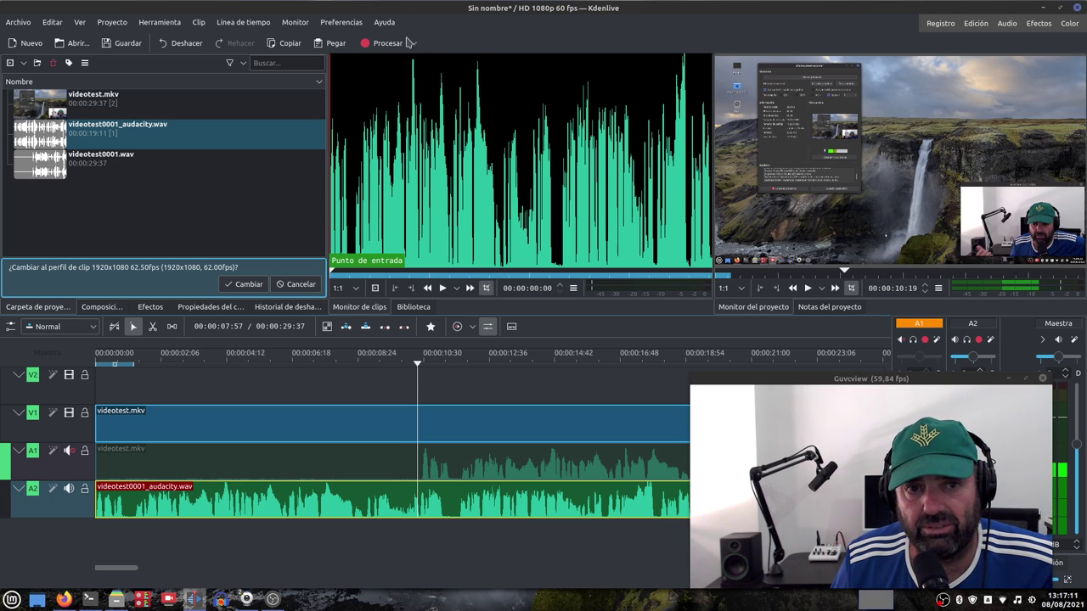
left_click(341, 23)
left_click(371, 208)
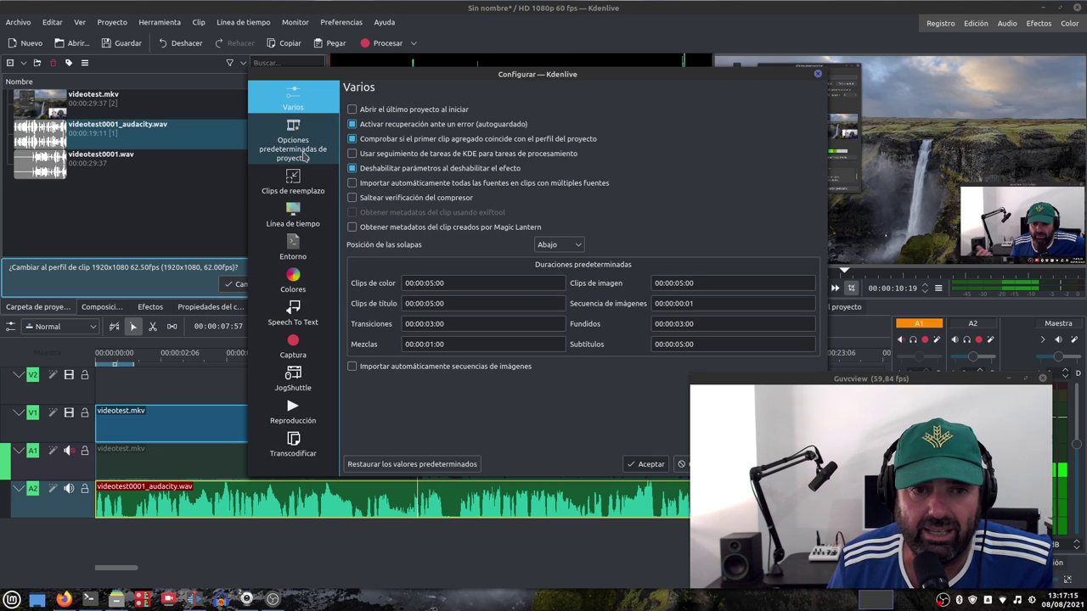
left_click(302, 152)
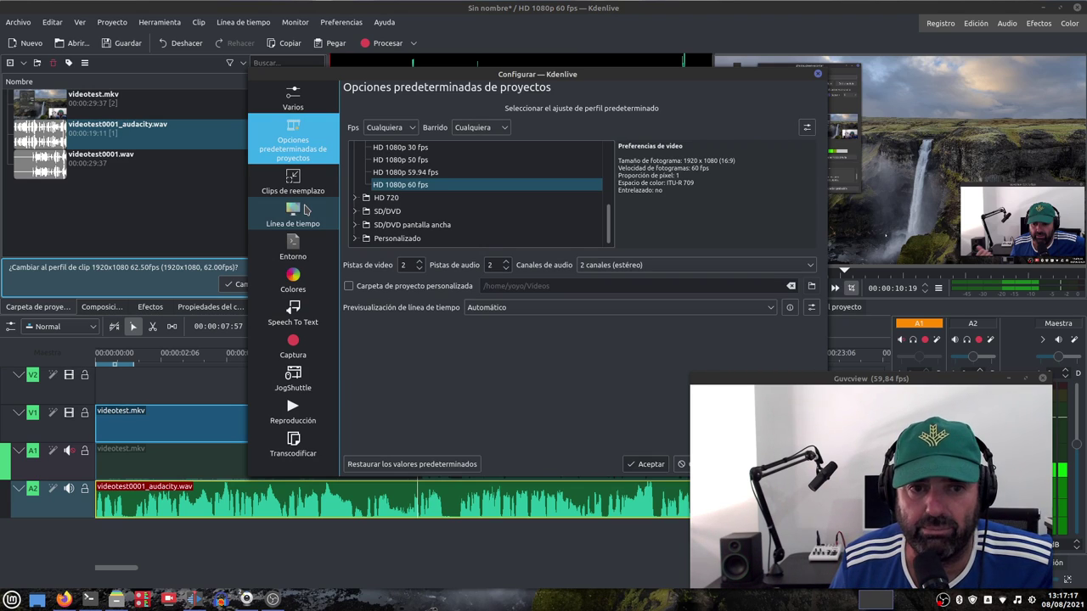
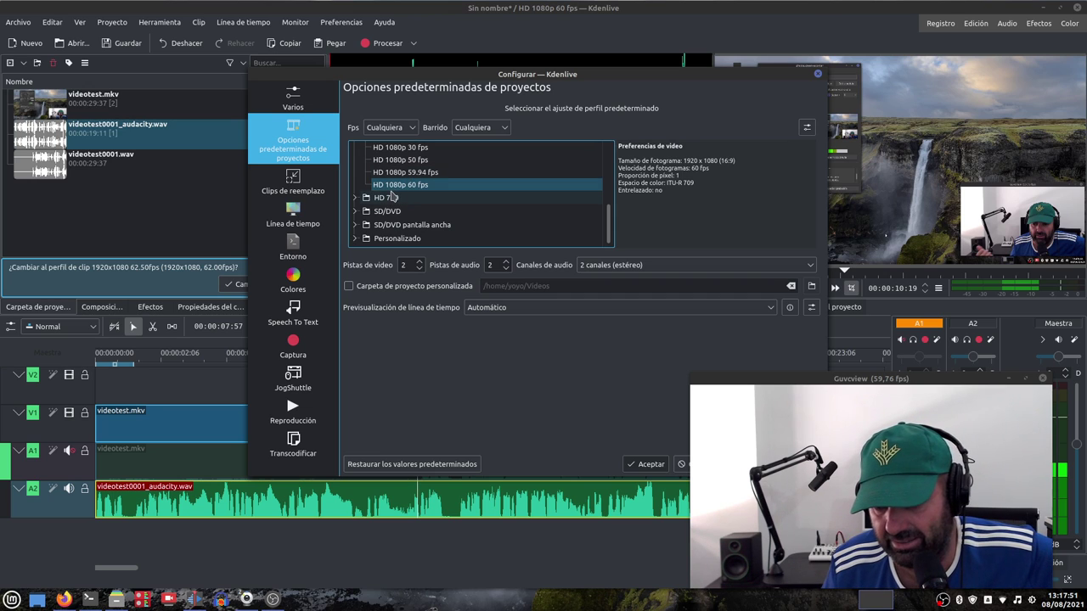
left_click_drag(629, 81, 455, 75)
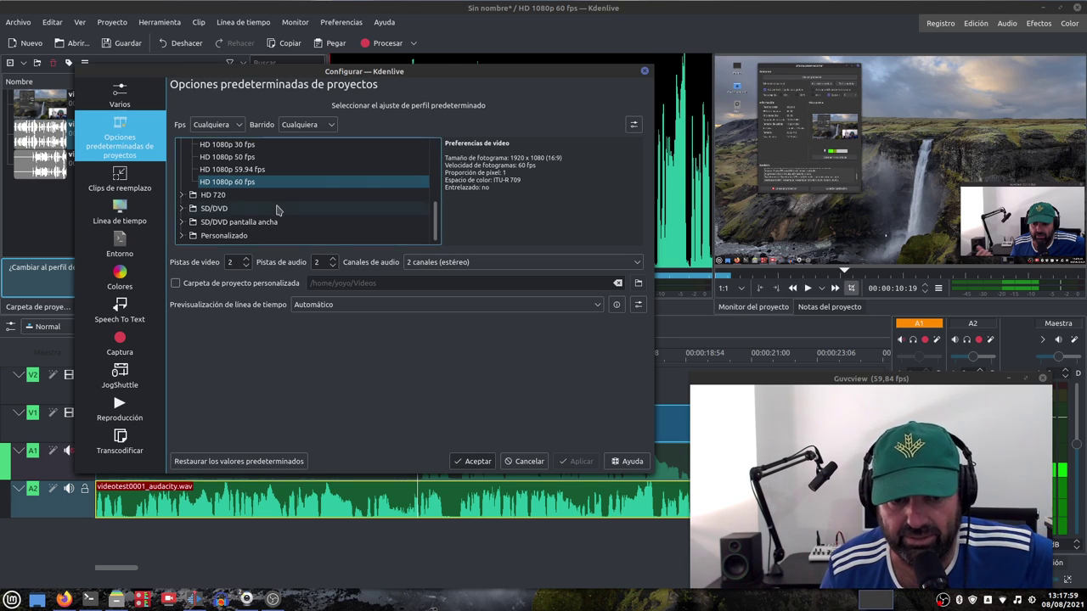
left_click(524, 460)
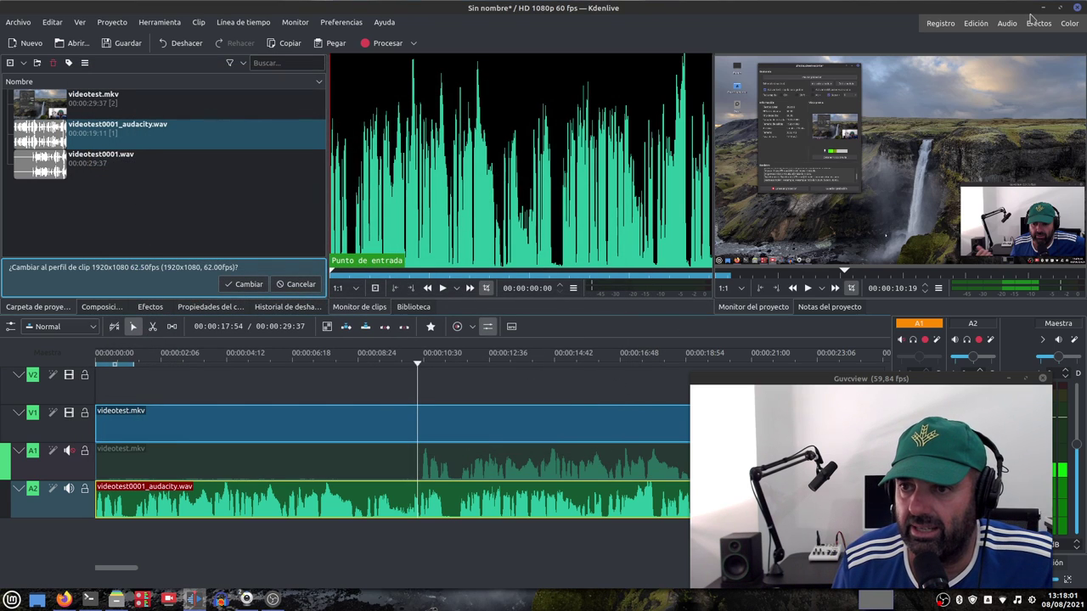
Step: Minimise Kdenlive, open the Vídeos folder in the file manager and select takavideo.mp4
left_click(1042, 9)
left_click(549, 308)
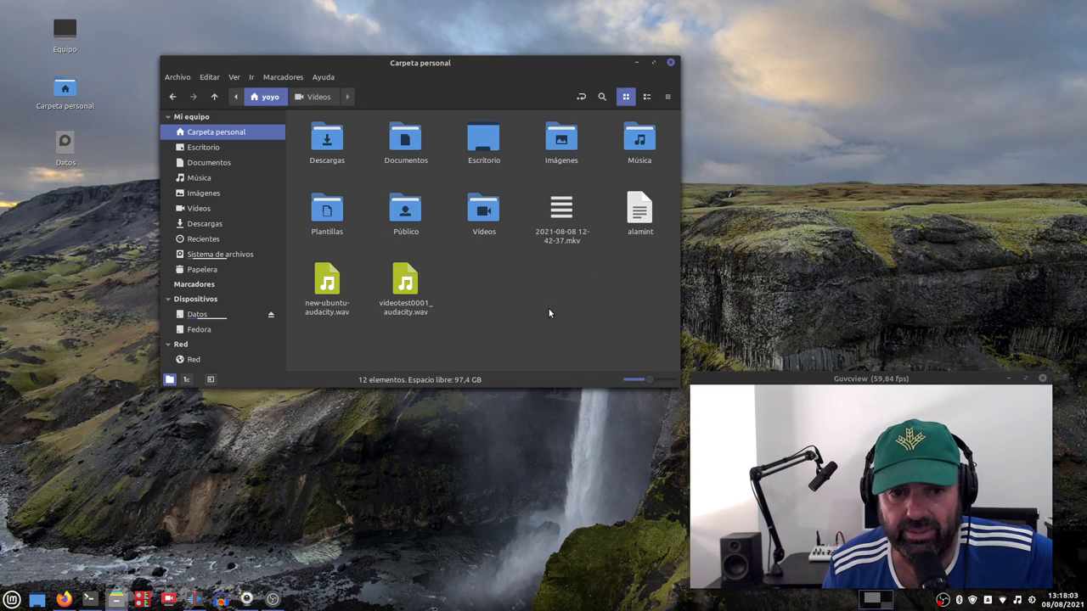
double_click(484, 212)
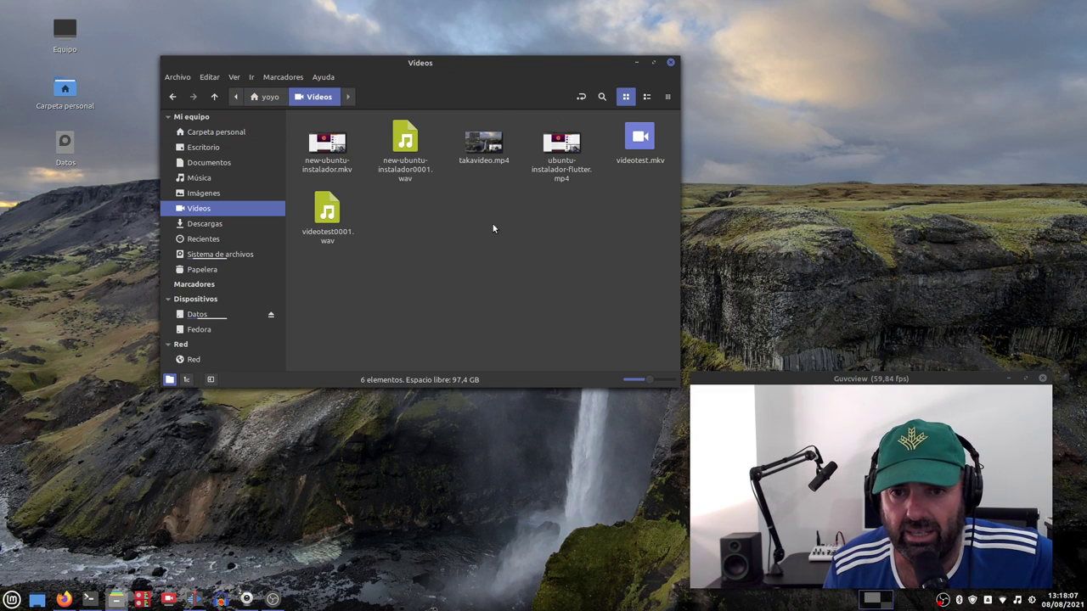
left_click(478, 149)
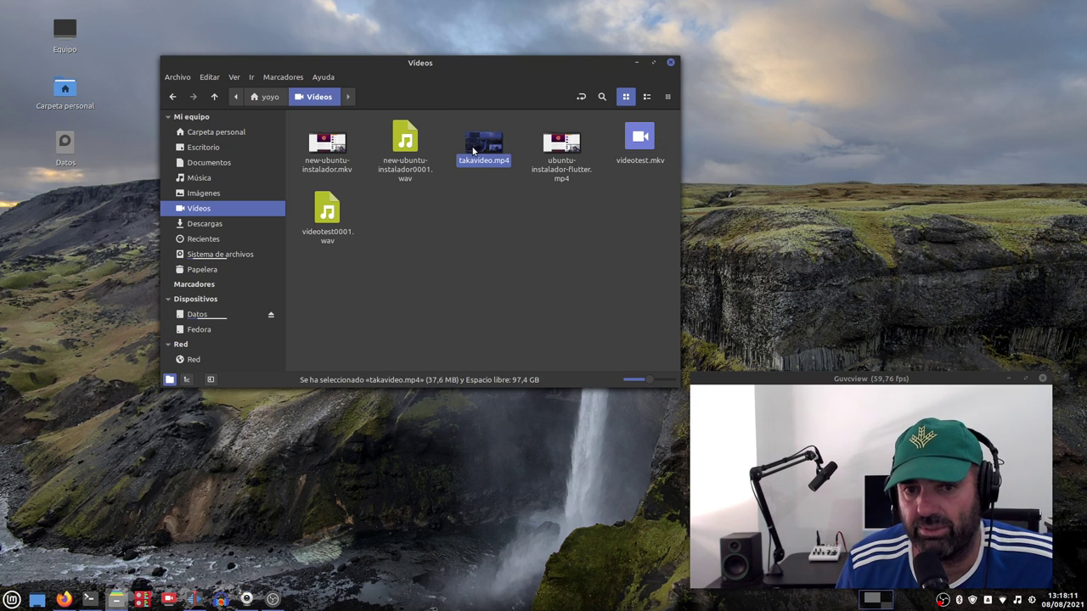
Step: Play takavideo.mp4 in the video player to check its picture and processed audio, and close the player
right_click(473, 150)
left_click(509, 157)
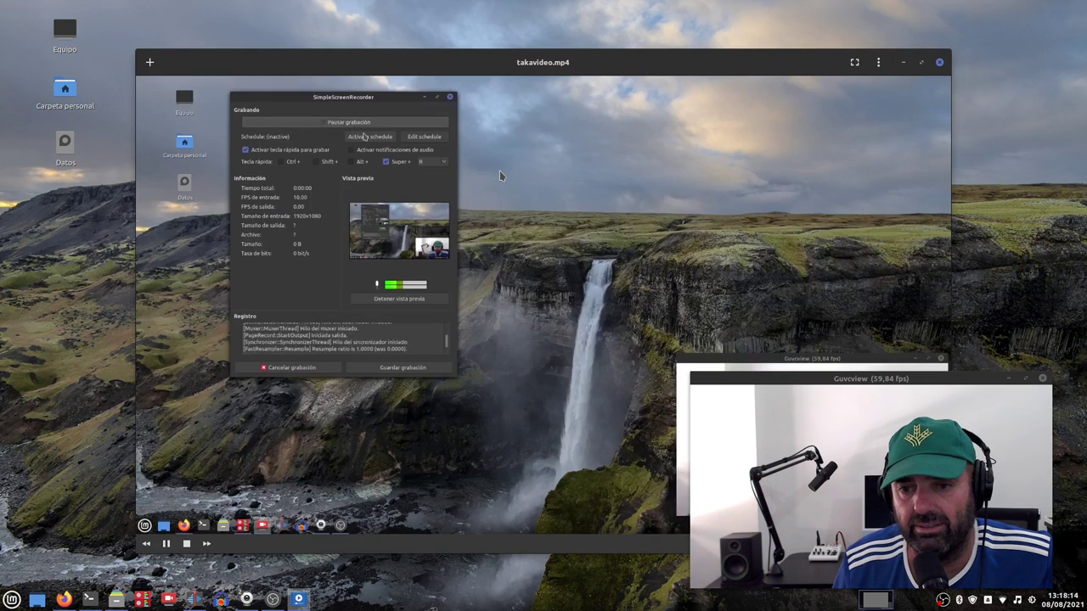
double_click(560, 104)
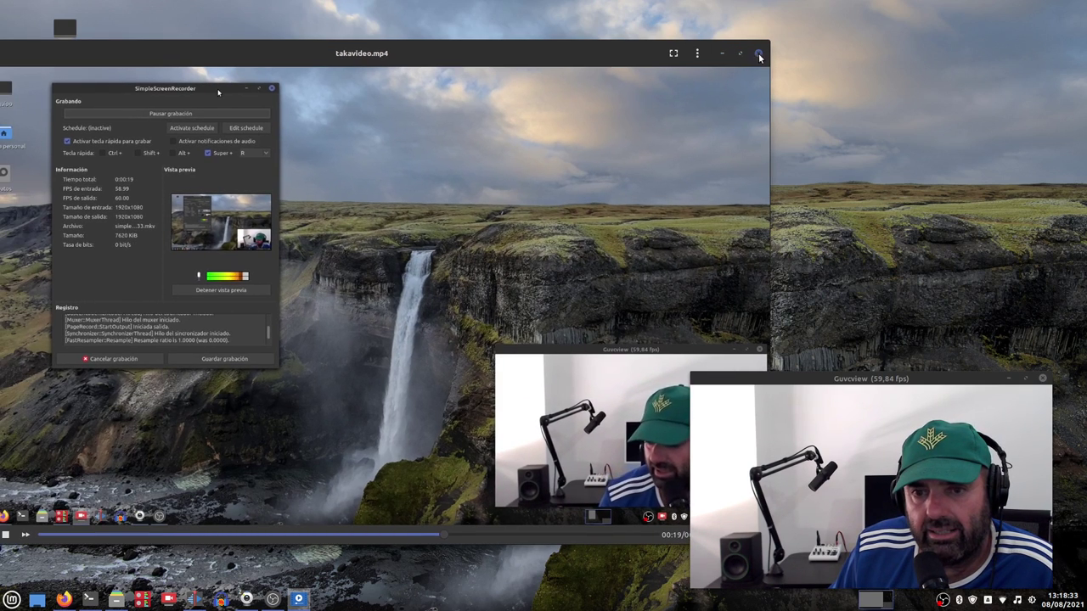
left_click(752, 47)
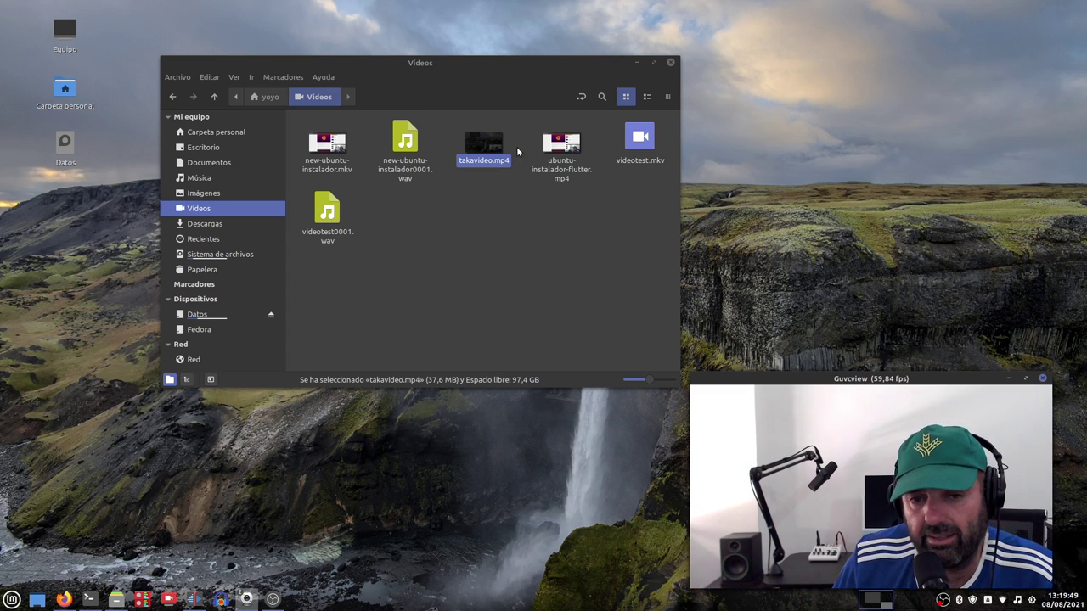
Step: Minimise the file manager, switch to OBS and reposition its window and the webcam view so the recording controls are uncovered
left_click(494, 73)
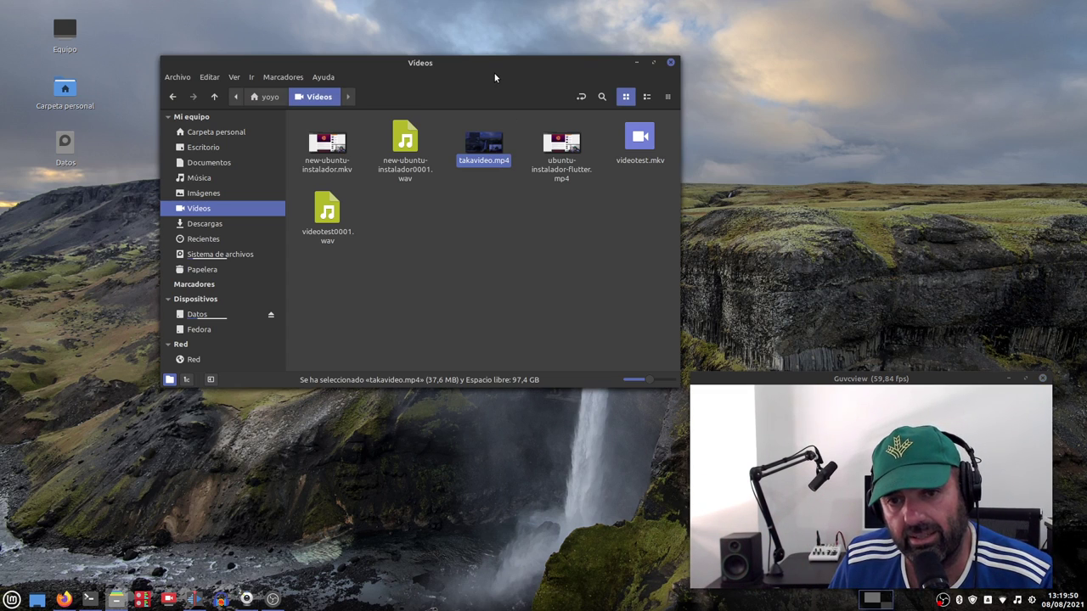
left_click(637, 63)
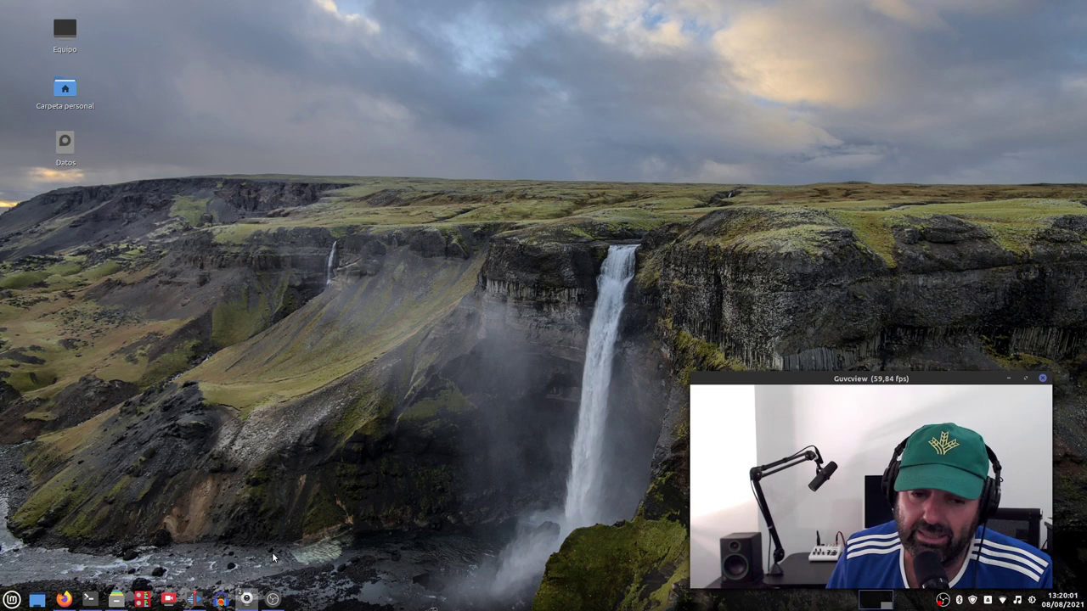
mouse_move(246, 598)
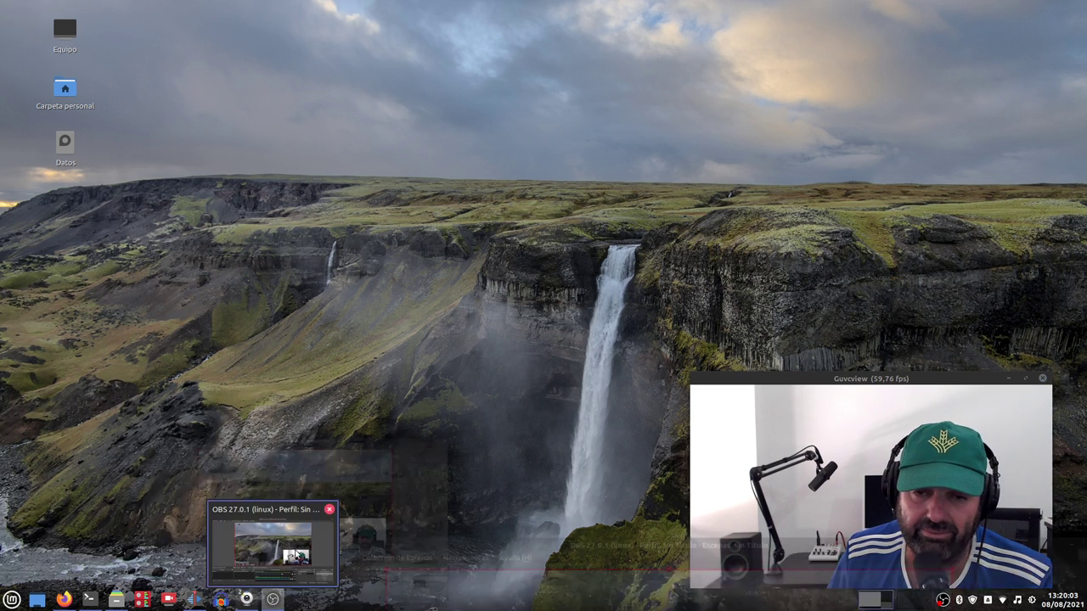
left_click(287, 574)
left_click_drag(441, 34, 606, 42)
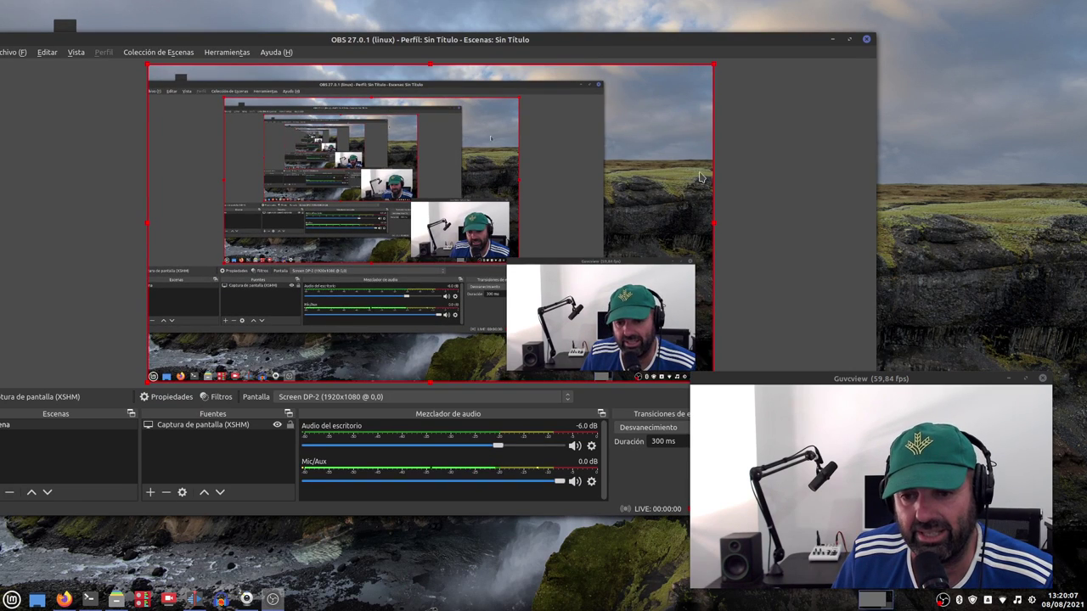
left_click_drag(870, 379, 244, 379)
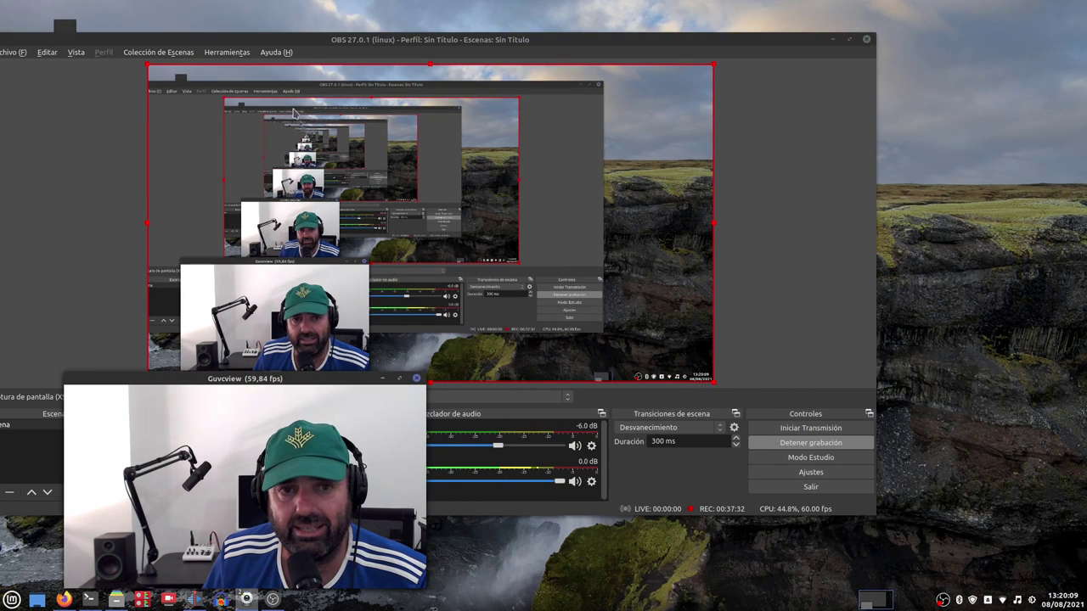
left_click_drag(280, 39, 465, 30)
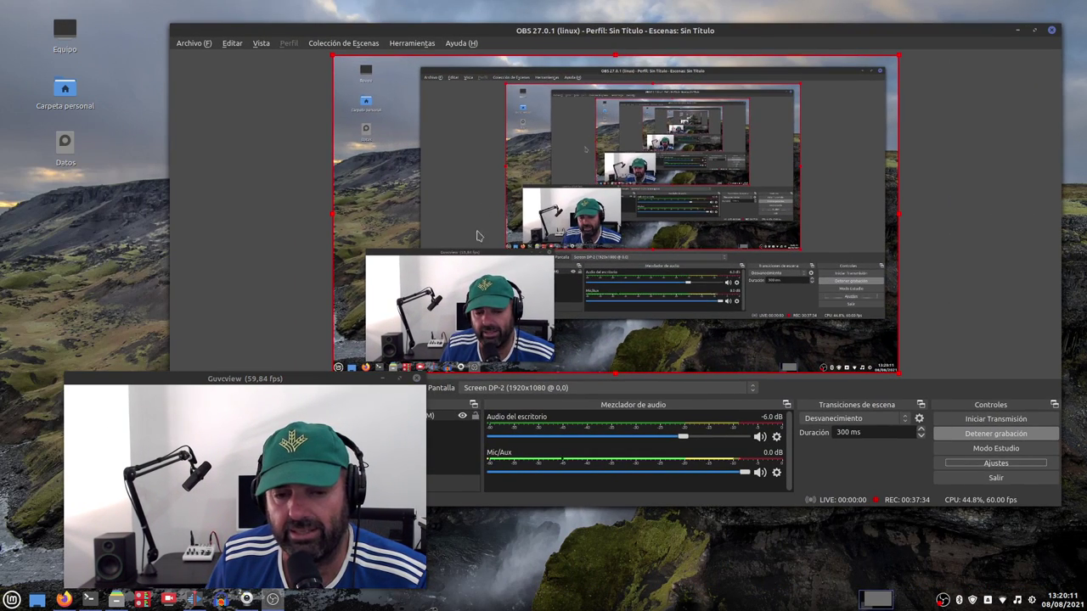